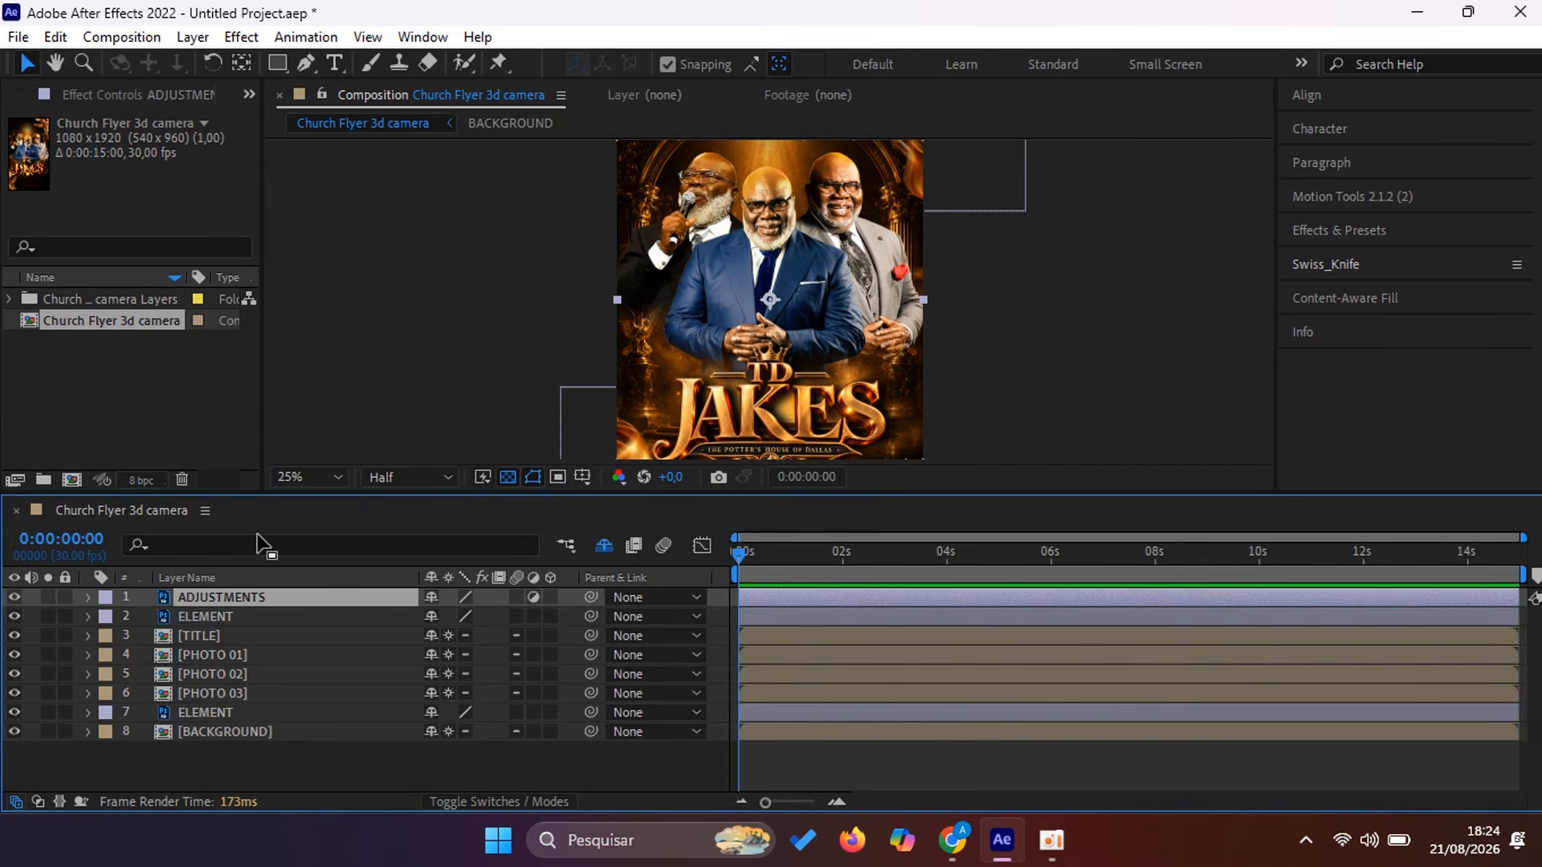
Step: Add a new adjustment layer above the other layers in the Church Flyer 3d camera composition
right_click(210, 757)
mouse_move(285, 481)
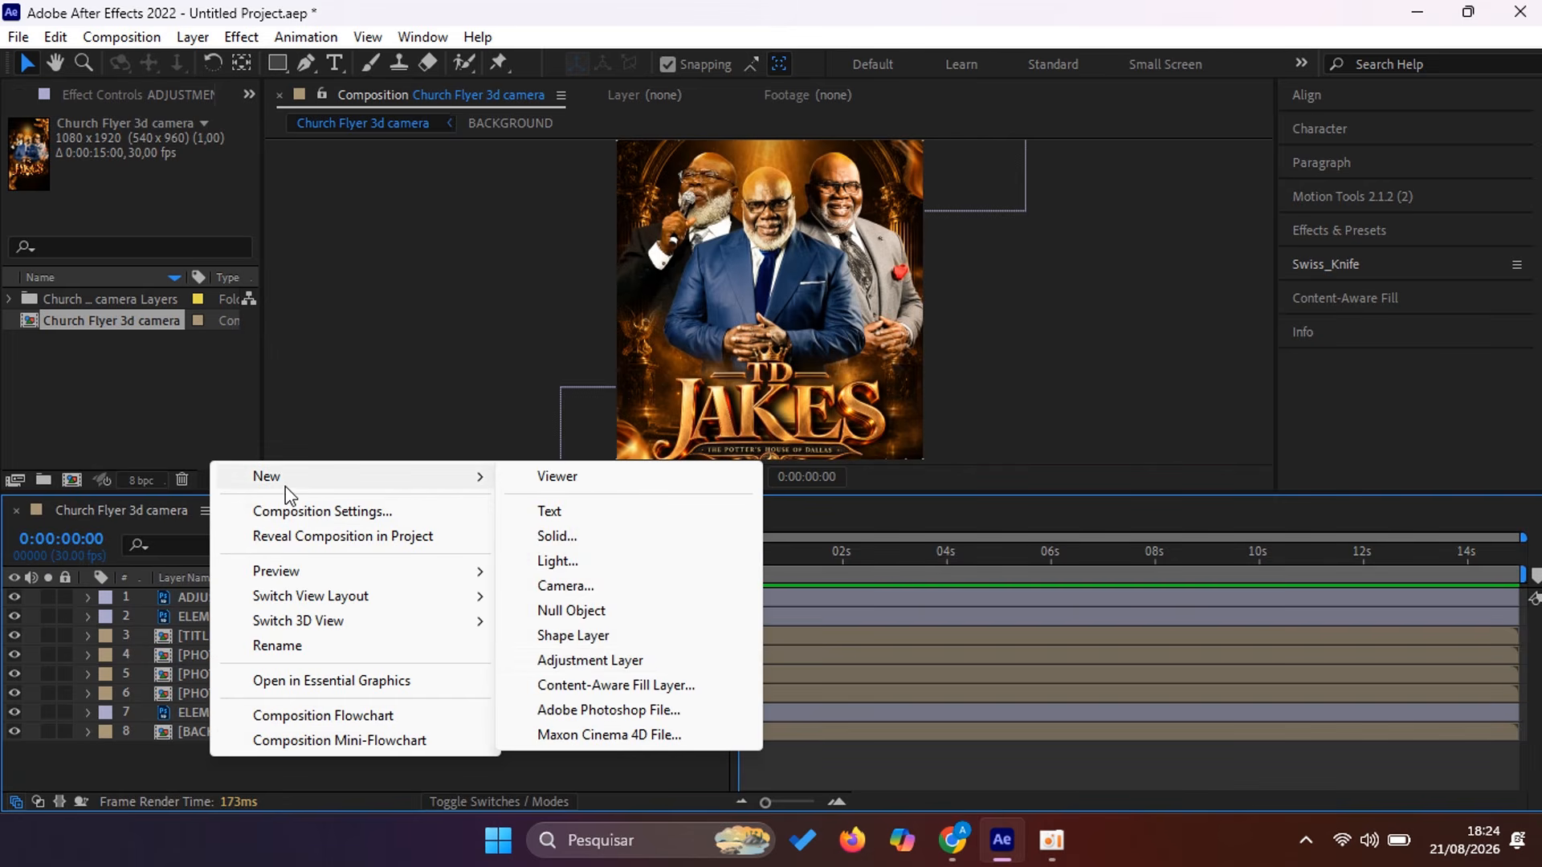
click(578, 659)
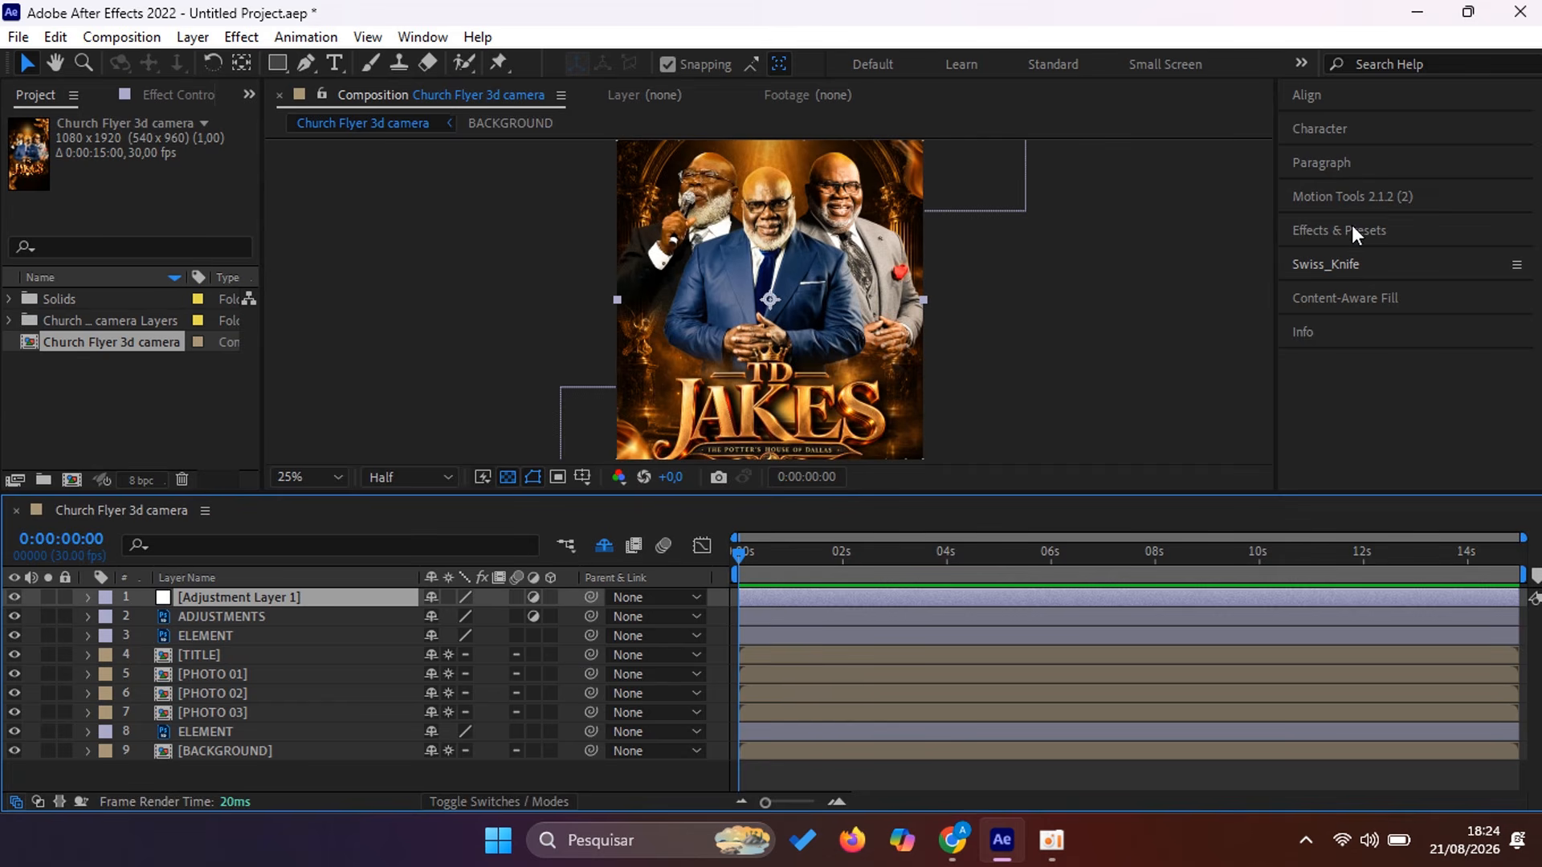
Step: Apply the Apply Color LUT effect to Adjustment Layer 1 using the Going for a walk.CUBE file
click(1362, 196)
click(1356, 194)
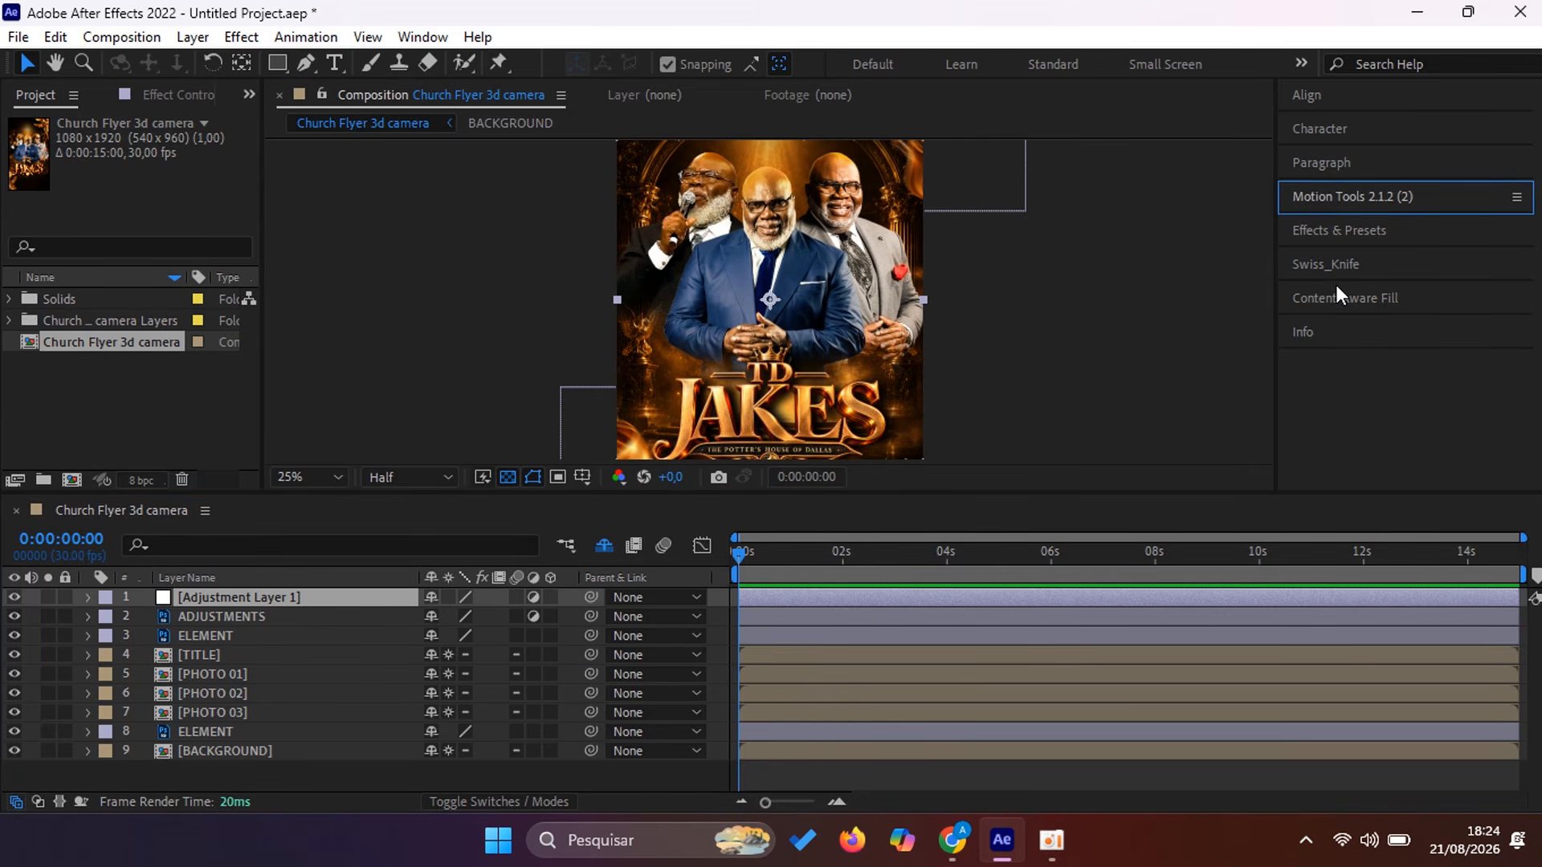
click(1341, 231)
click(1333, 262)
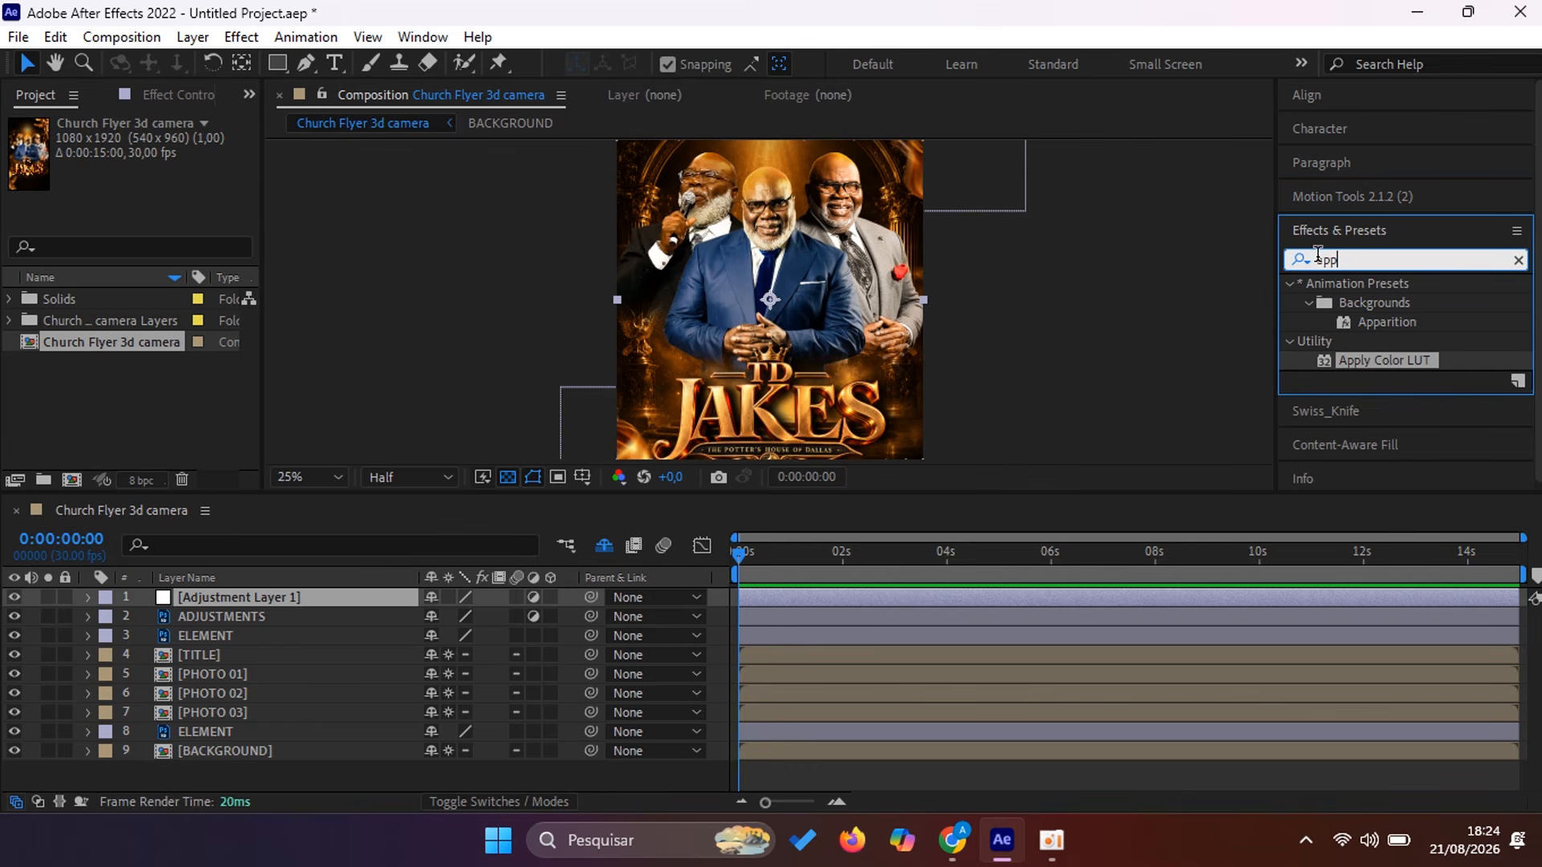
click(1312, 260)
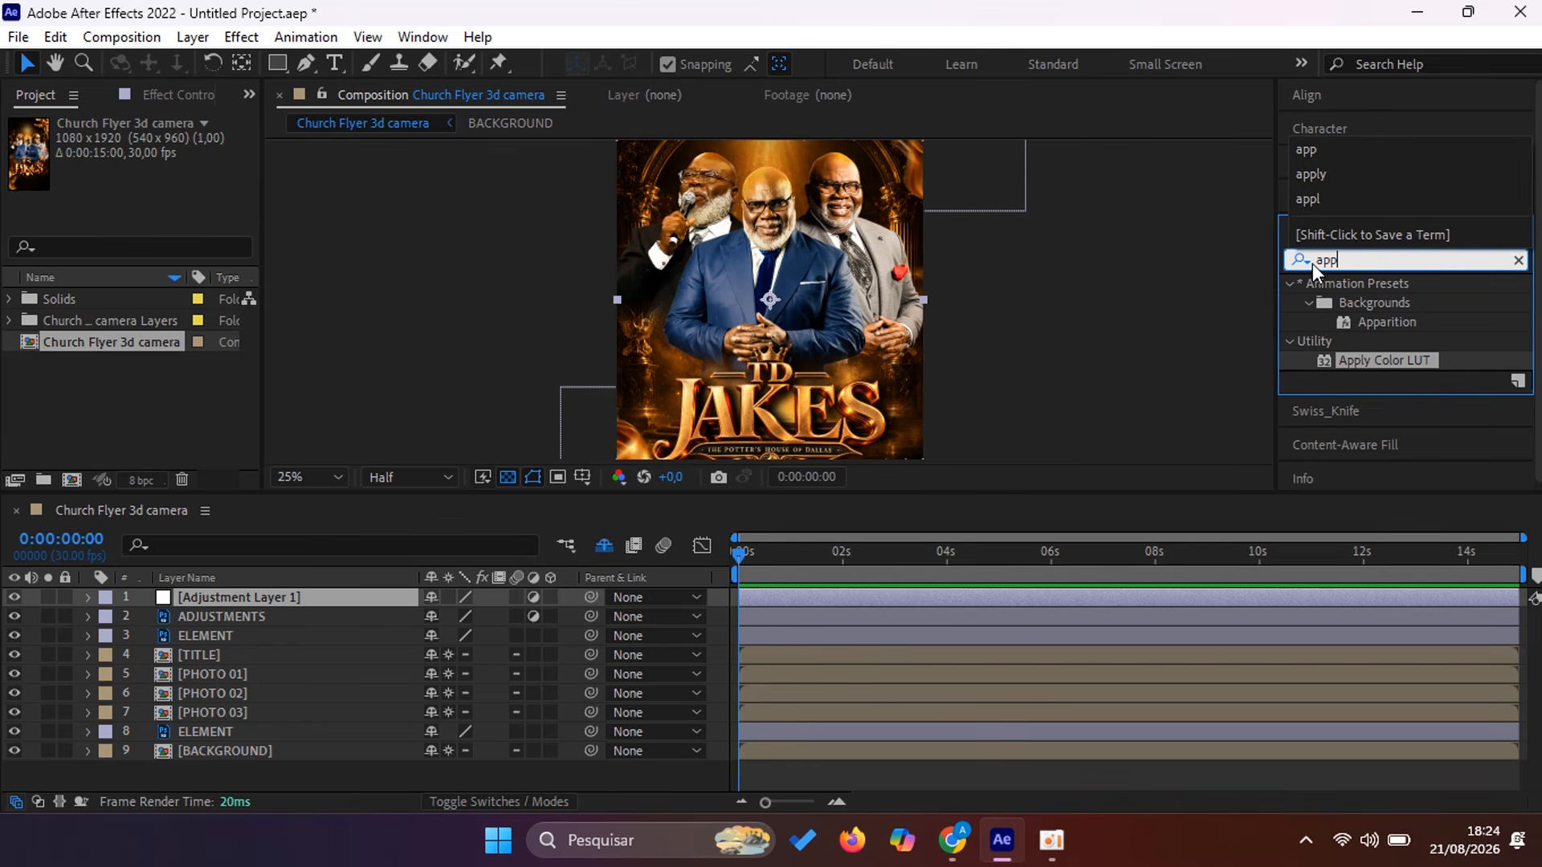
drag(1380, 367, 284, 601)
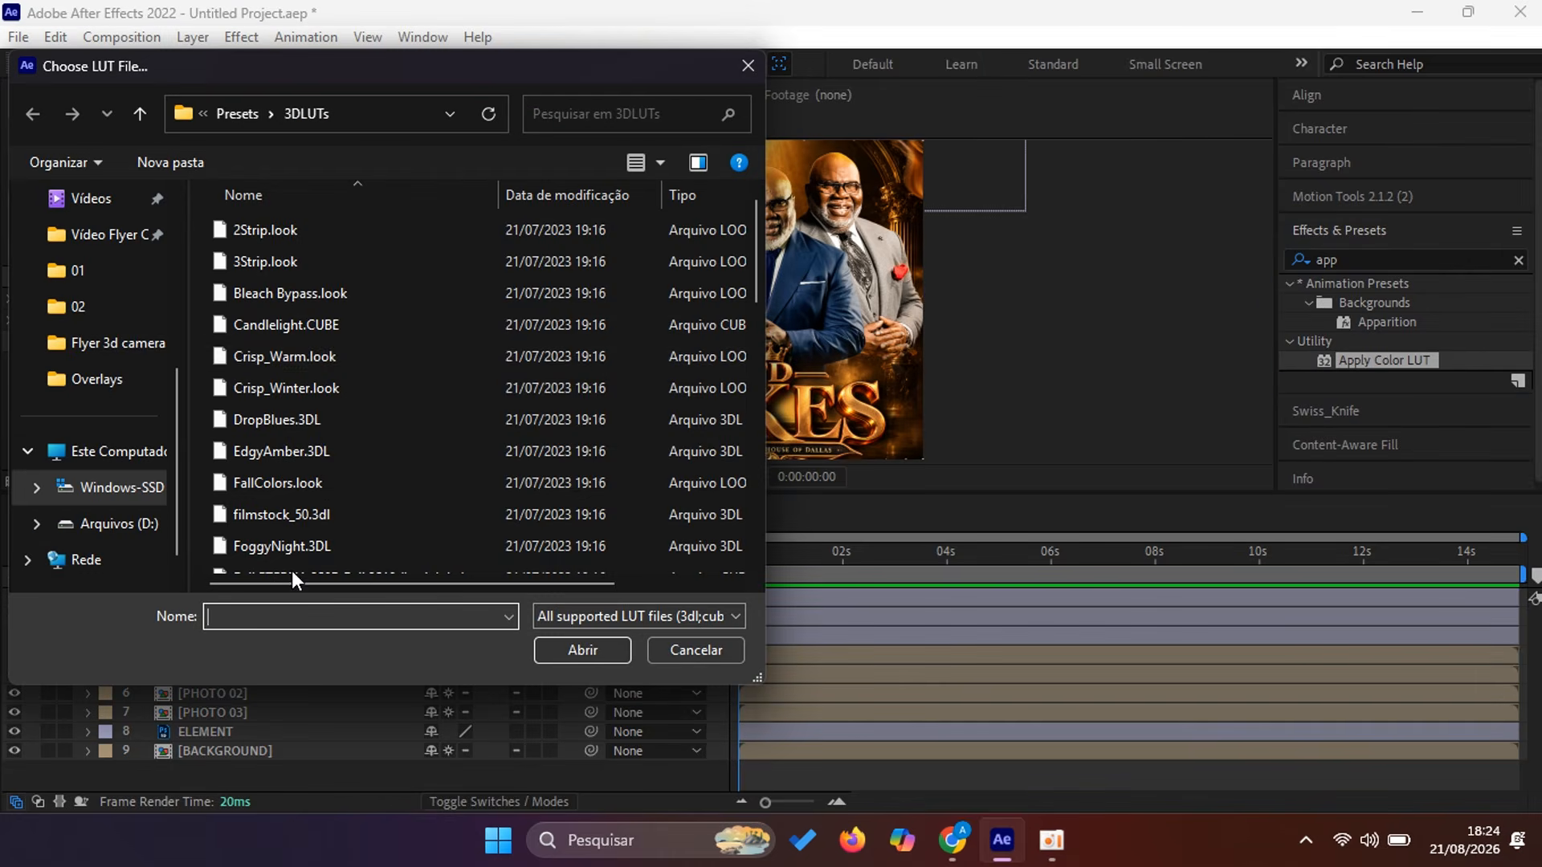
click(334, 389)
scroll(354, 448, down, 4)
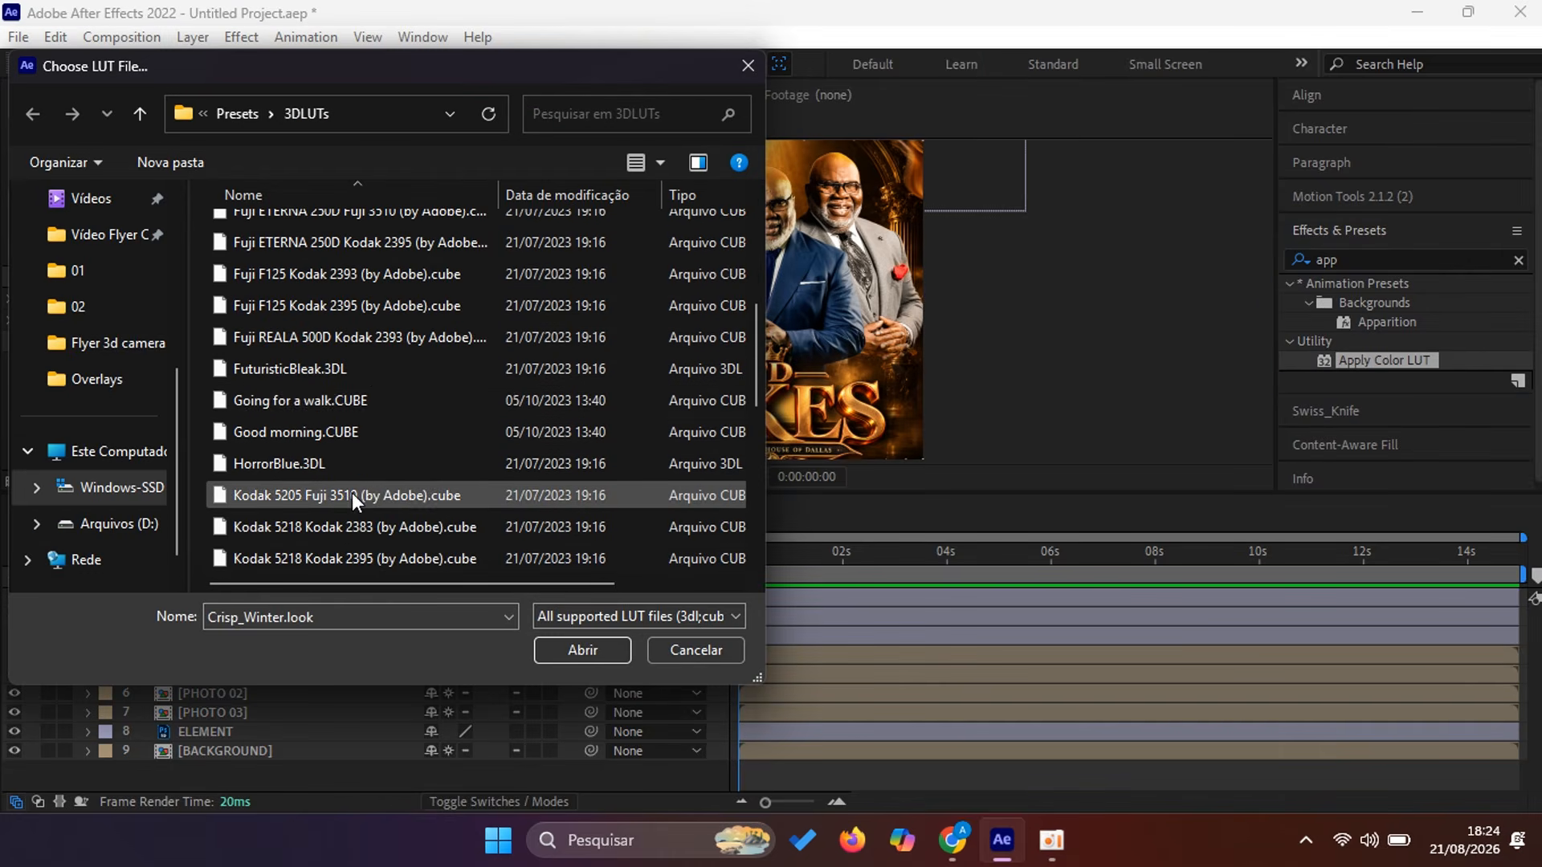
click(277, 400)
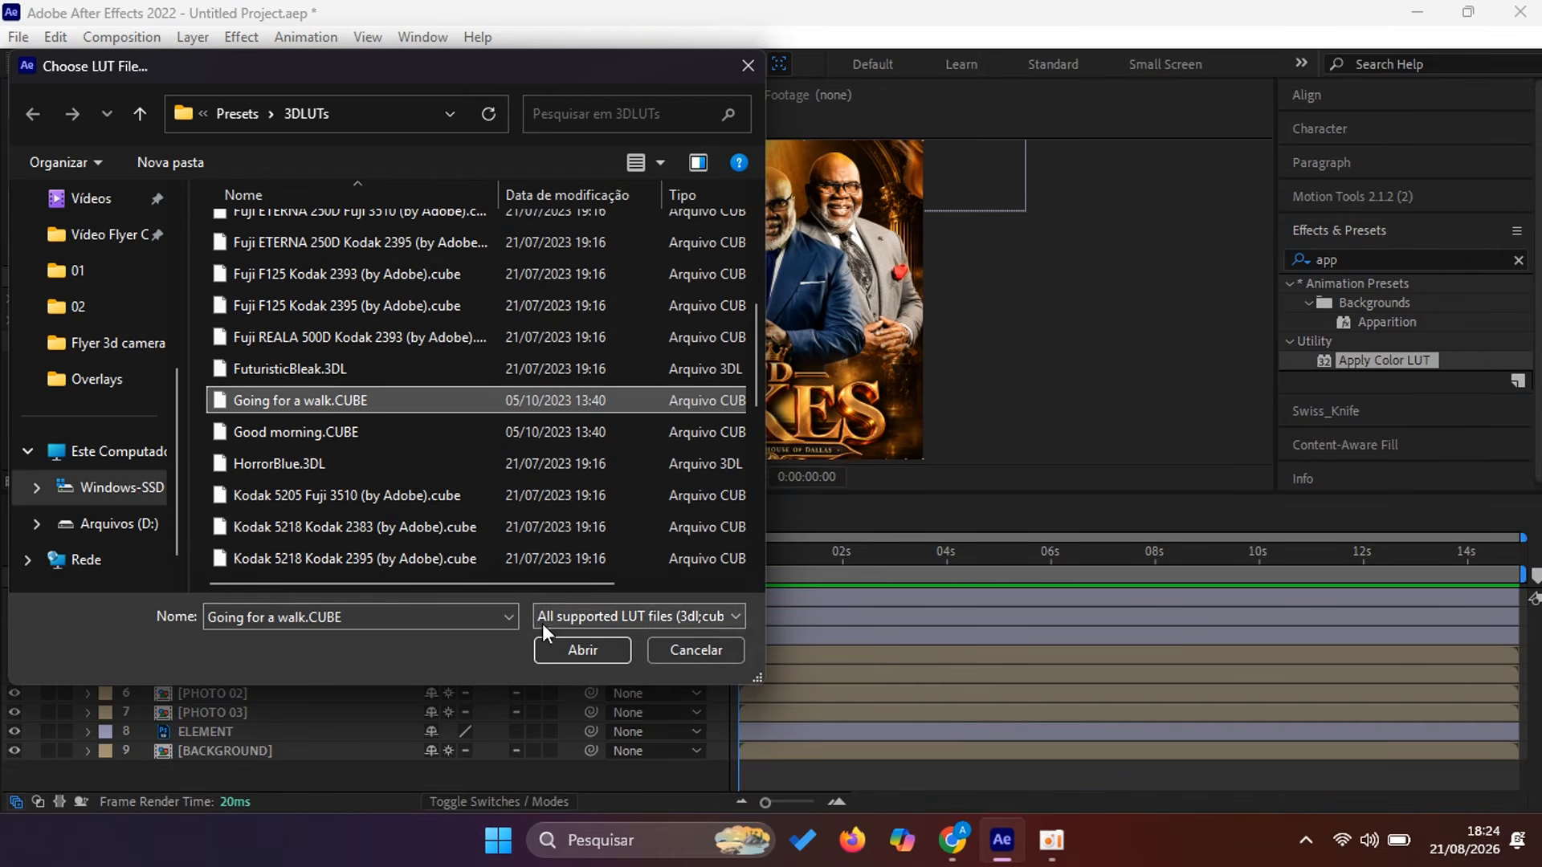
click(572, 647)
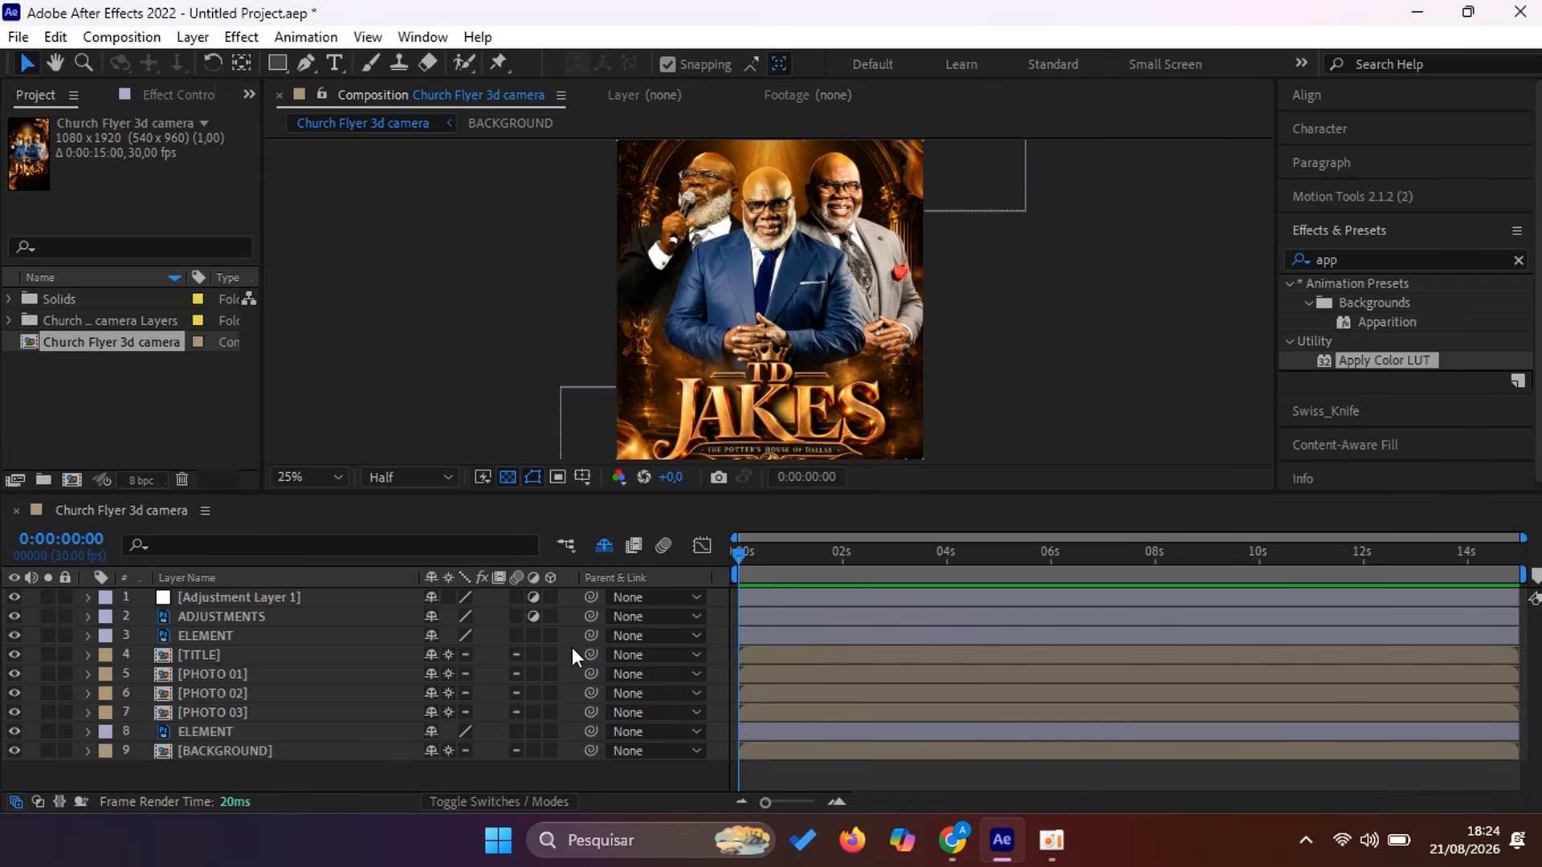
click(274, 599)
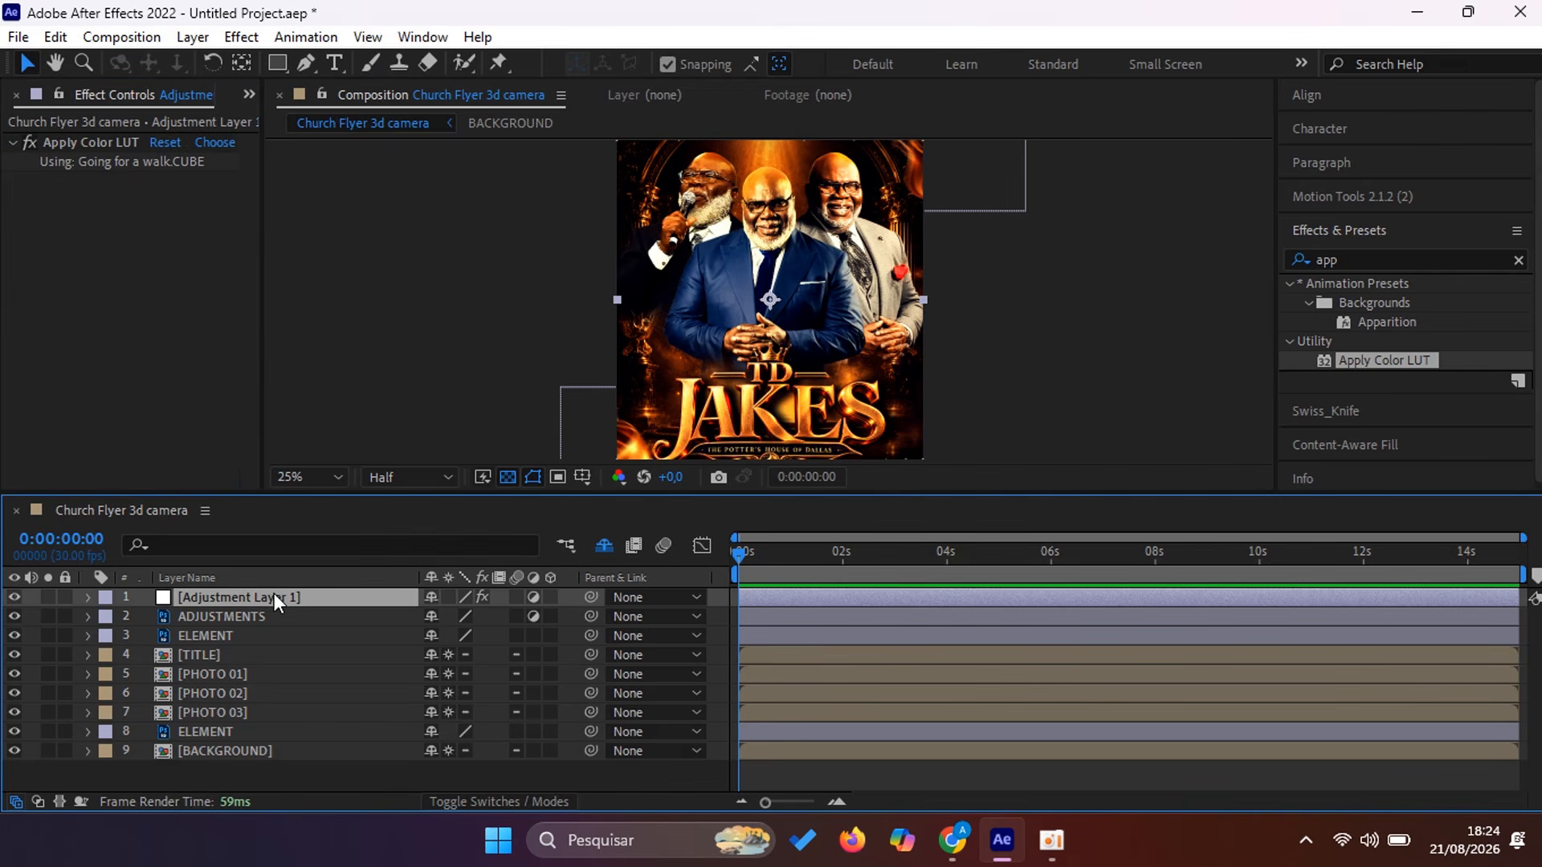
Step: Set the opacity of Adjustment Layer 1 to 50%
click(88, 597)
click(107, 617)
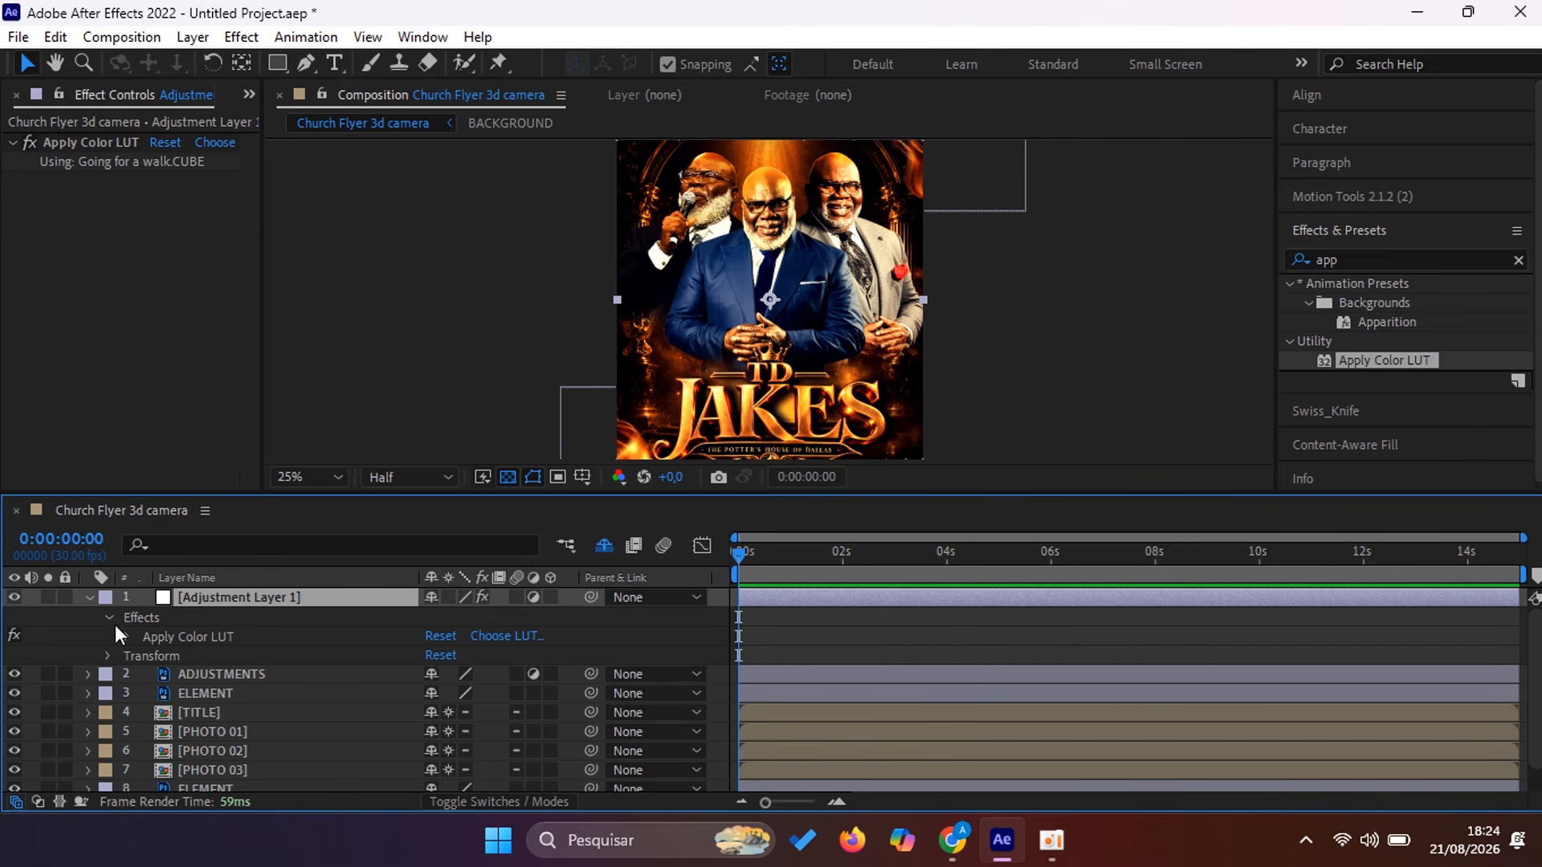
click(107, 655)
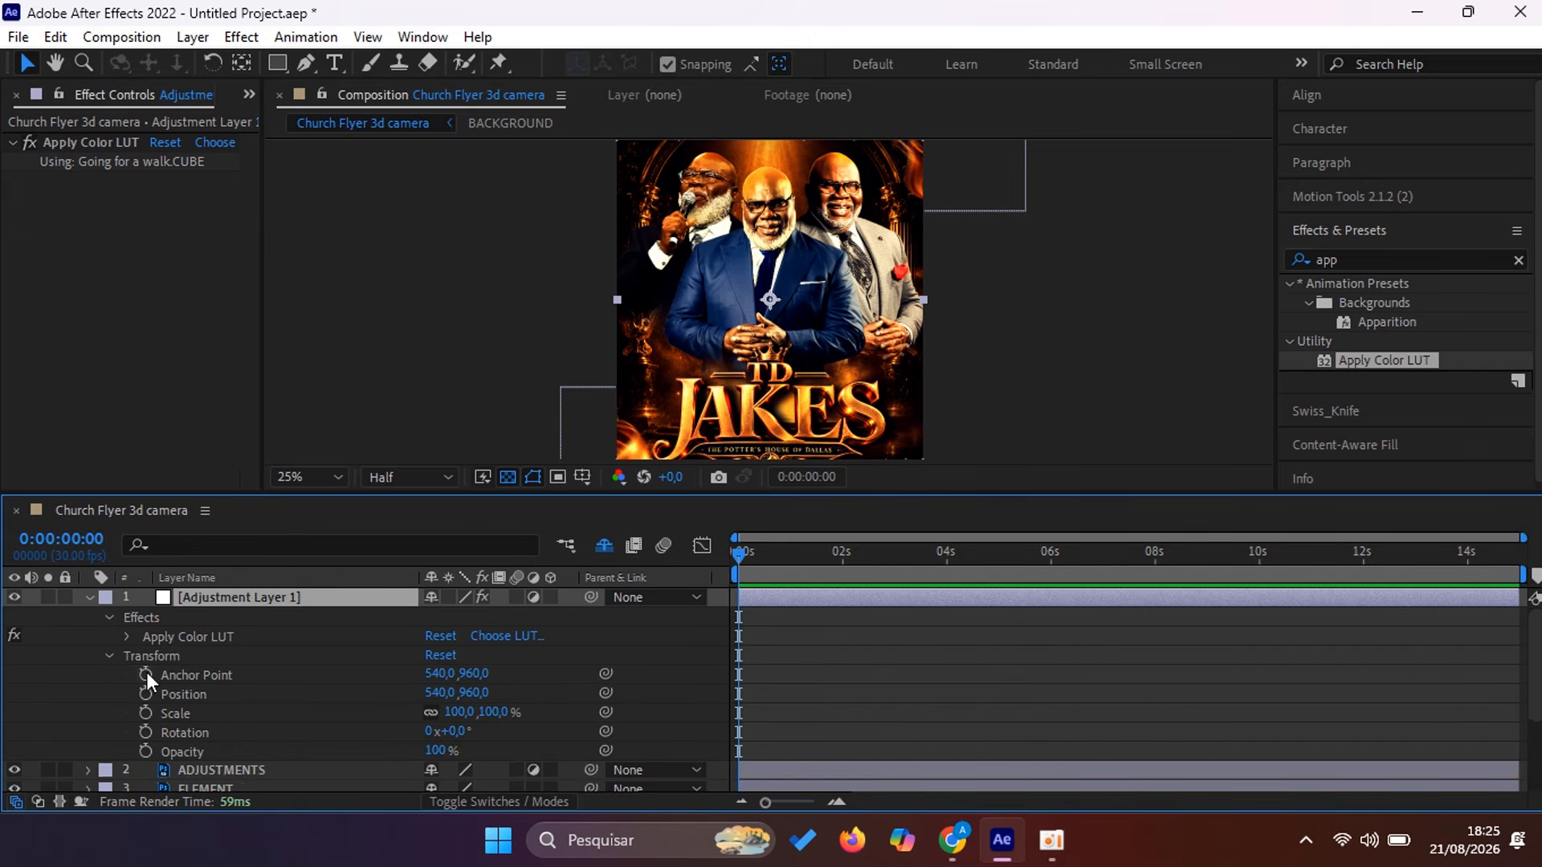
scroll(241, 686, down, 1)
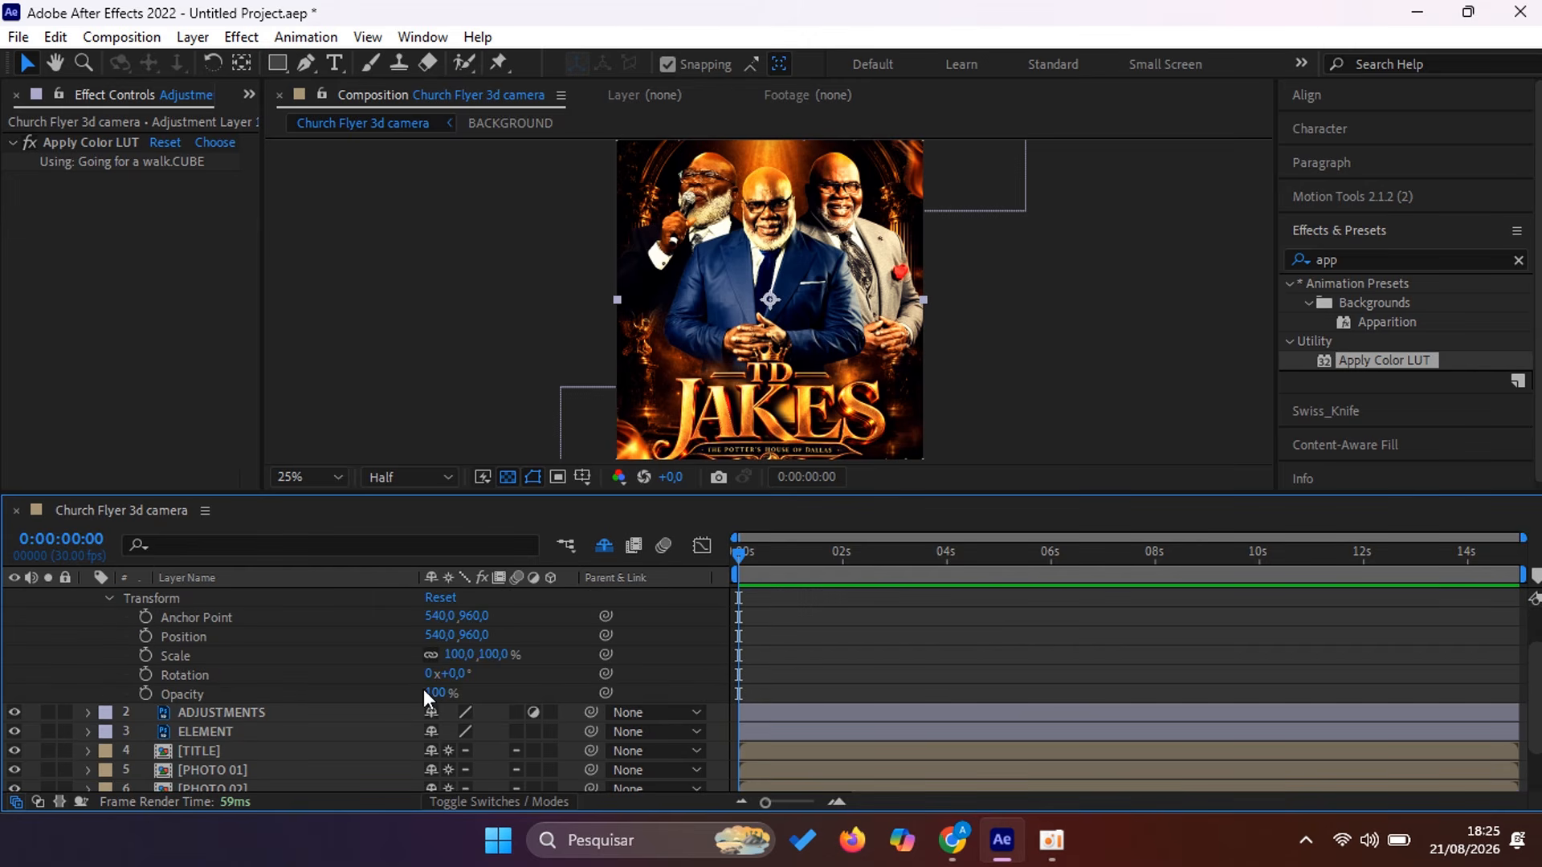
drag(429, 693, 381, 699)
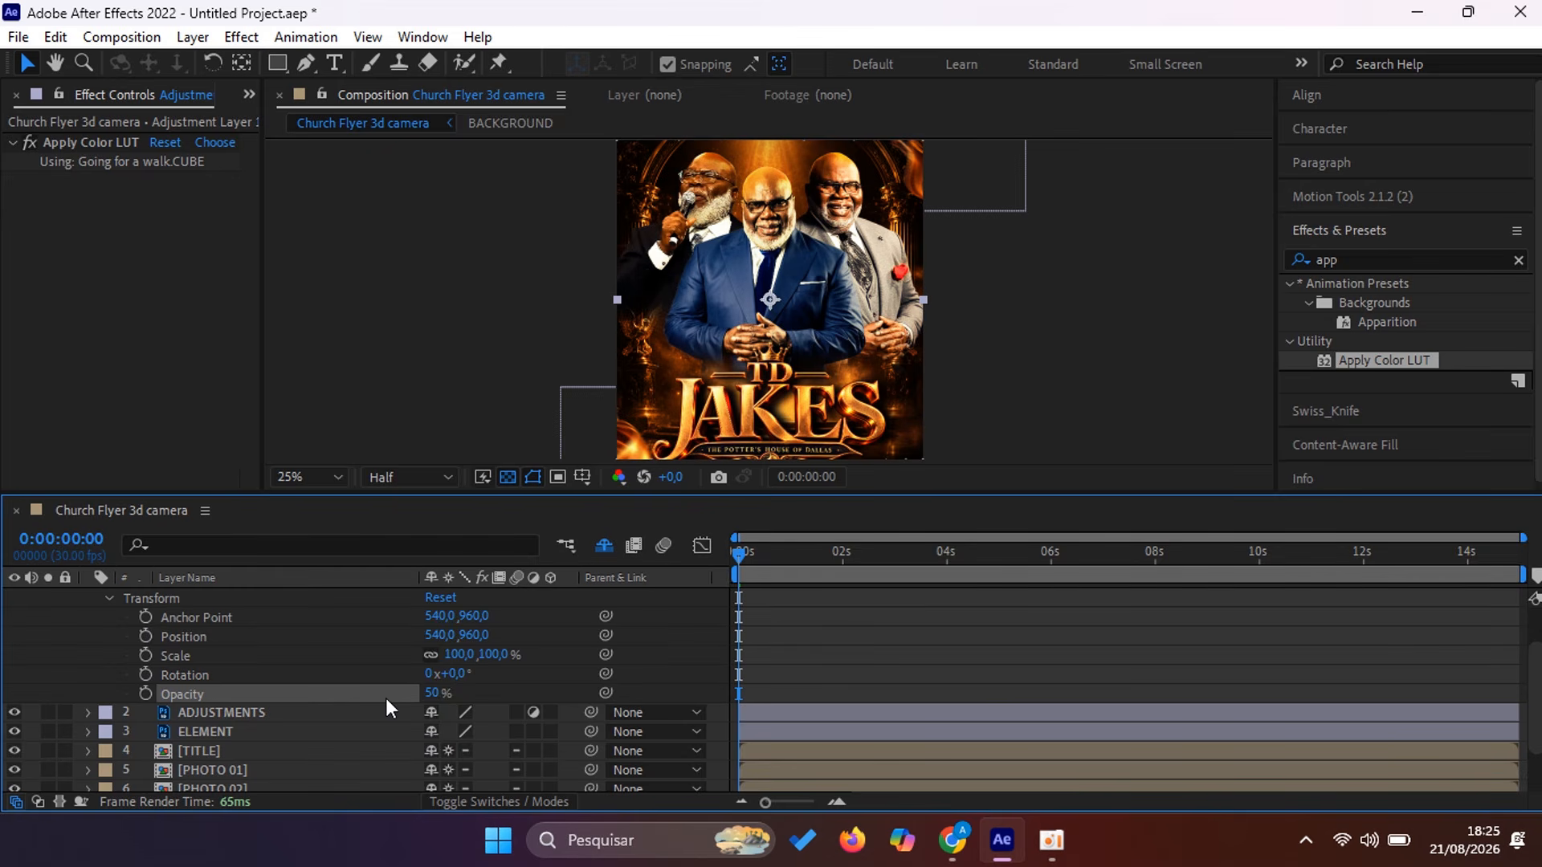
scroll(217, 671, up, 1)
click(87, 598)
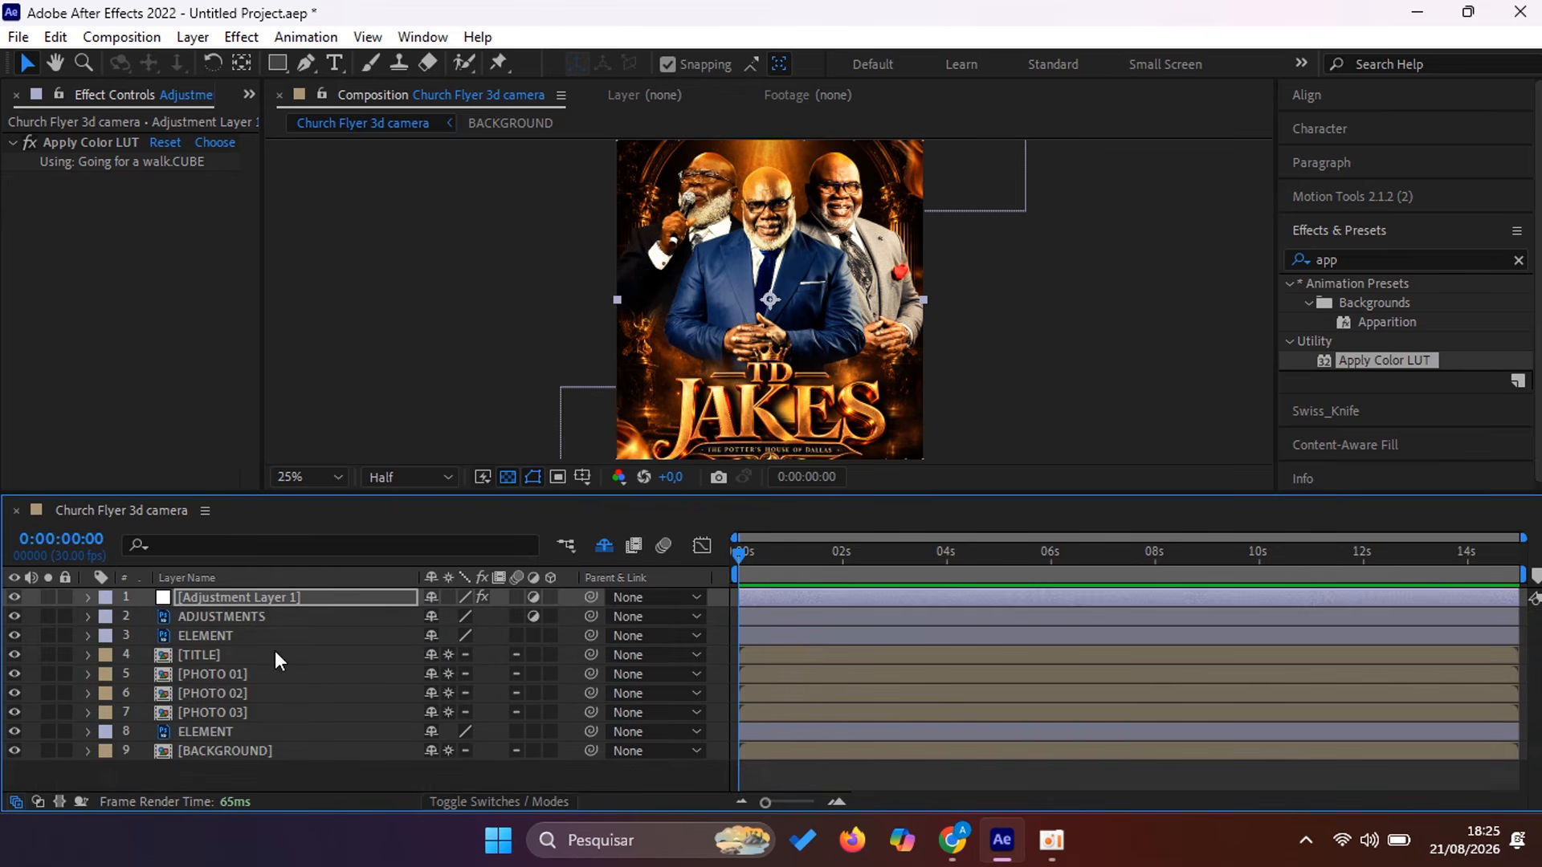
Step: Delete the ADJUSTMENTS layer from the composition
click(225, 618)
right_click(246, 623)
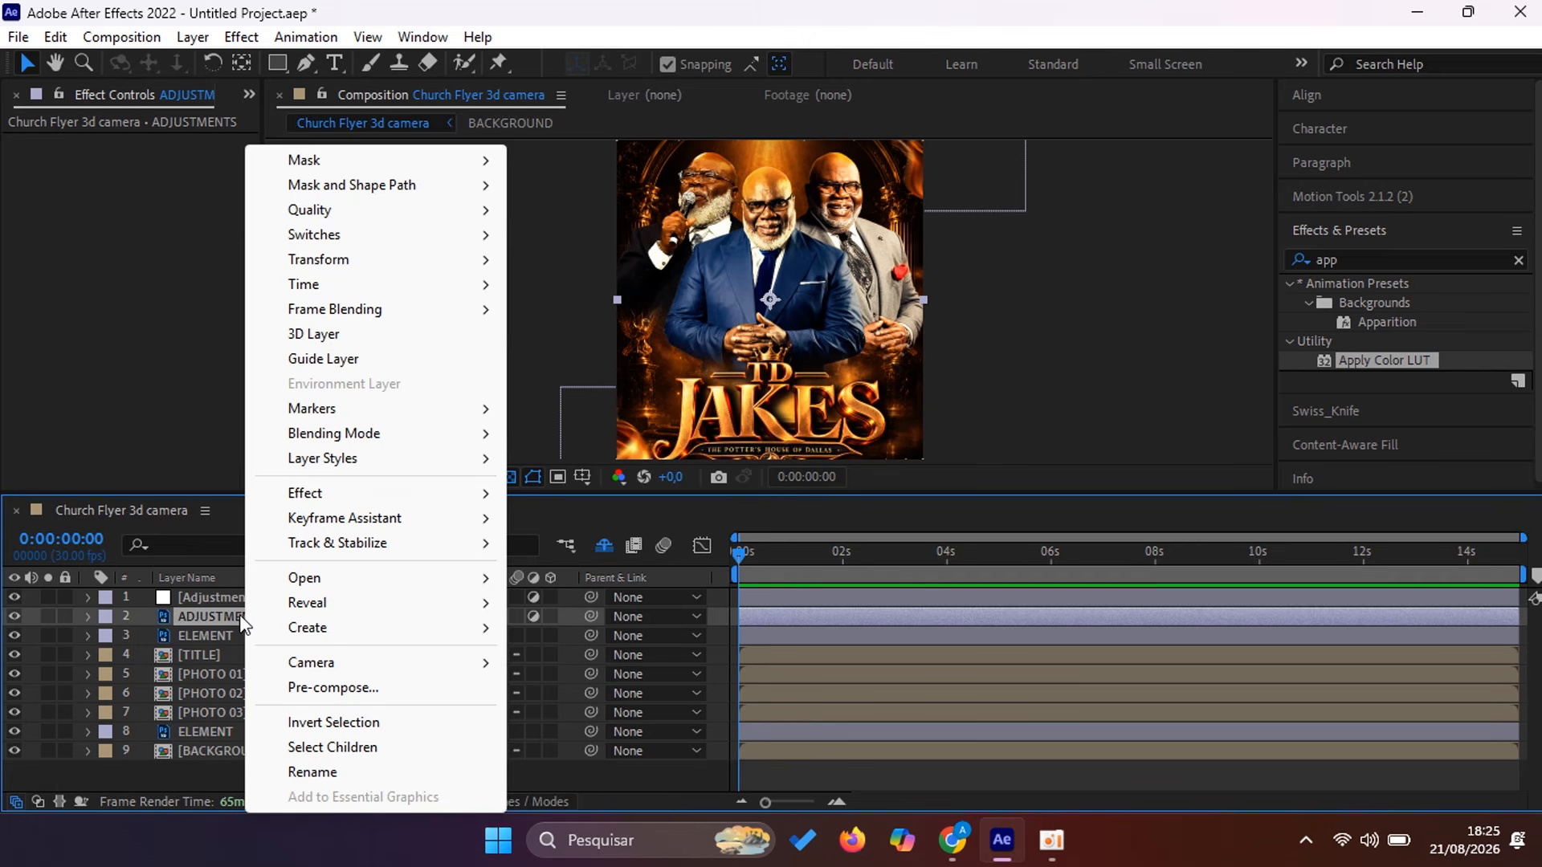
click(209, 616)
click(55, 37)
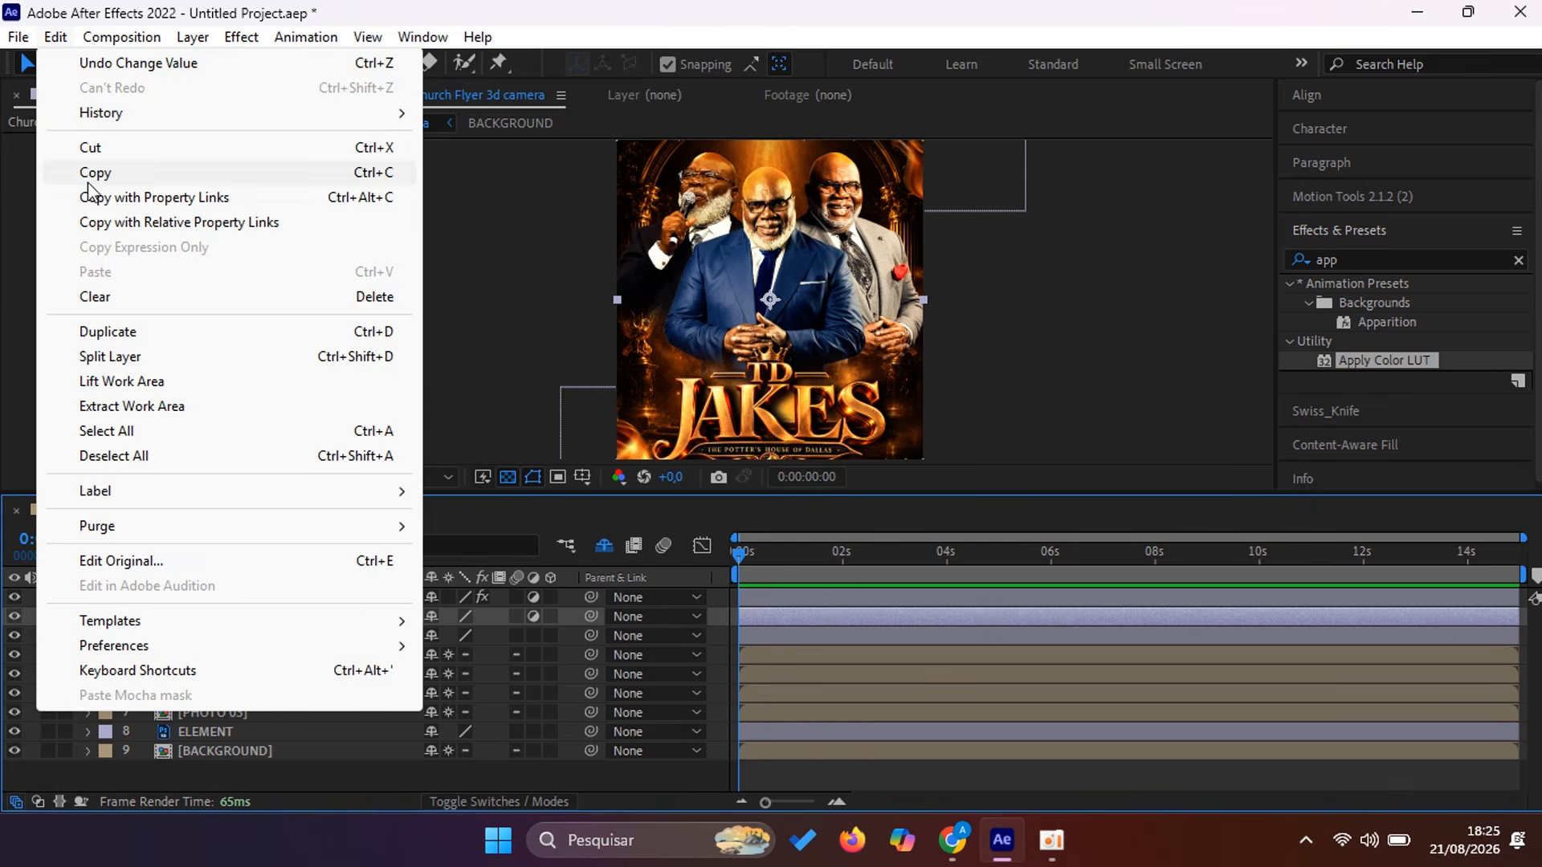
click(94, 298)
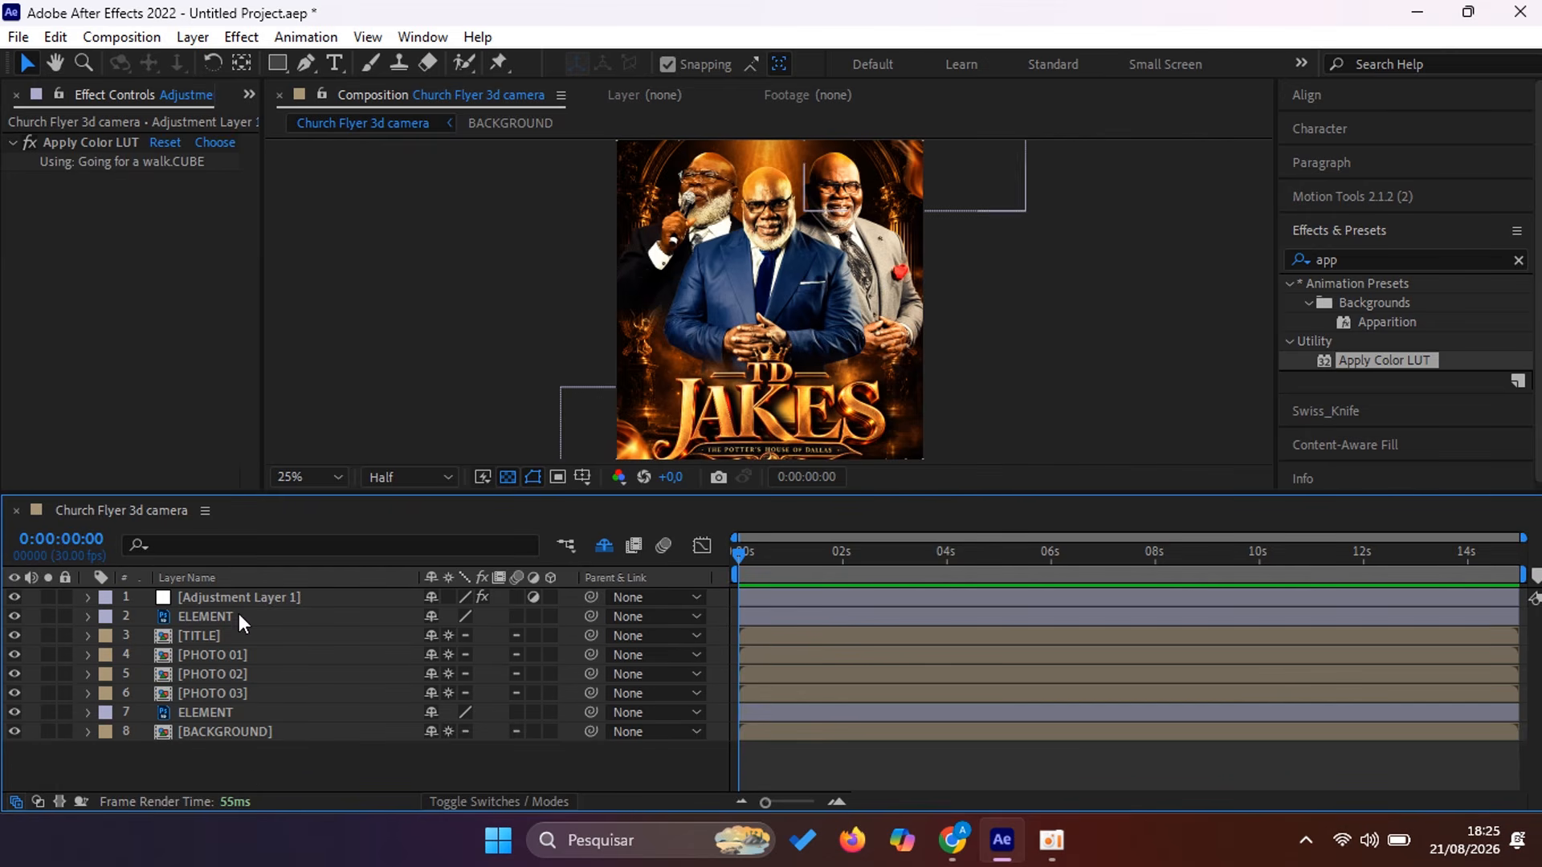
Step: Enable 3D and motion blur on all layers inside BACKGROUND, and make BACKGROUND and the lower ELEMENT layer 3D in the main composition
click(255, 733)
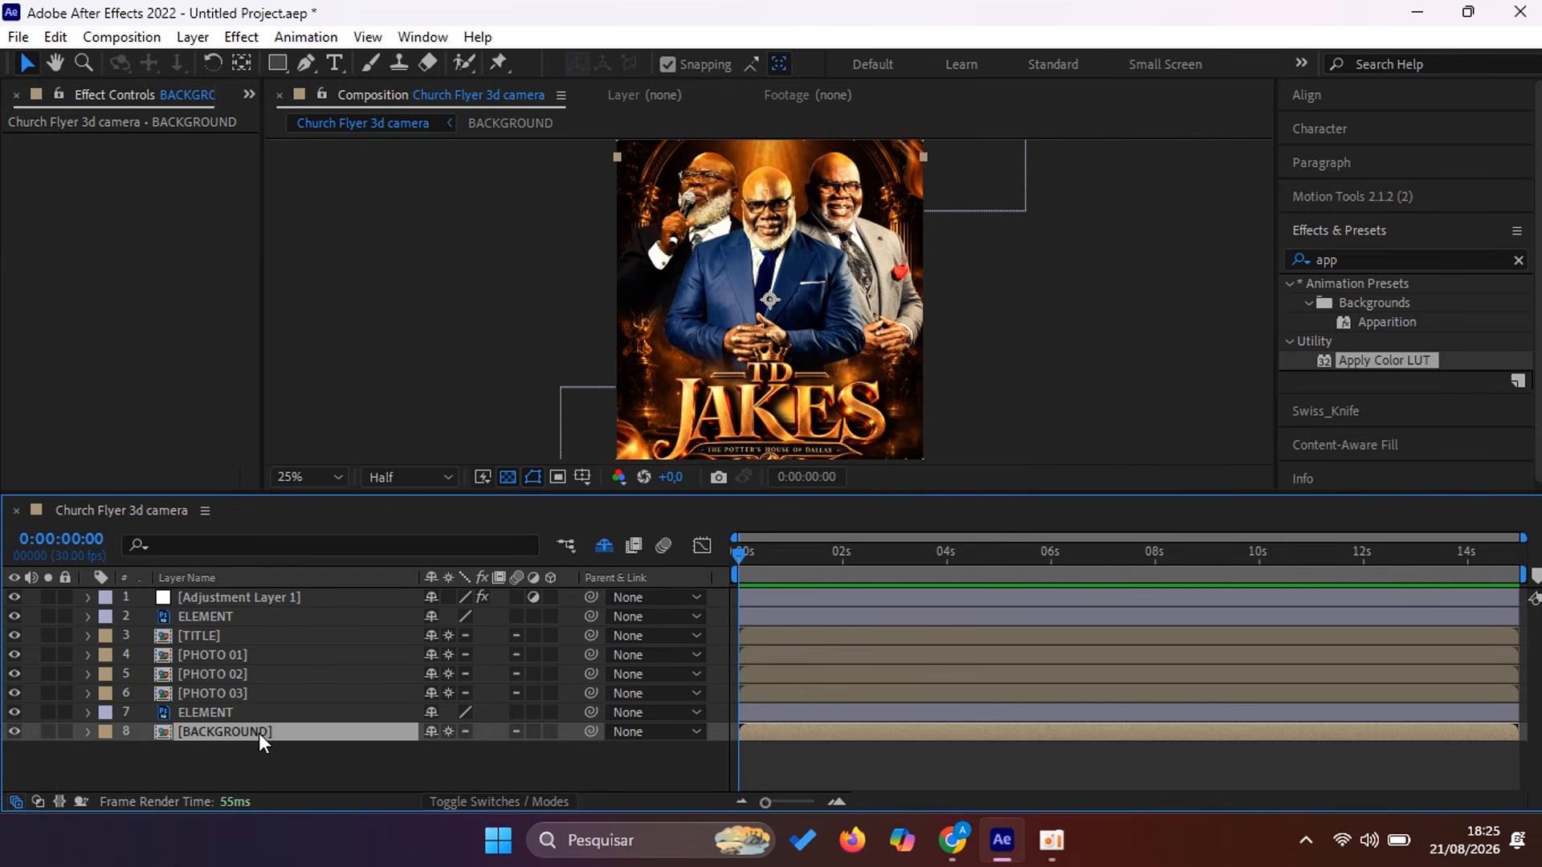
double_click(258, 734)
drag(262, 735, 258, 587)
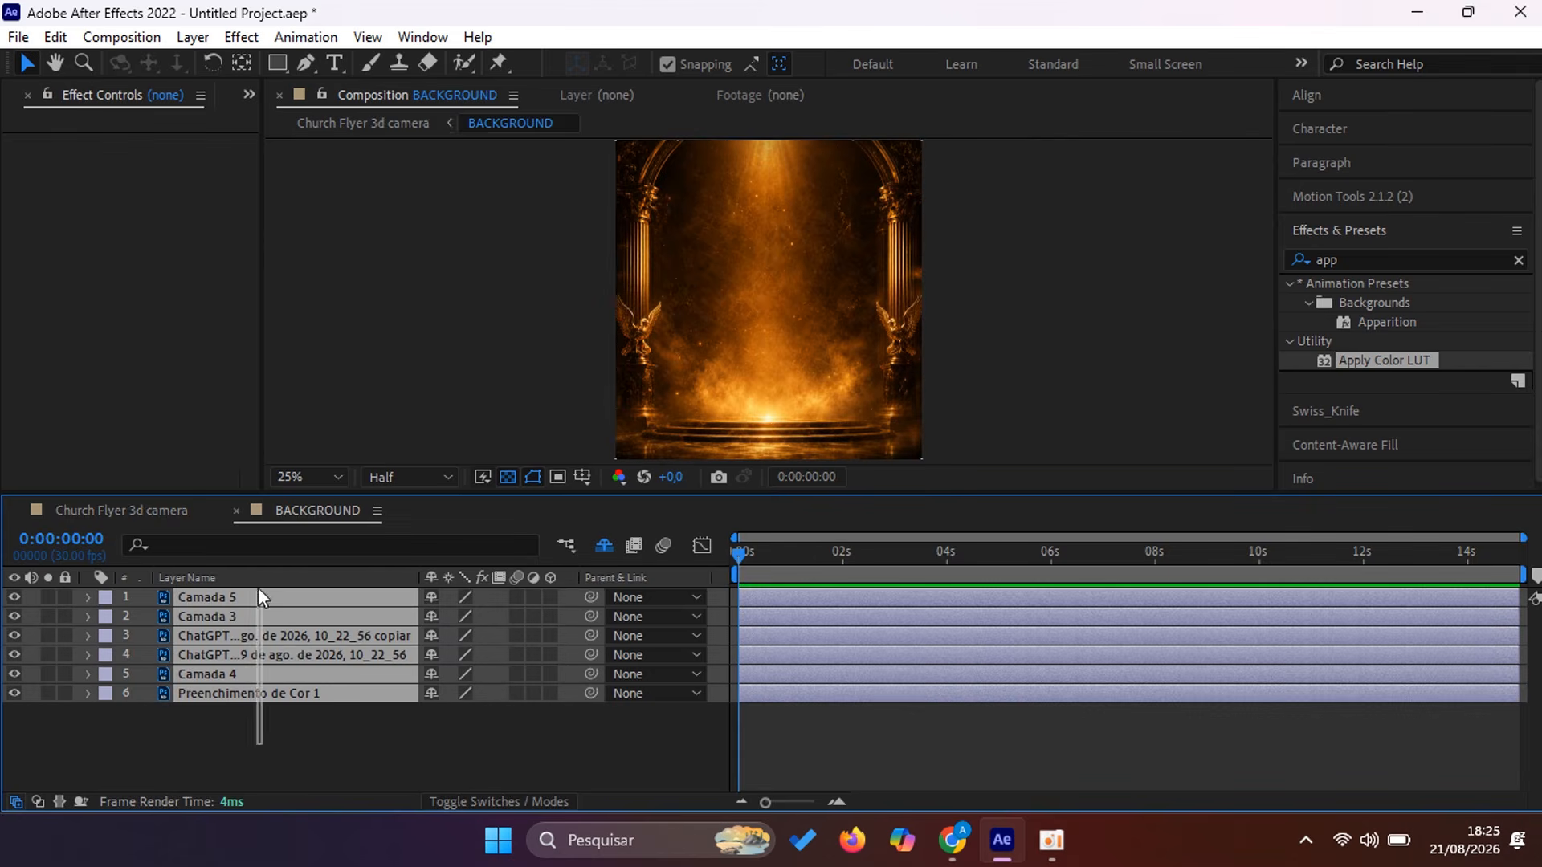
click(552, 597)
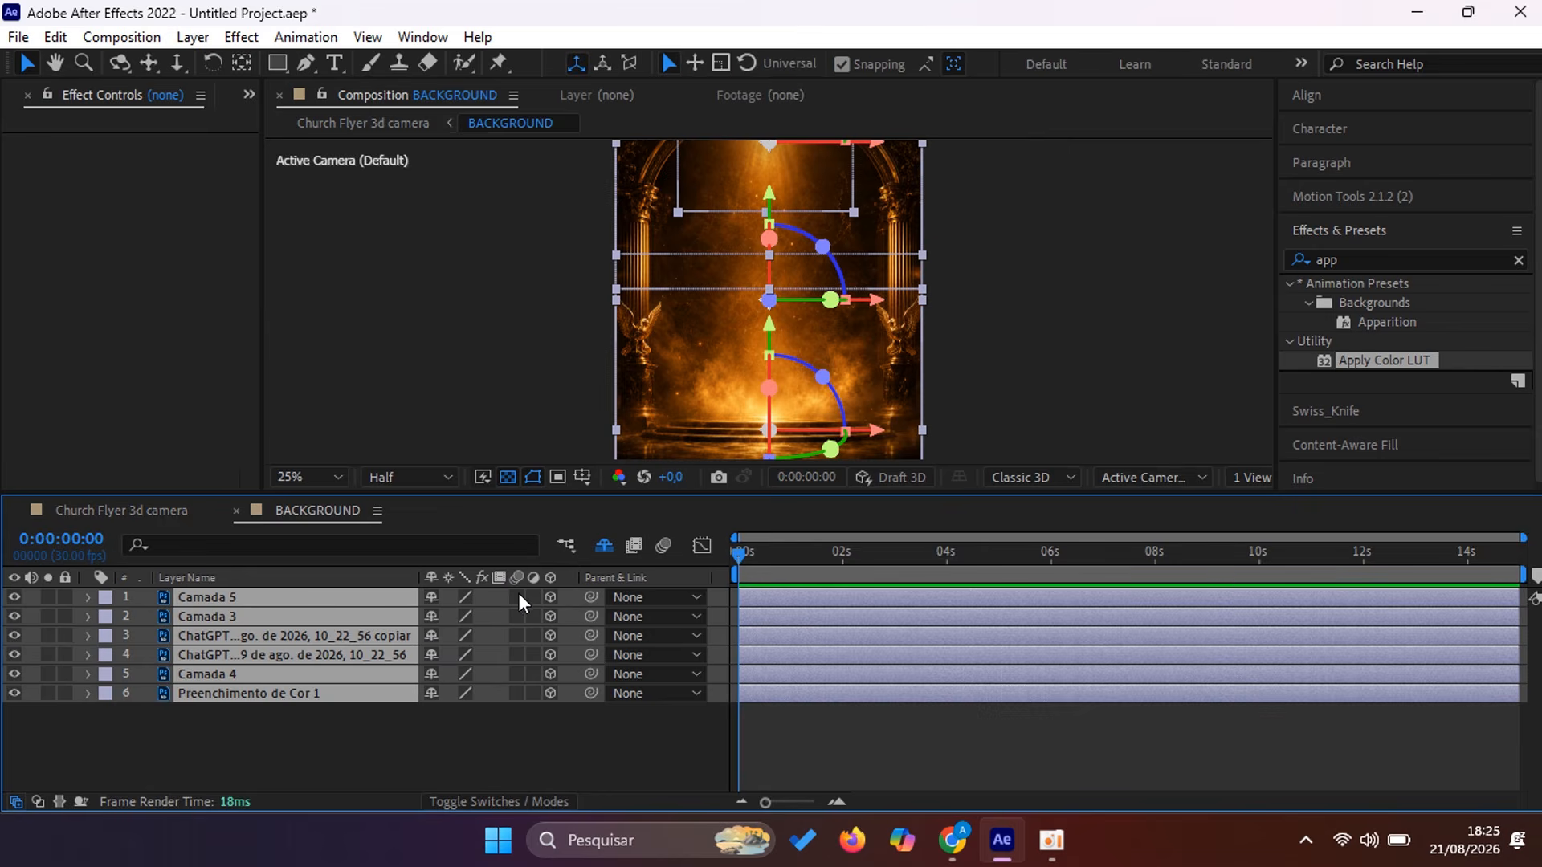
click(518, 596)
click(236, 511)
click(206, 713)
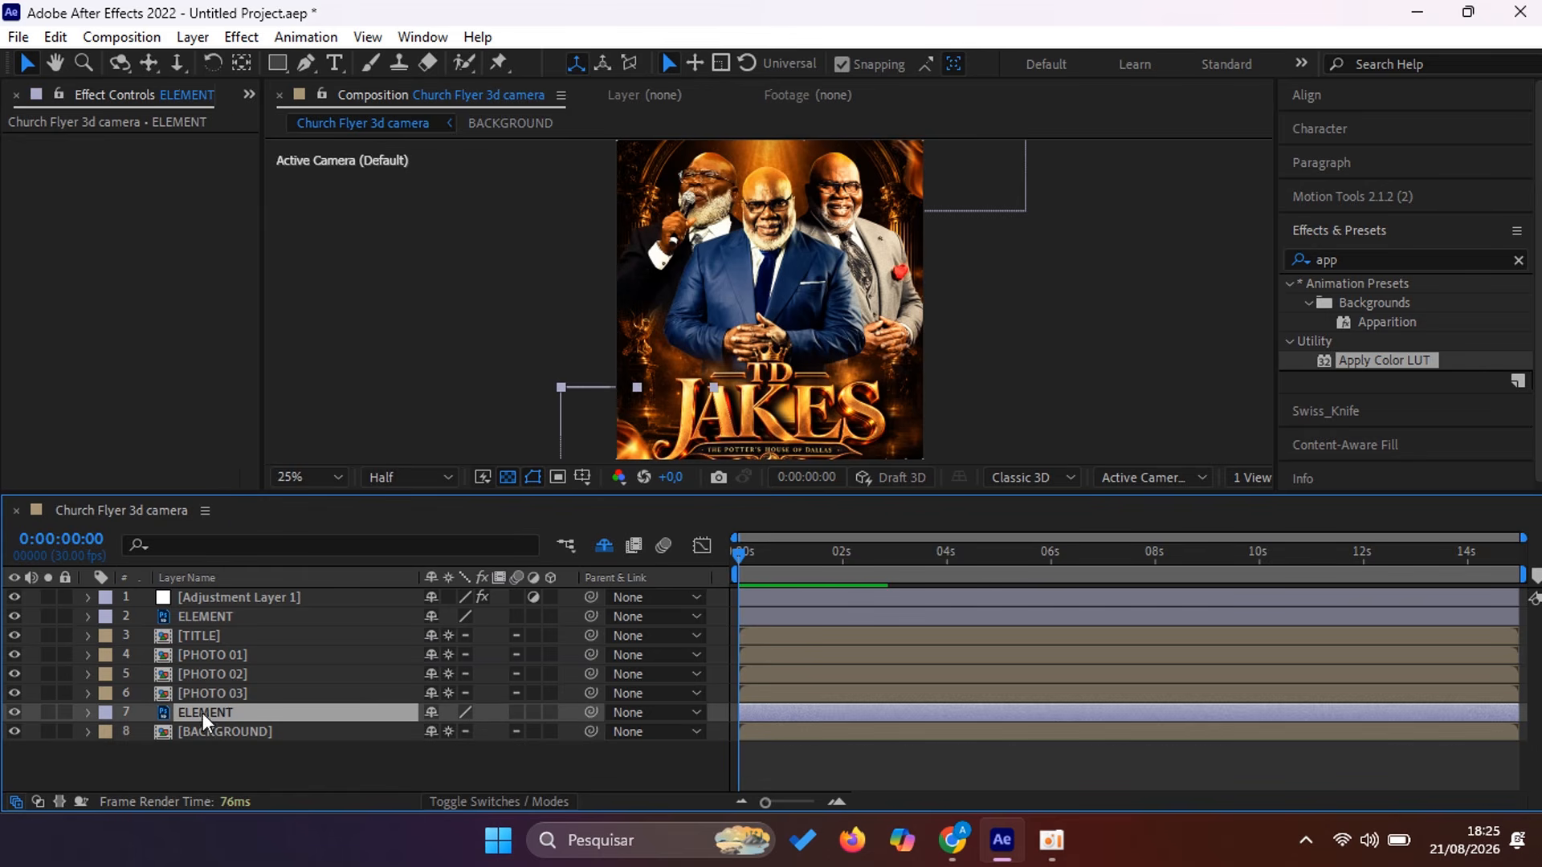
drag(550, 713, 546, 735)
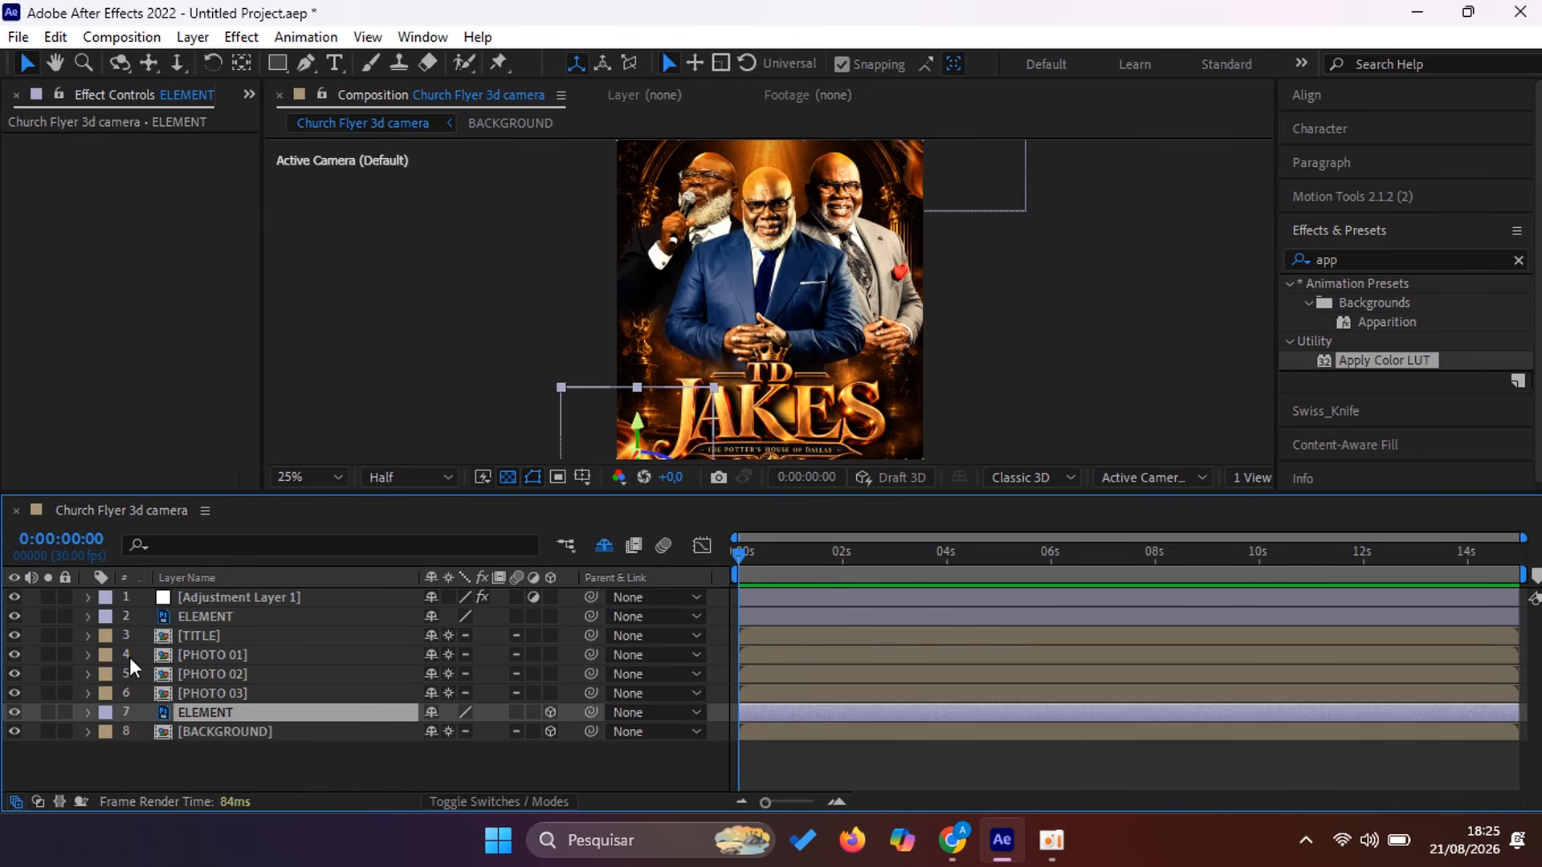
Step: In PHOTO 03, make the td-jakes layer 3D and enable 3D and motion blur on all layers of its nested composition
double_click(226, 694)
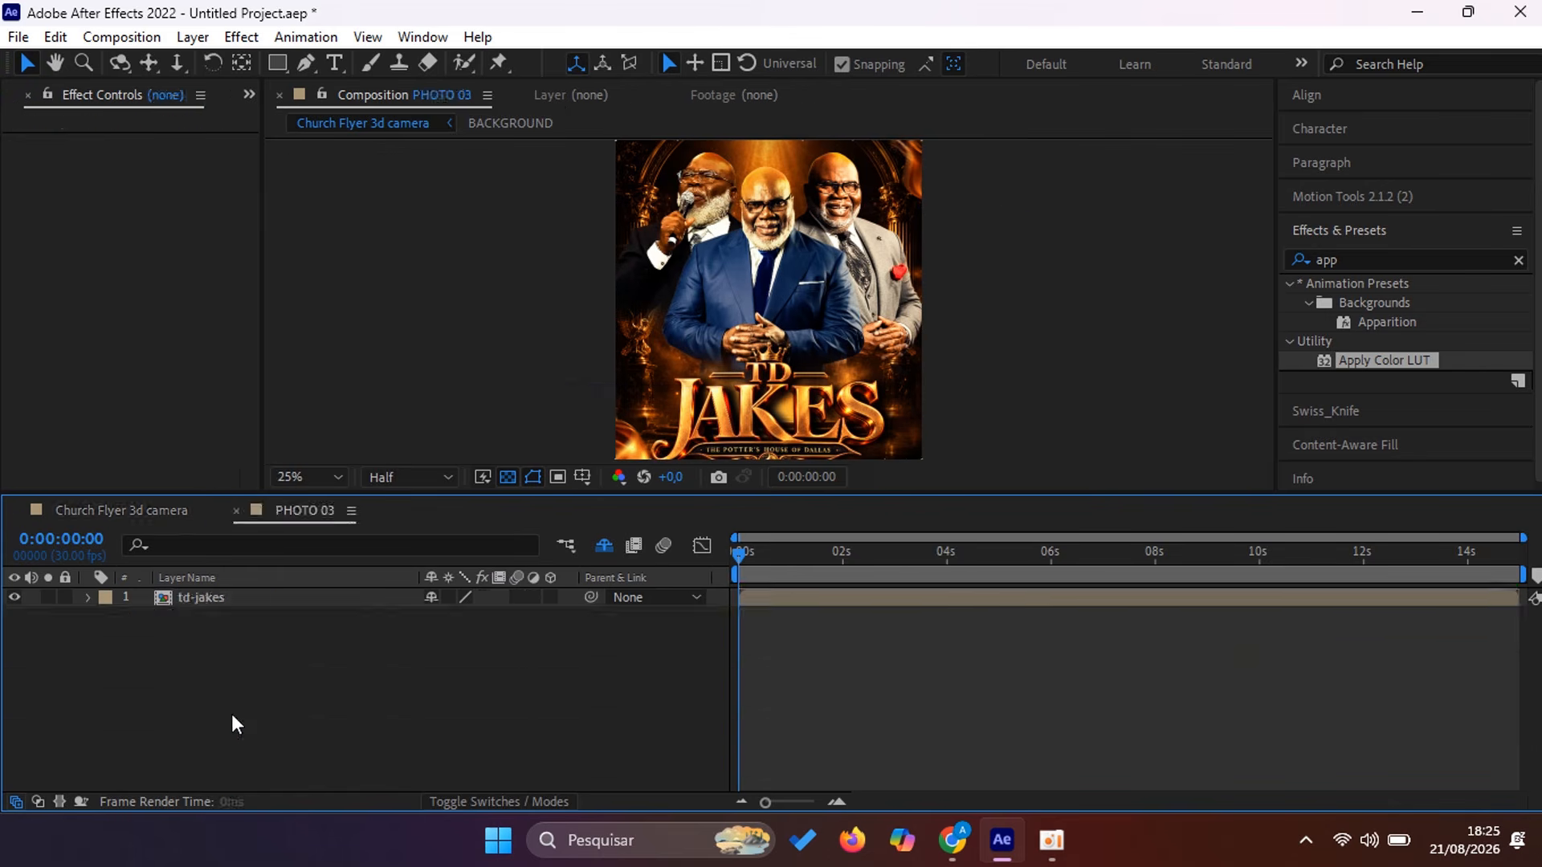
click(550, 597)
double_click(275, 596)
key(ctrl+a)
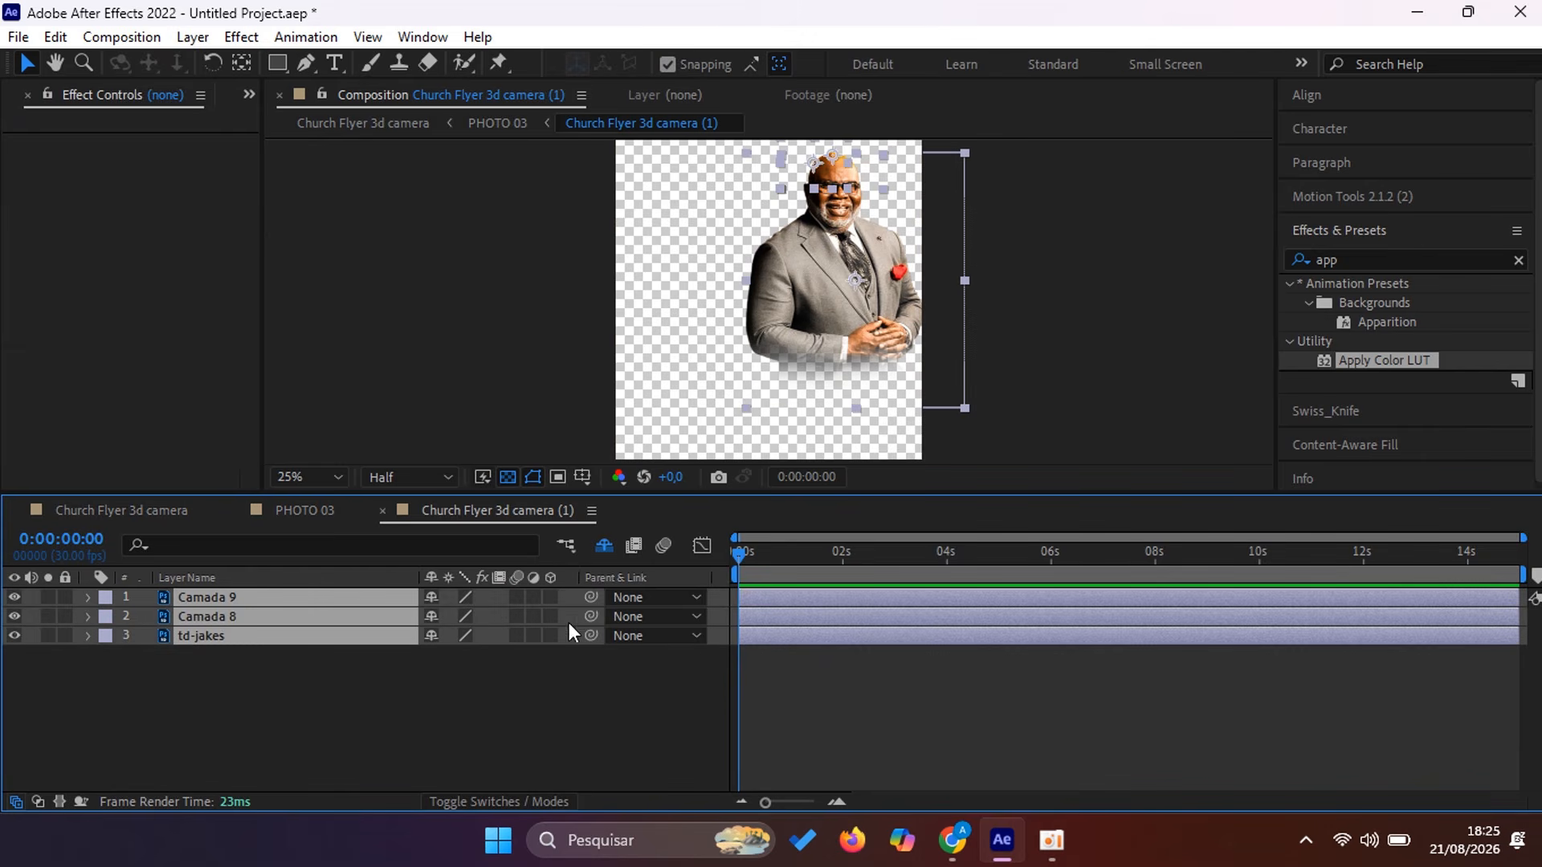
click(548, 598)
click(513, 596)
drag(514, 597, 510, 640)
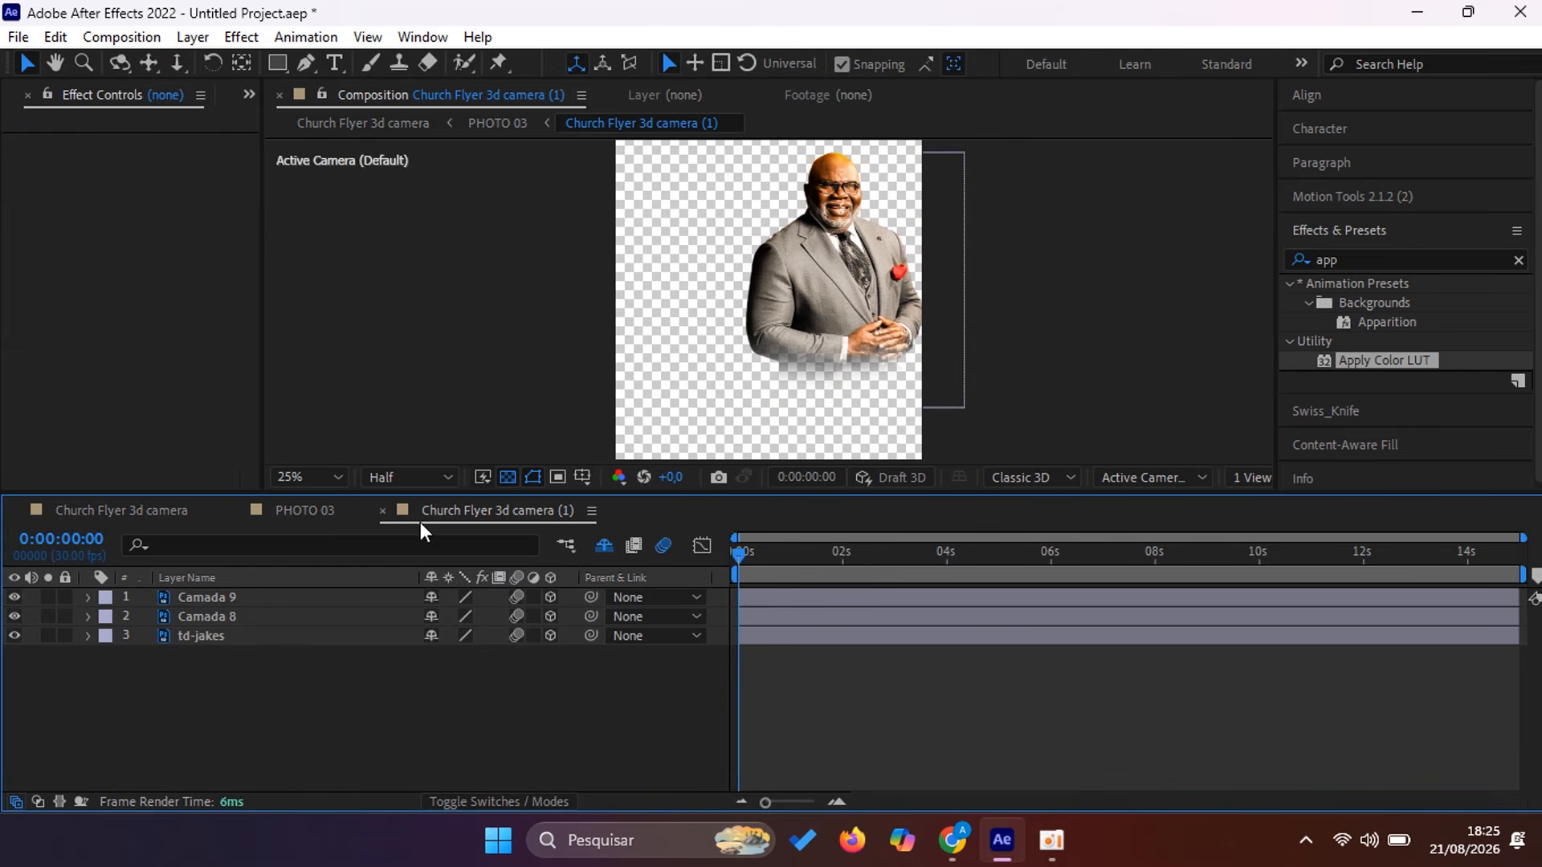
click(382, 510)
click(241, 511)
Step: In PHOTO 02, enable motion blur and 3D on the Camada 1 layer, and make both layers of its nested composition 3D
double_click(195, 670)
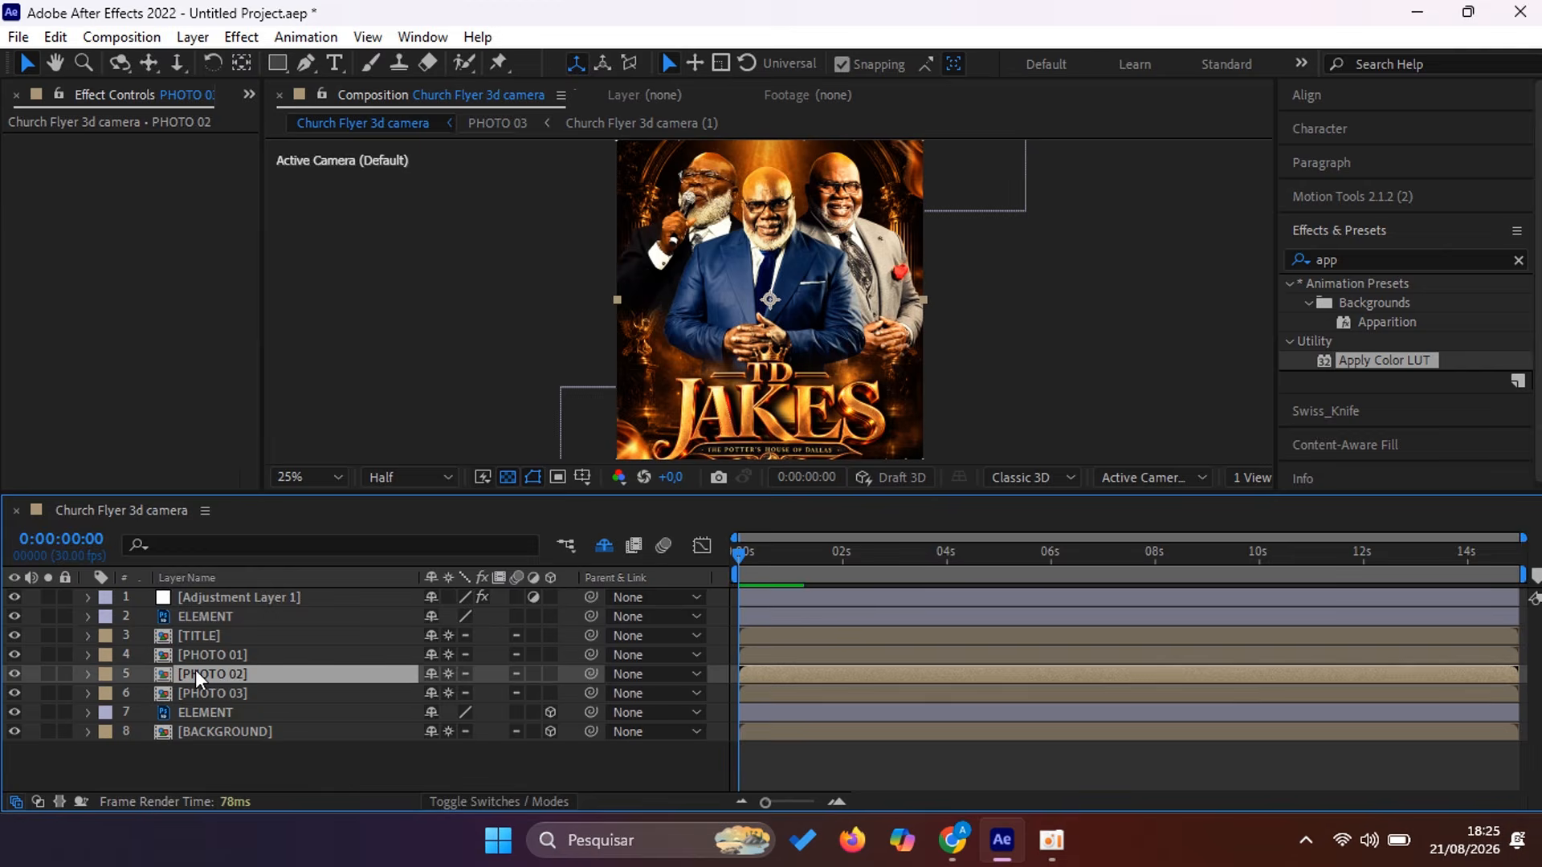
click(516, 597)
click(550, 597)
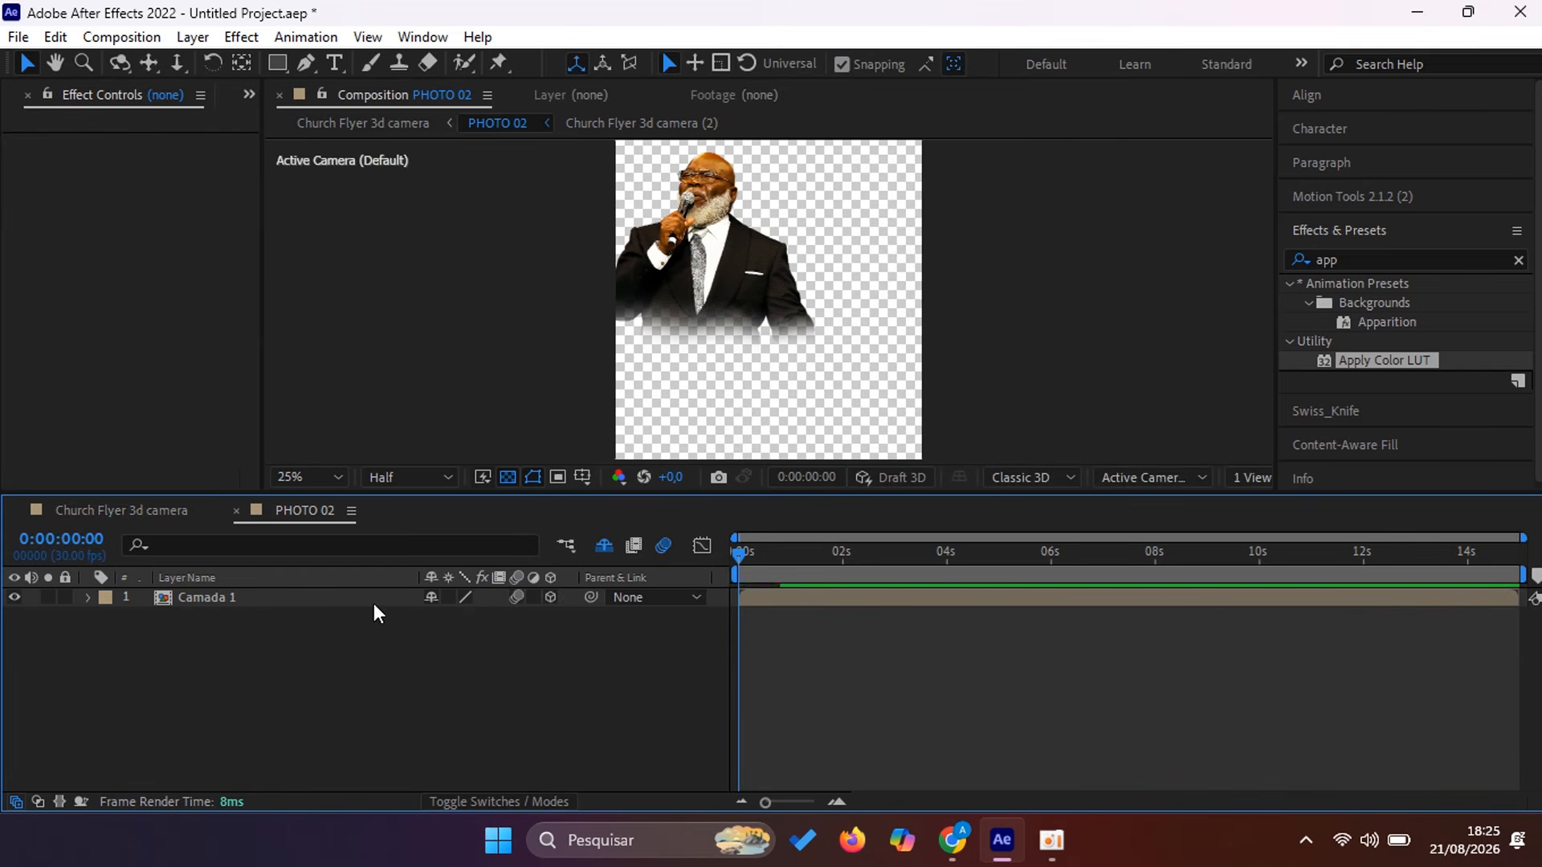
click(307, 597)
double_click(307, 597)
drag(257, 692, 390, 604)
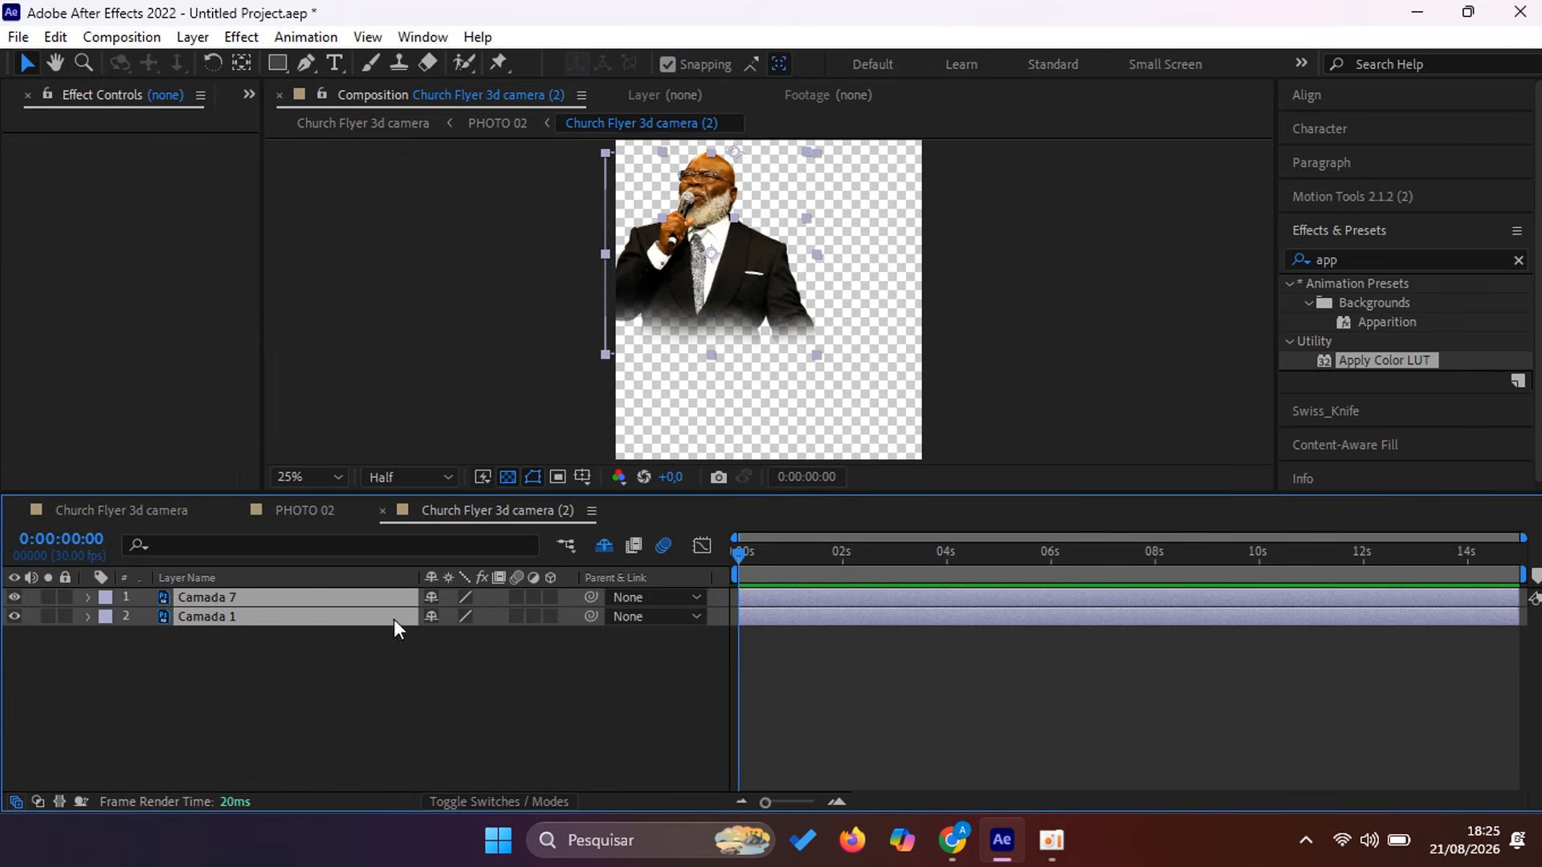
click(551, 598)
click(383, 512)
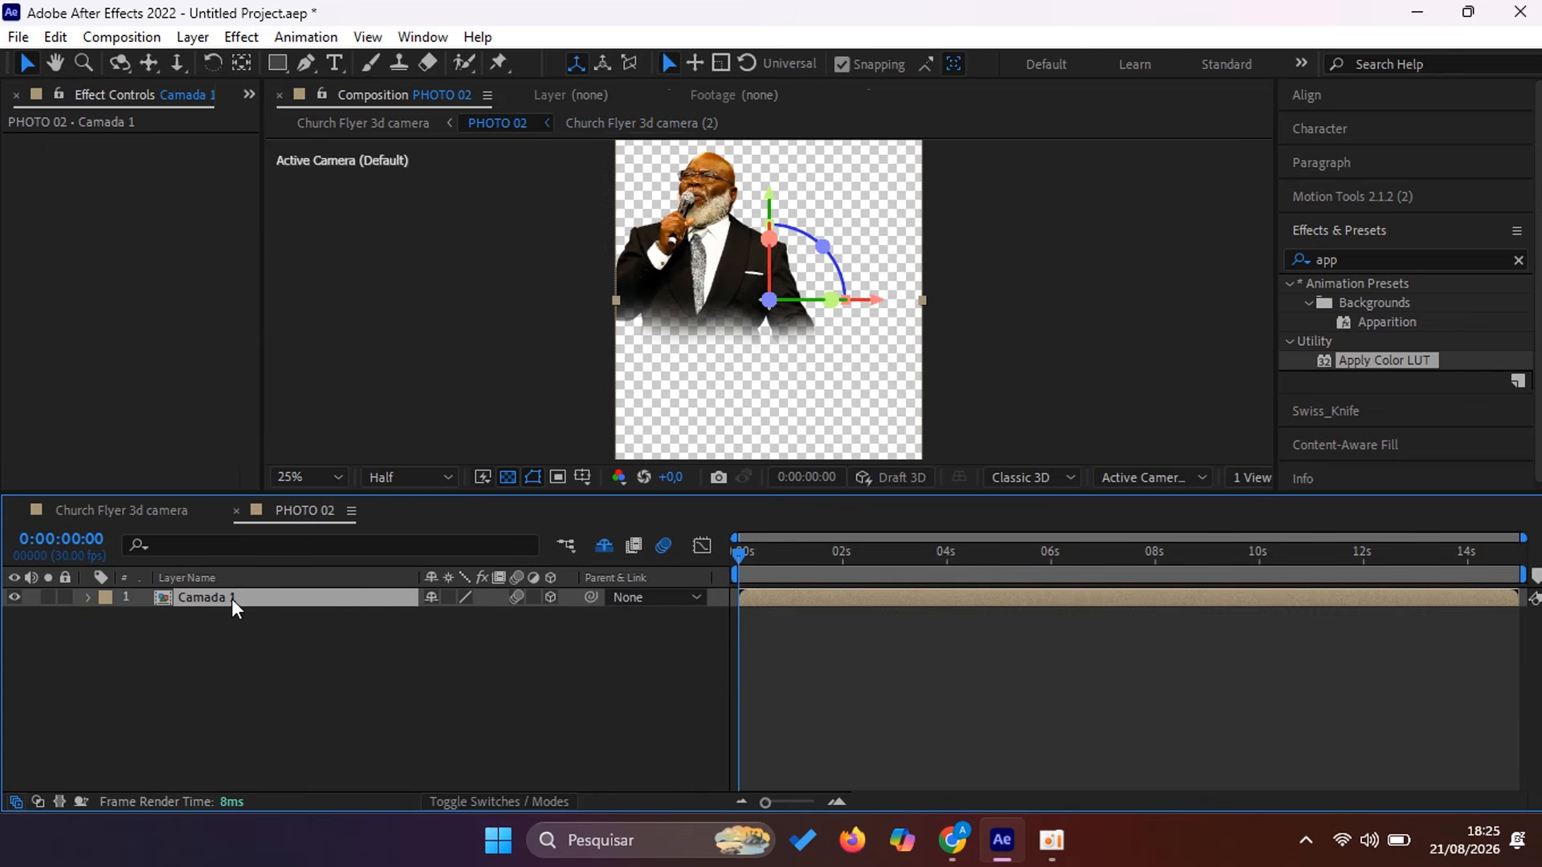
click(239, 510)
Step: In PHOTO 01, make the Camada 2 layer 3D and enable 3D and motion blur on both layers of its nested composition
click(210, 657)
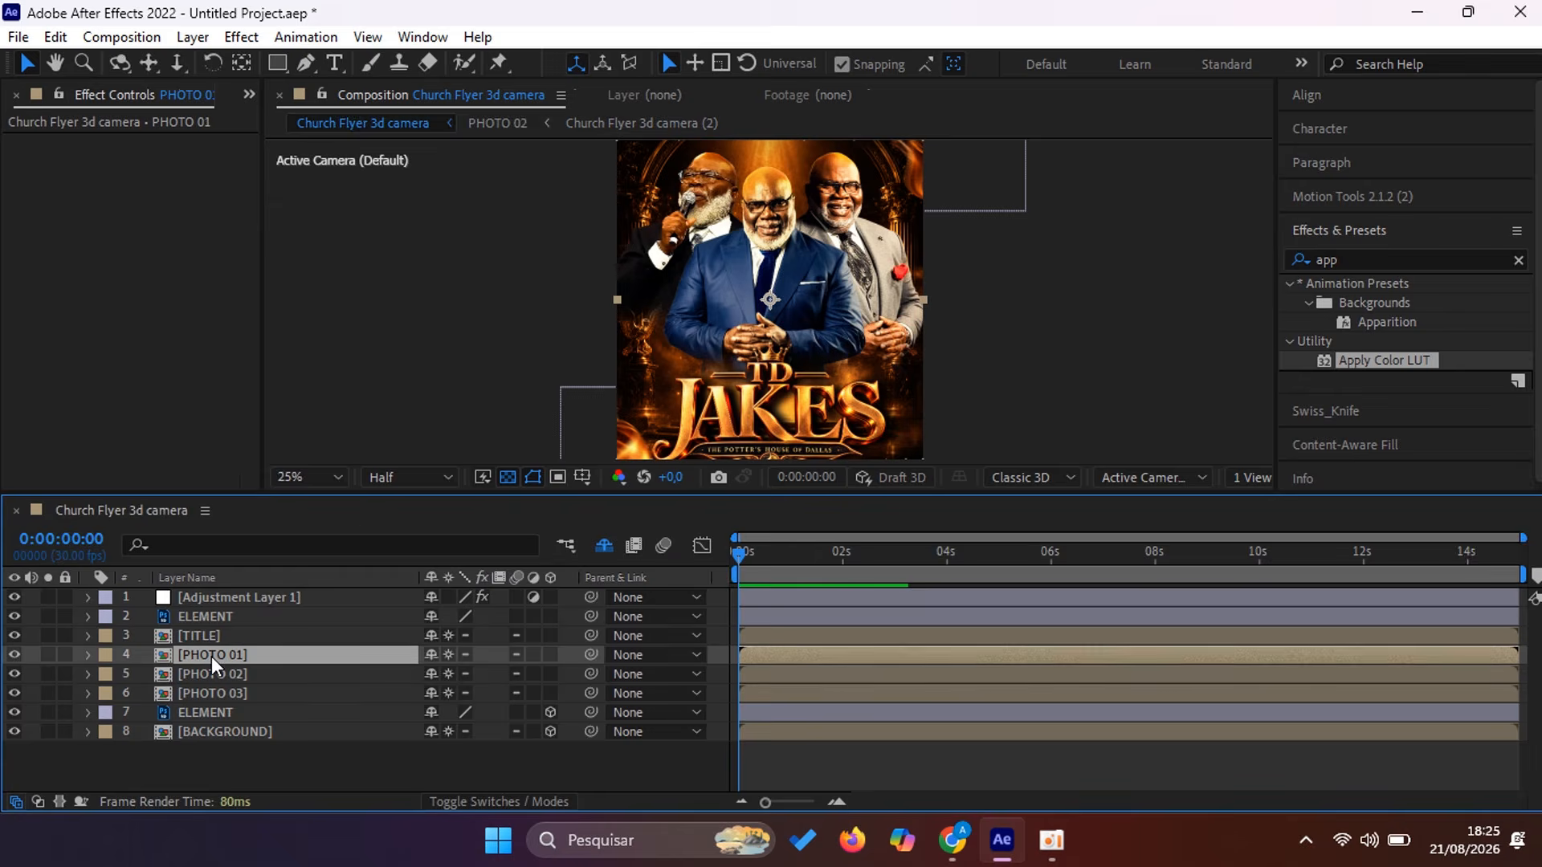
double_click(211, 657)
click(550, 597)
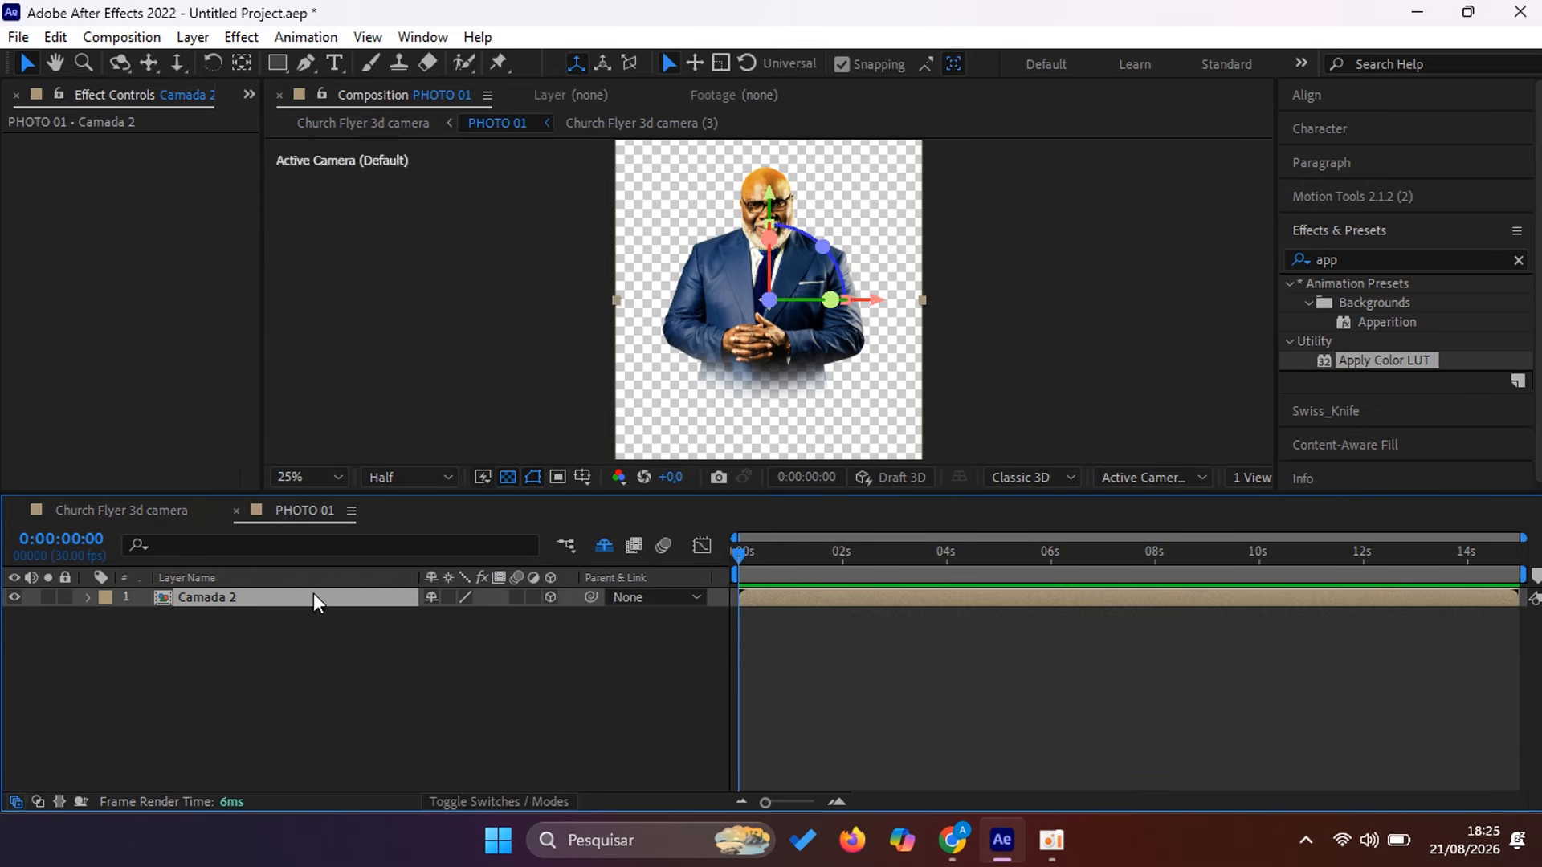
double_click(311, 598)
drag(272, 659, 278, 583)
click(550, 597)
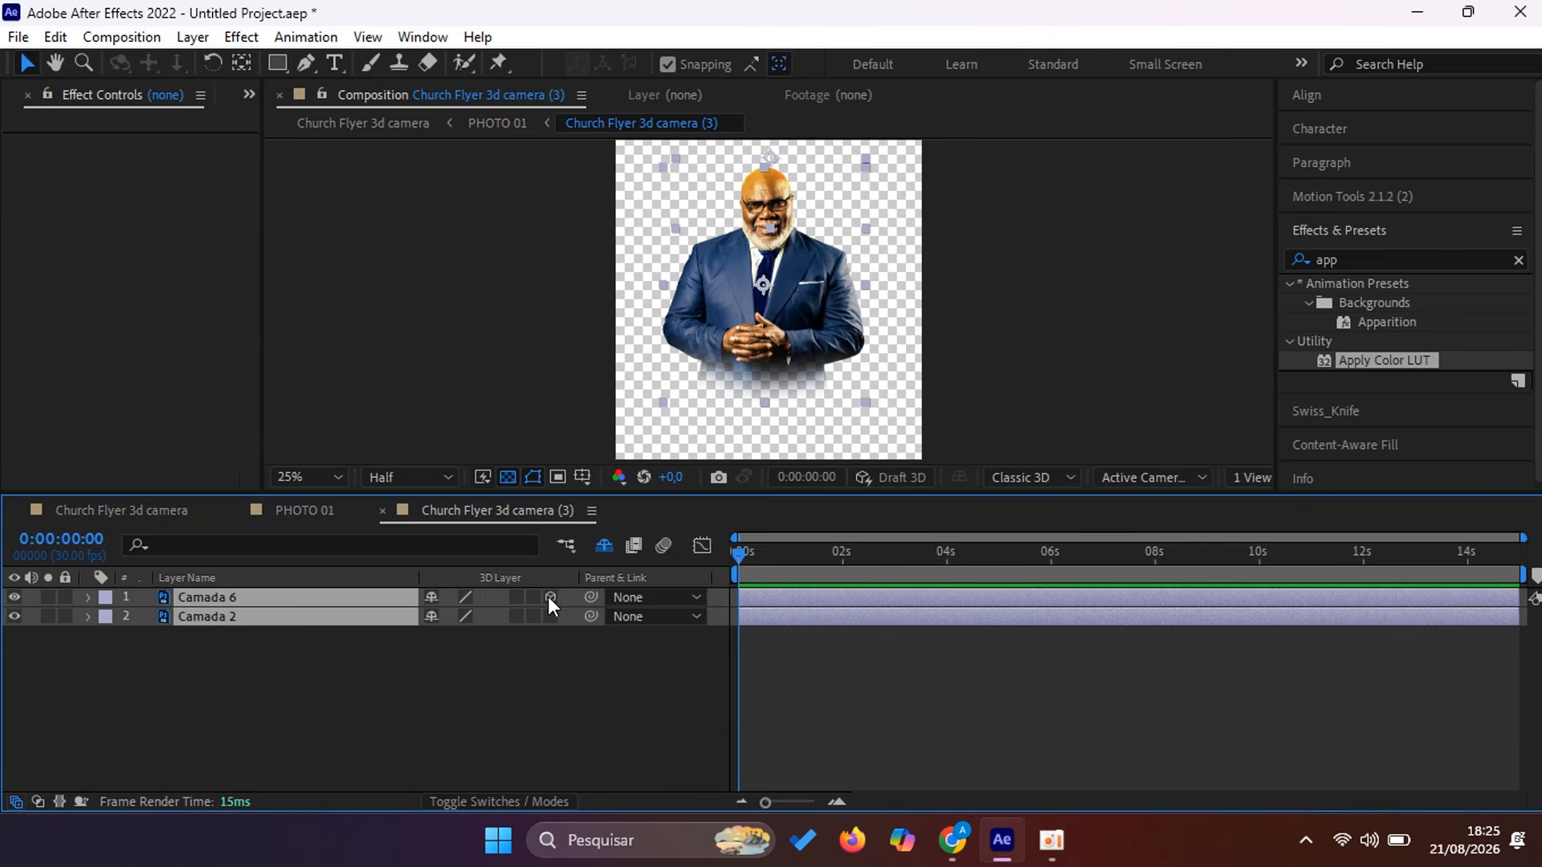
click(506, 597)
drag(517, 598, 517, 616)
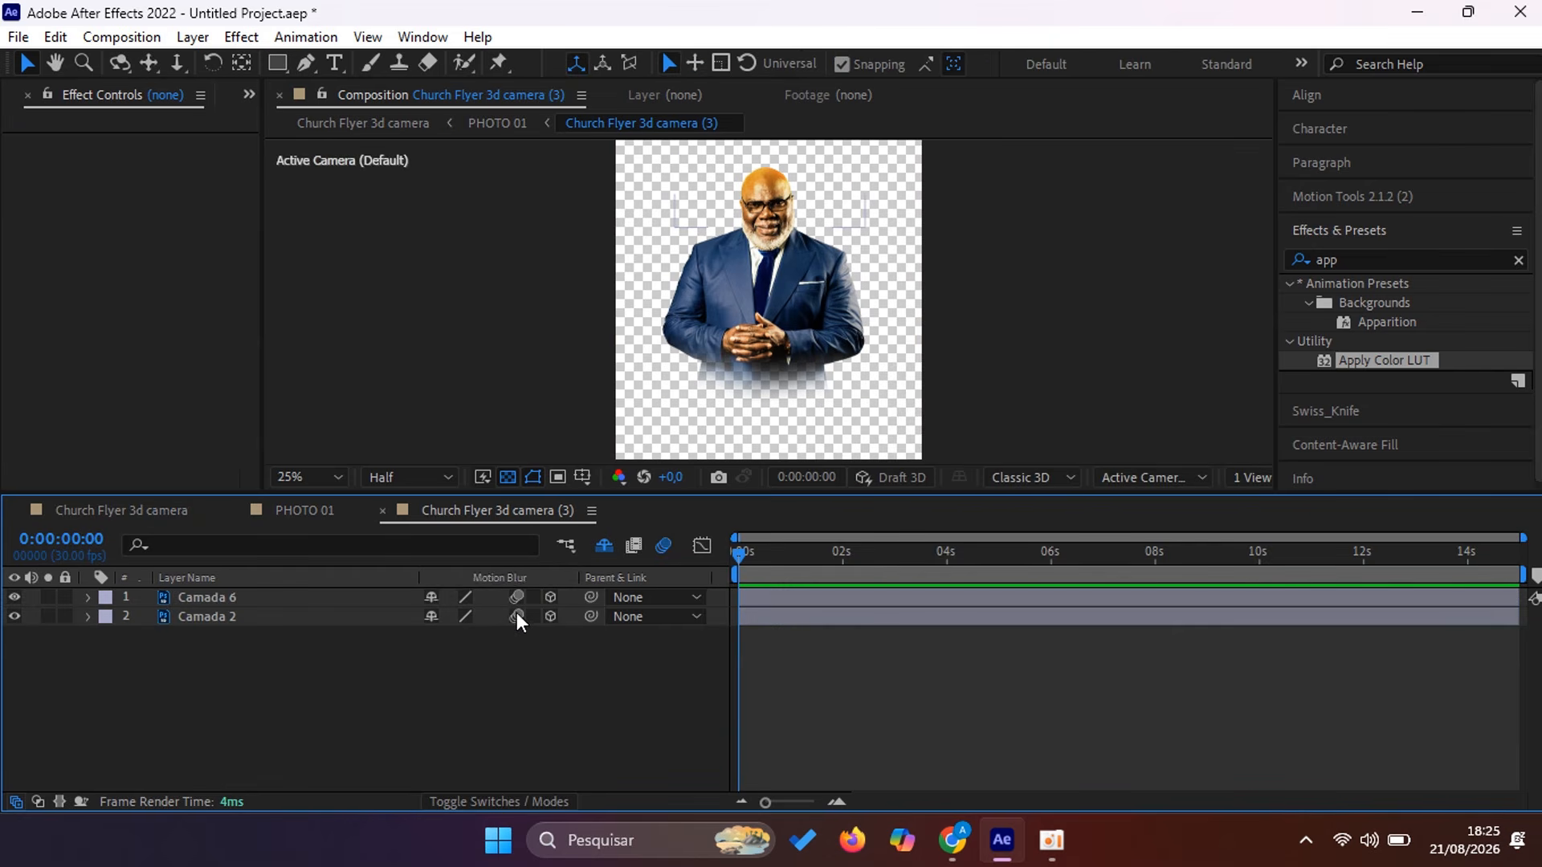
click(380, 511)
click(234, 512)
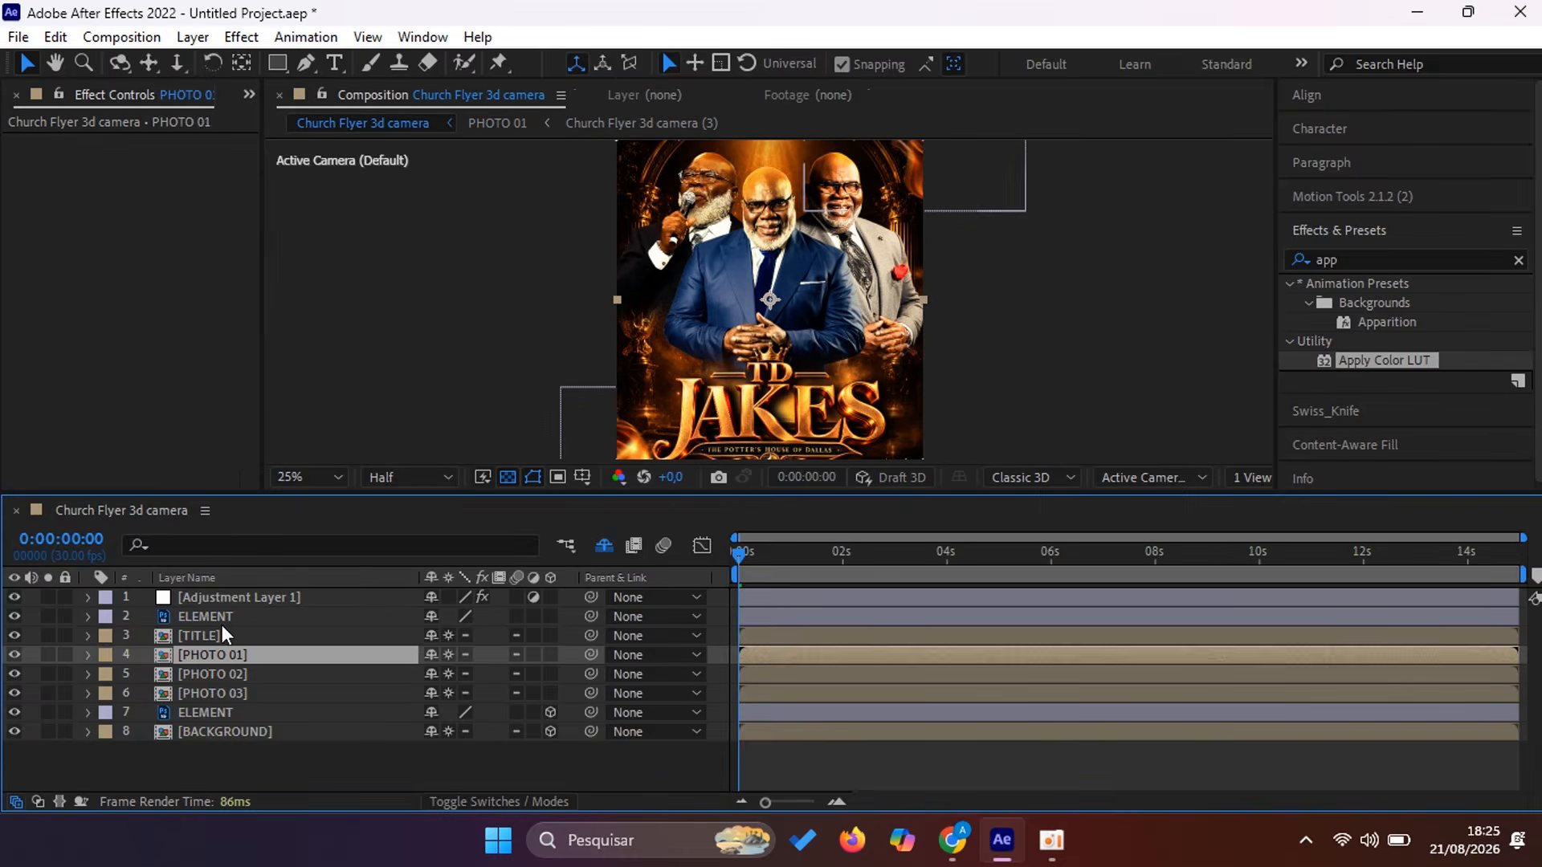
Step: In the TITLE nested composition, make both the TITLE and SHADOW layers 3D and return to the main composition
double_click(220, 631)
key(ctrl+a)
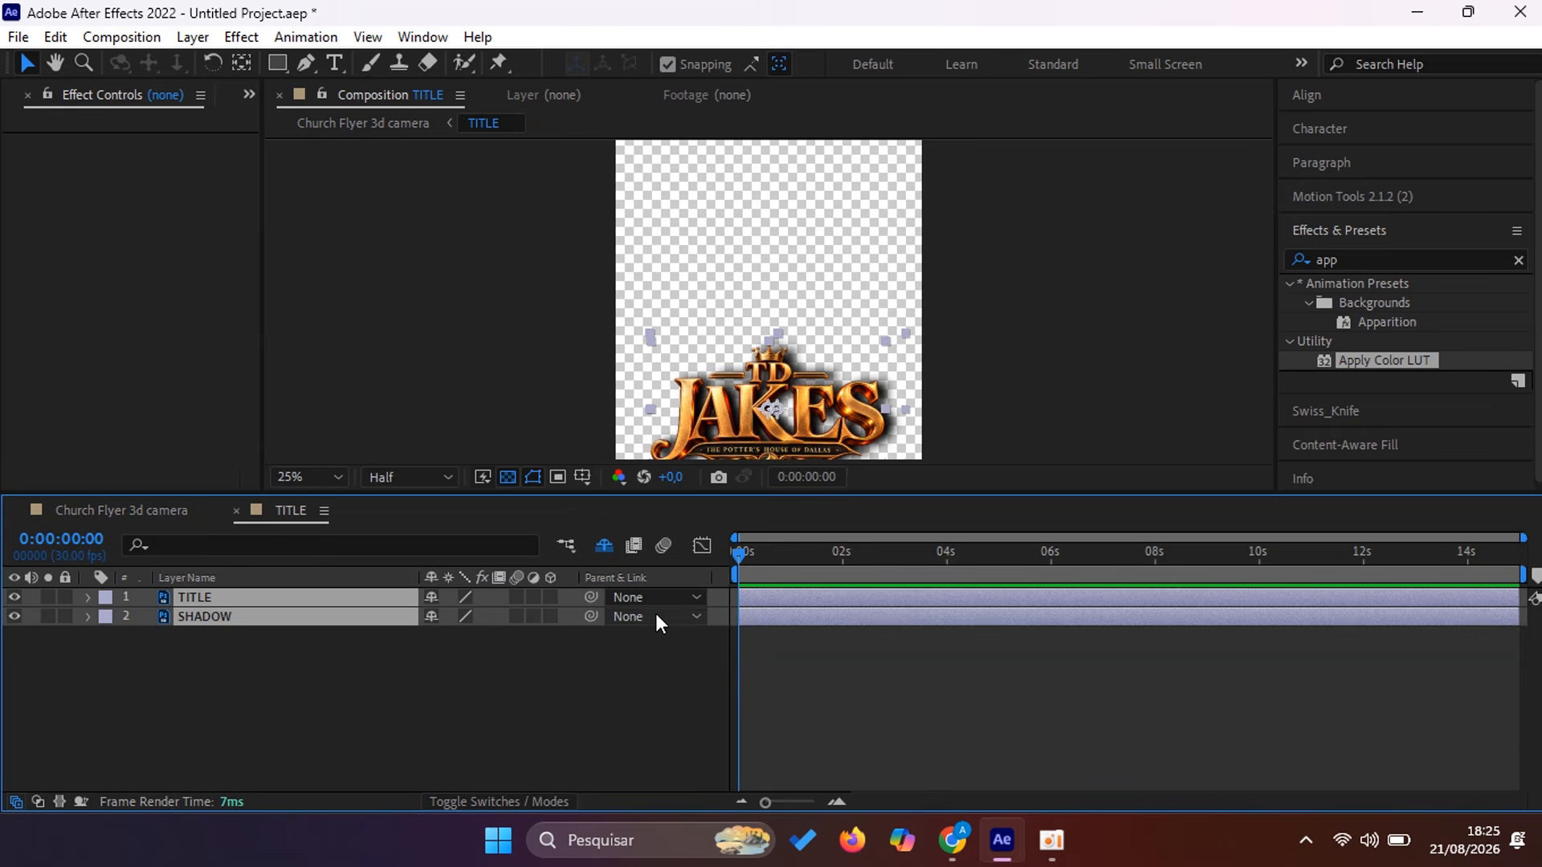
click(553, 596)
click(236, 511)
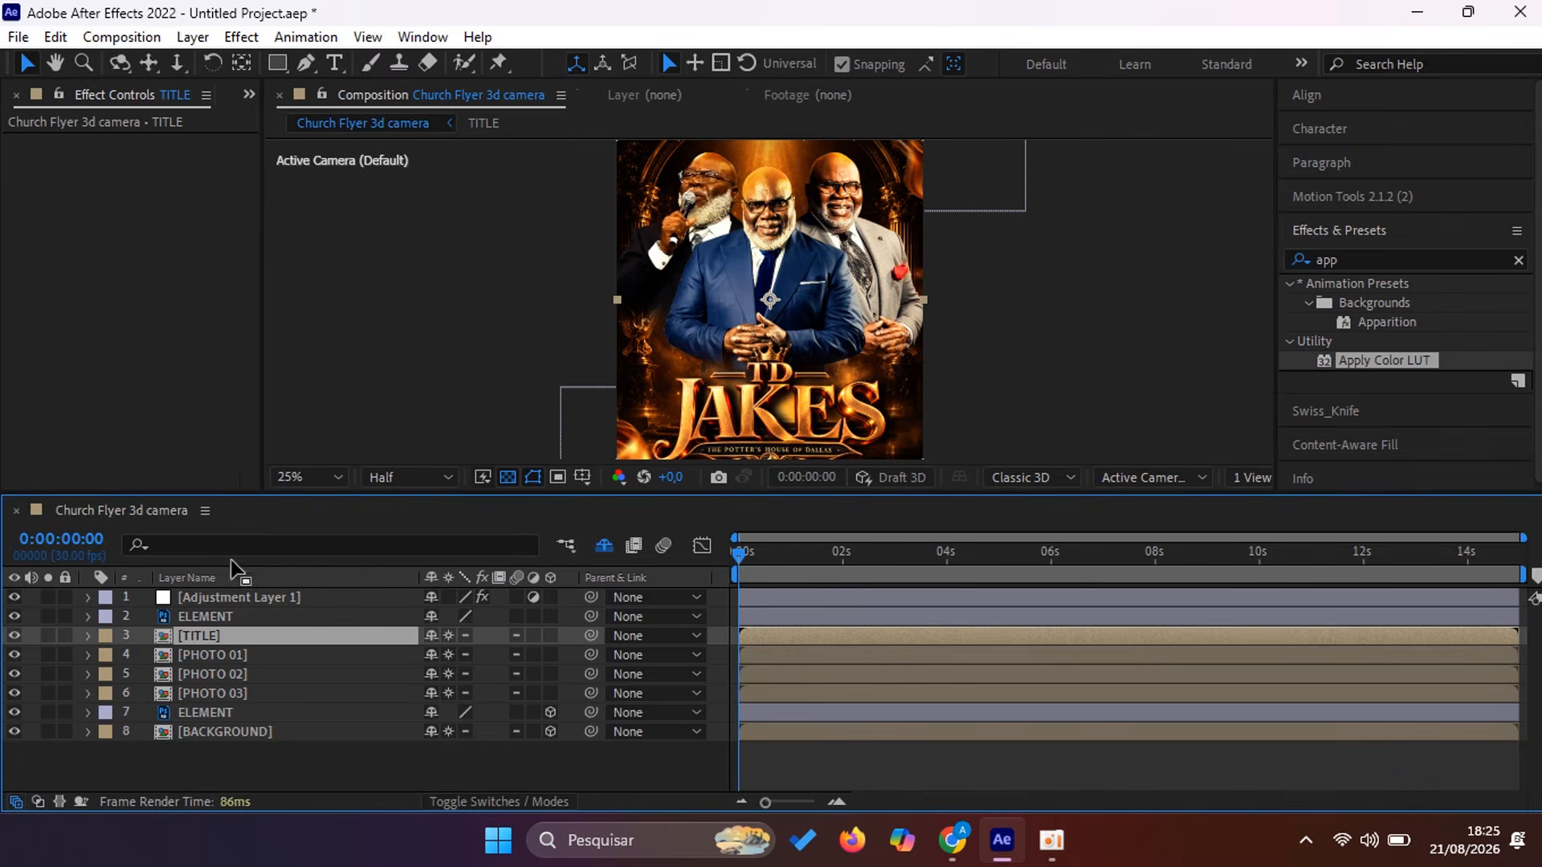
Step: Make the upper ELEMENT, TITLE, PHOTO 01, PHOTO 02 and PHOTO 03 layers 3D in the main composition
click(221, 617)
click(550, 616)
click(550, 636)
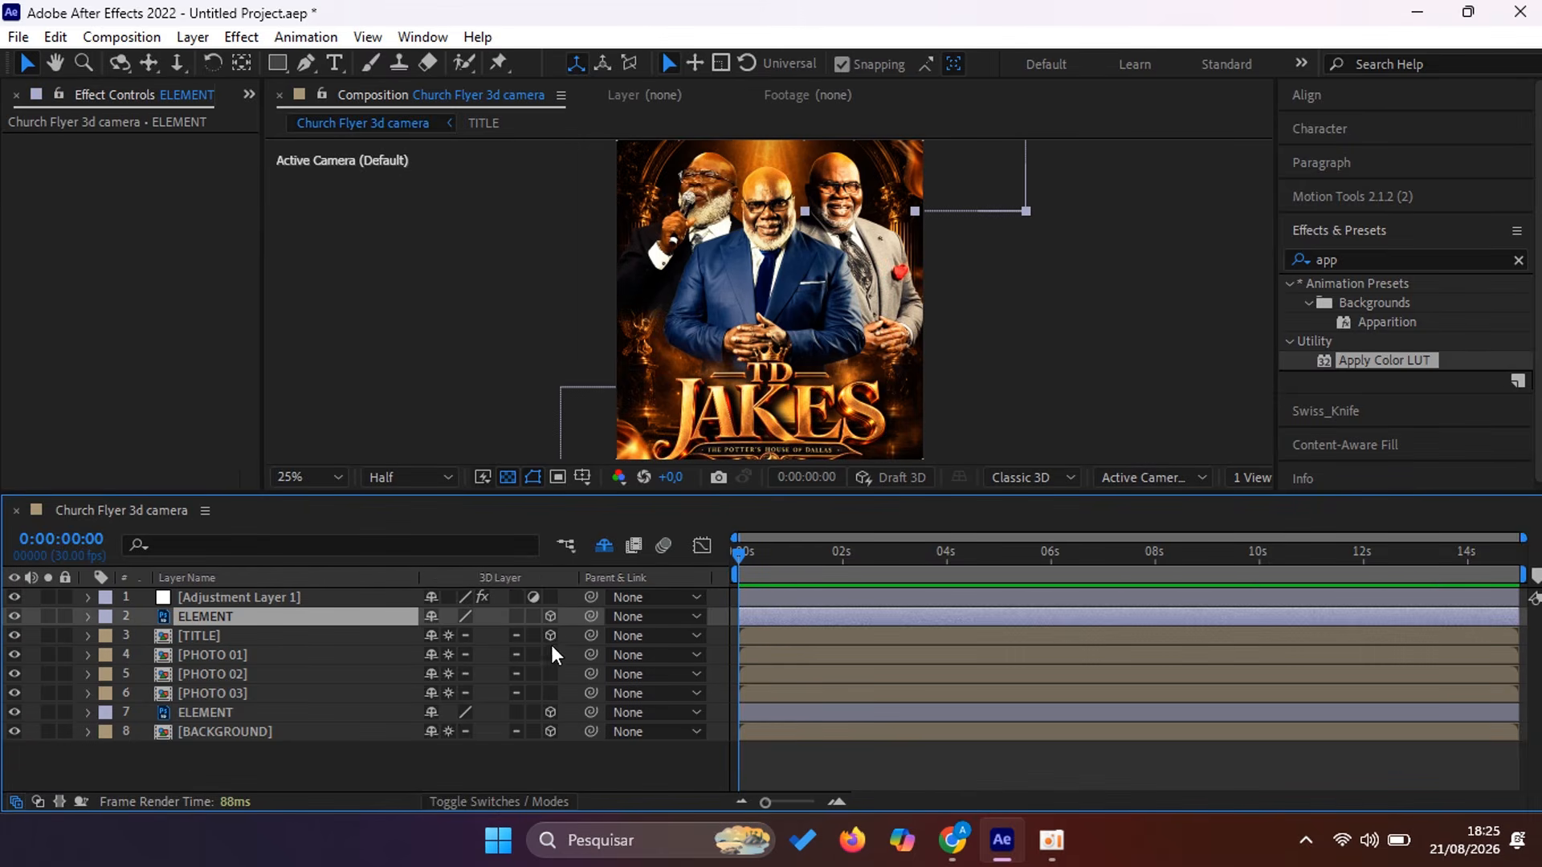
drag(550, 655, 550, 696)
Step: Select all layers except the adjustment layer, open the Swiss_Knife script and set its Far Z-Pos to 6000
click(291, 770)
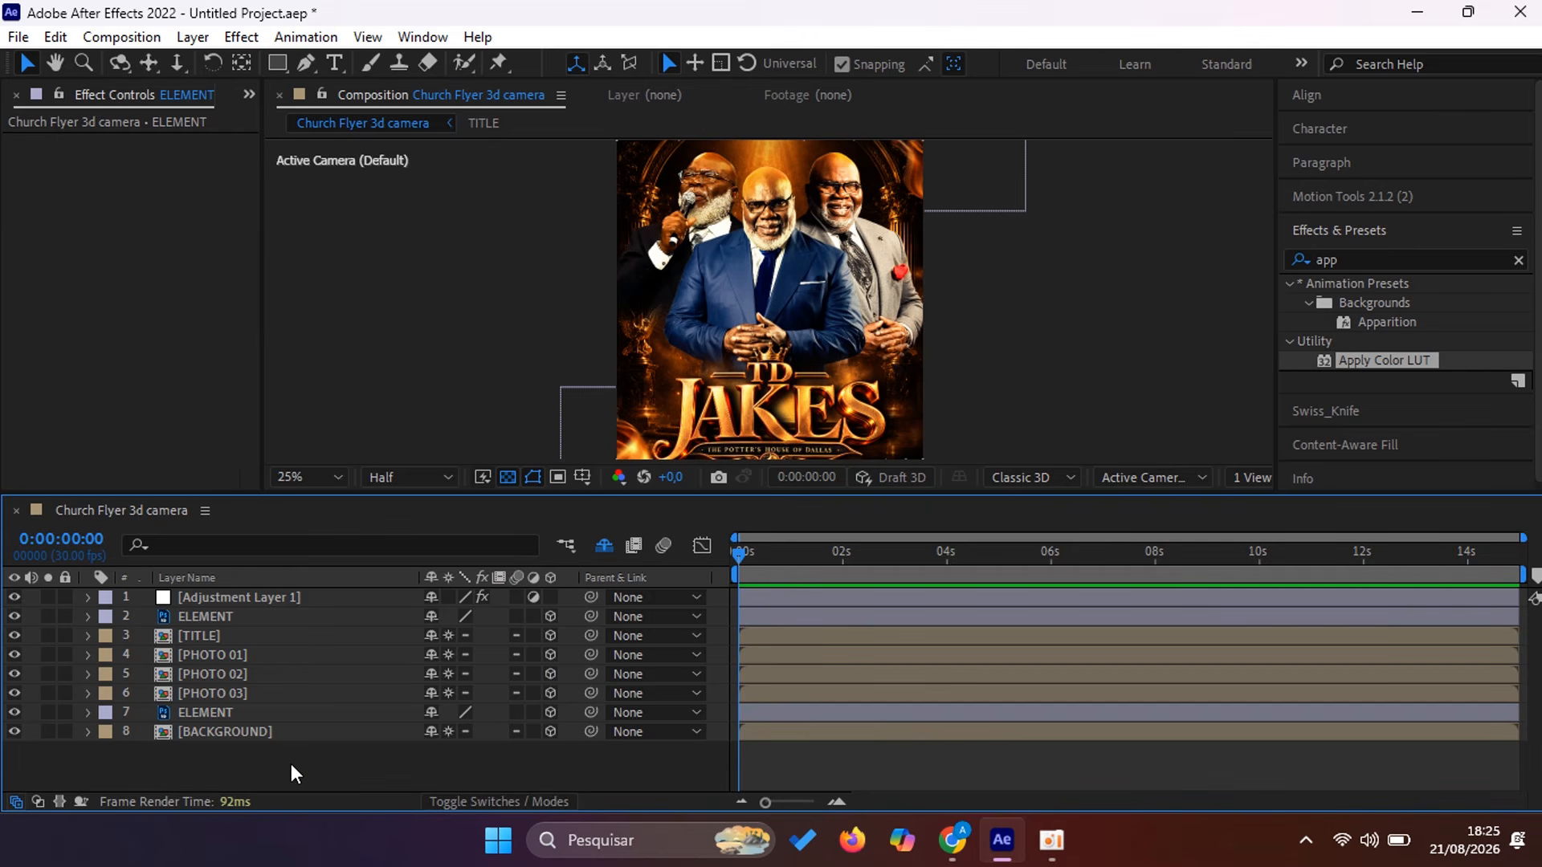
drag(281, 773, 213, 618)
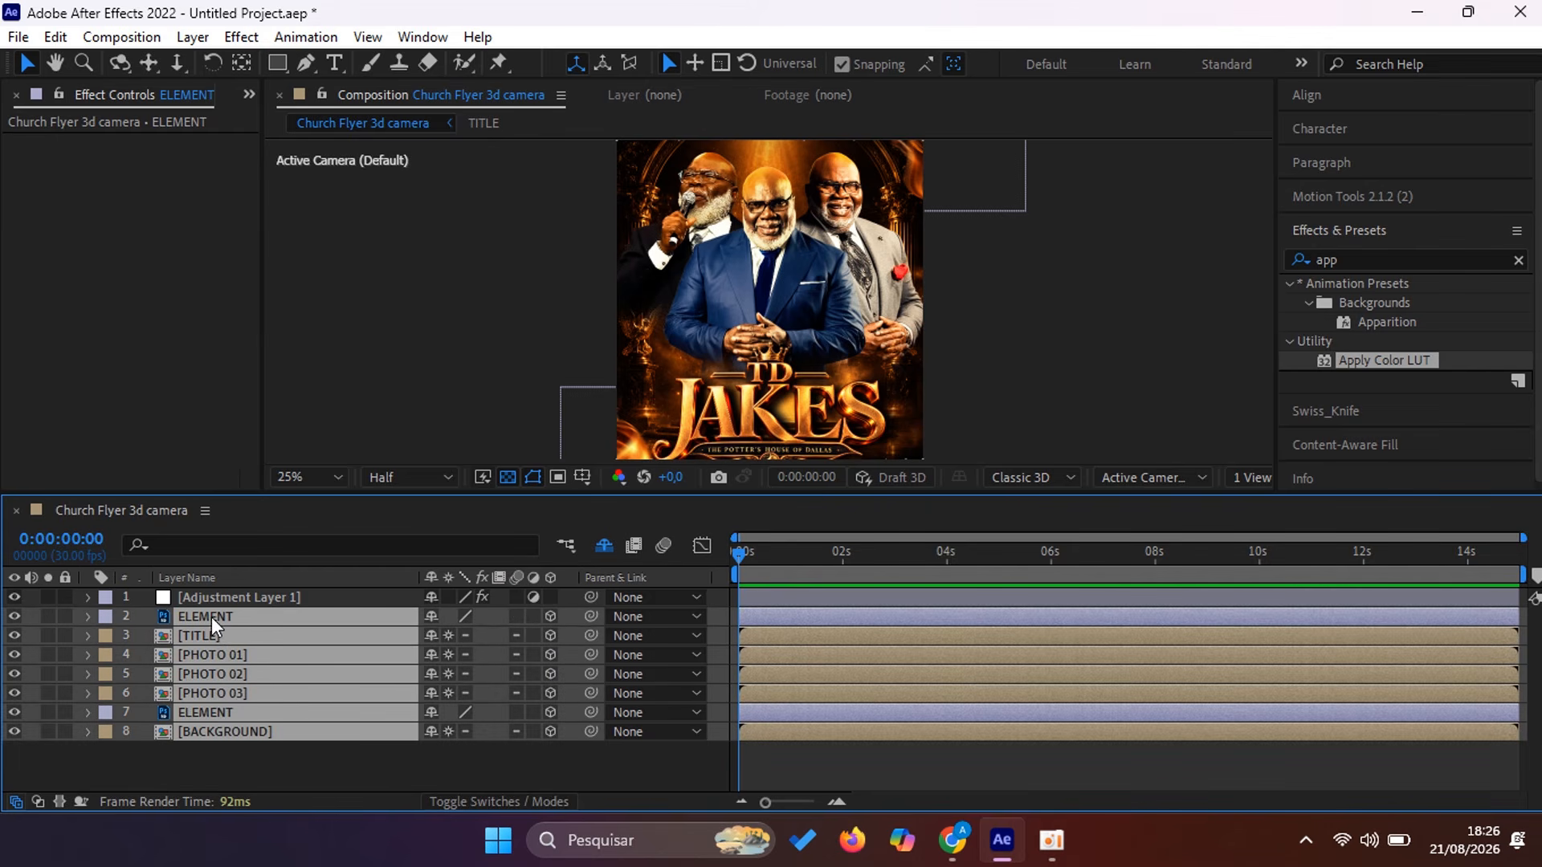
key(comma)
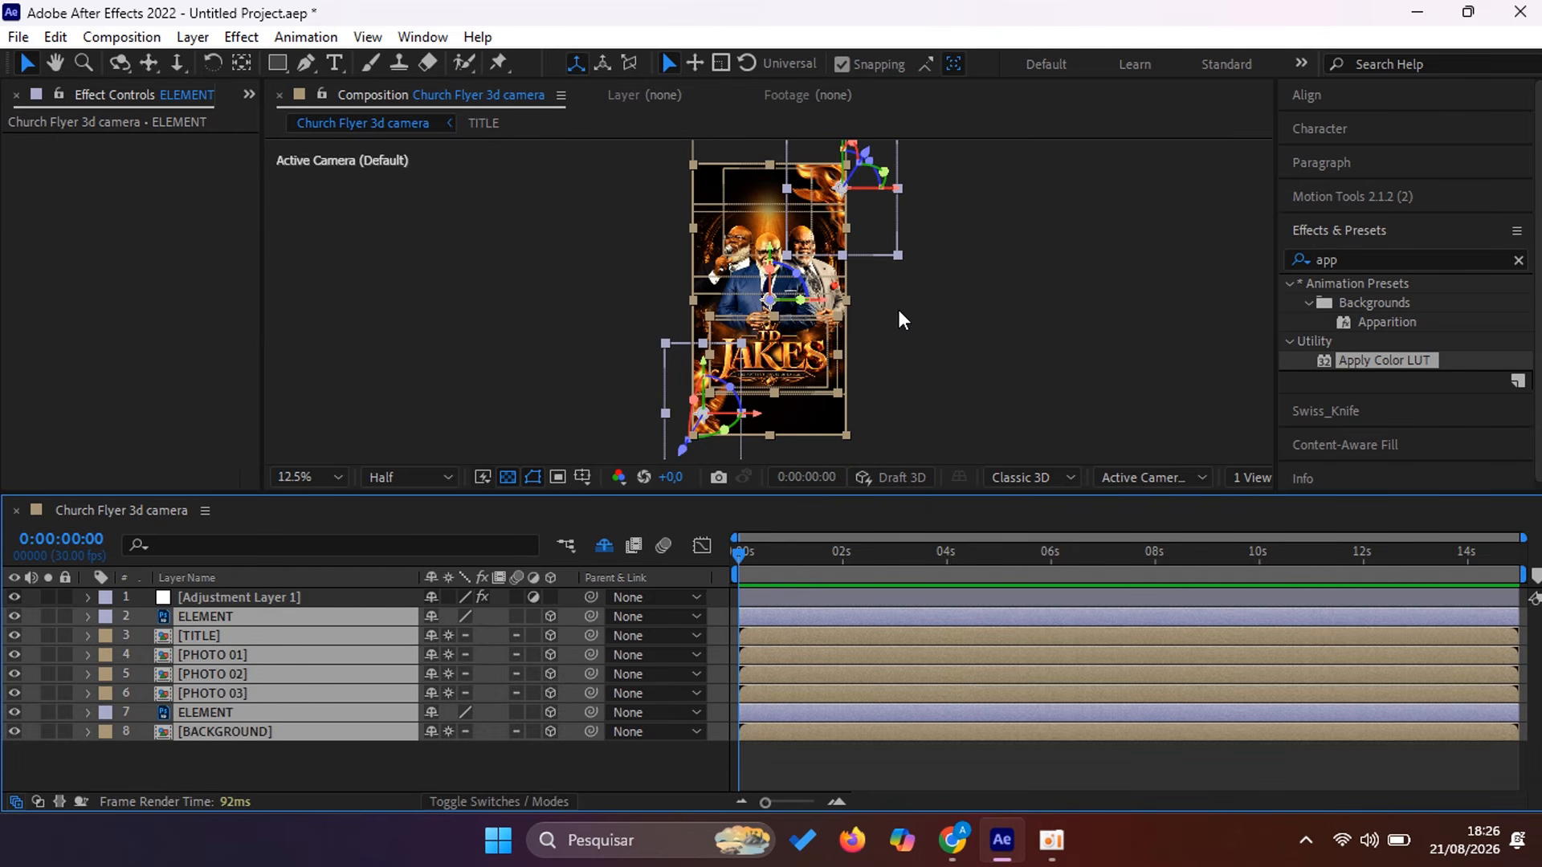
click(1376, 233)
click(438, 38)
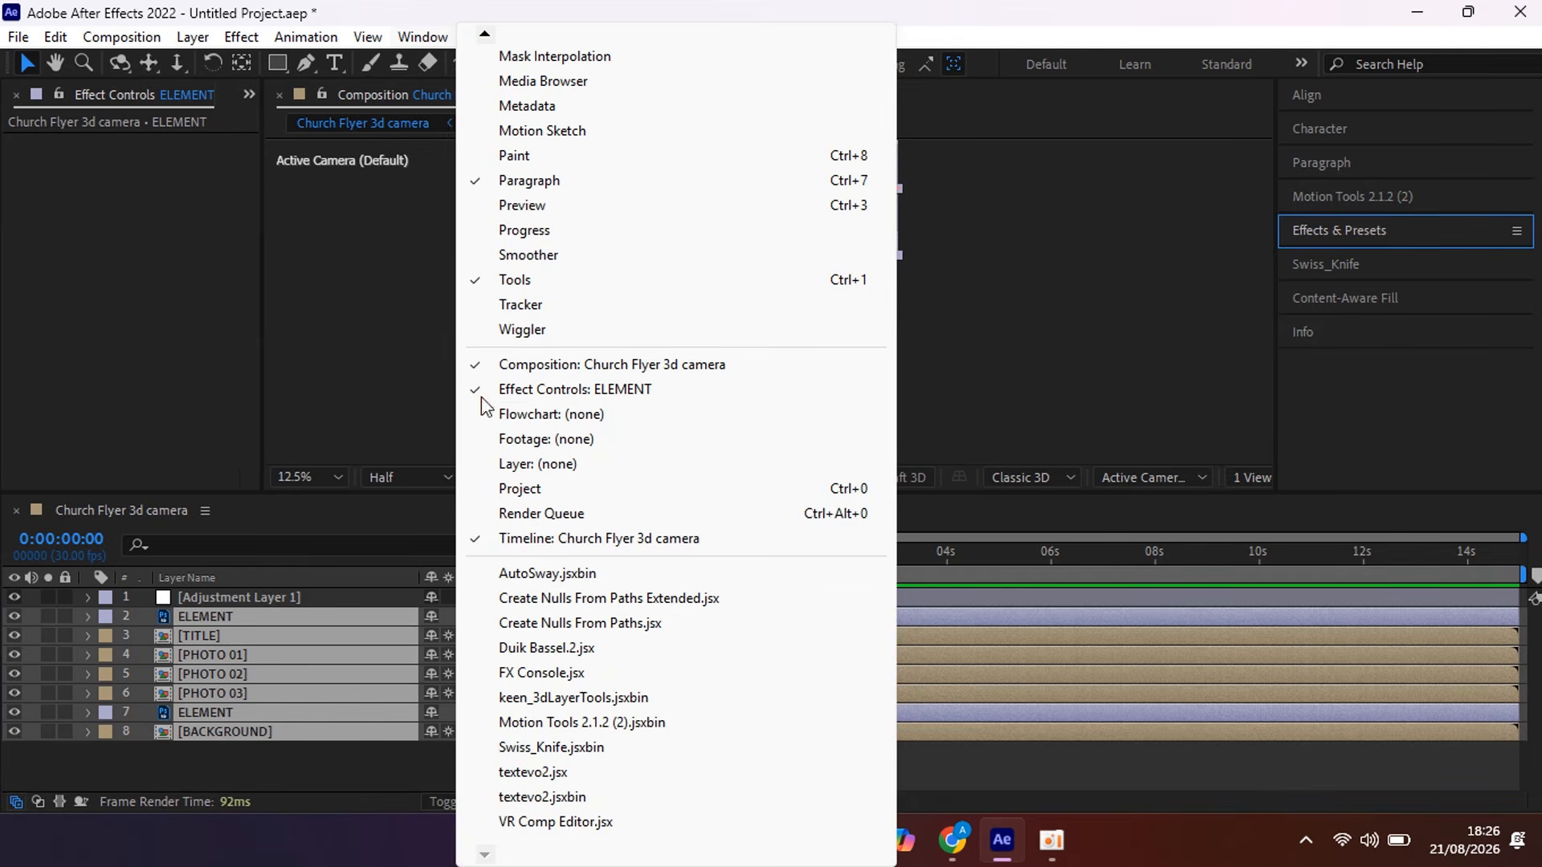
click(553, 747)
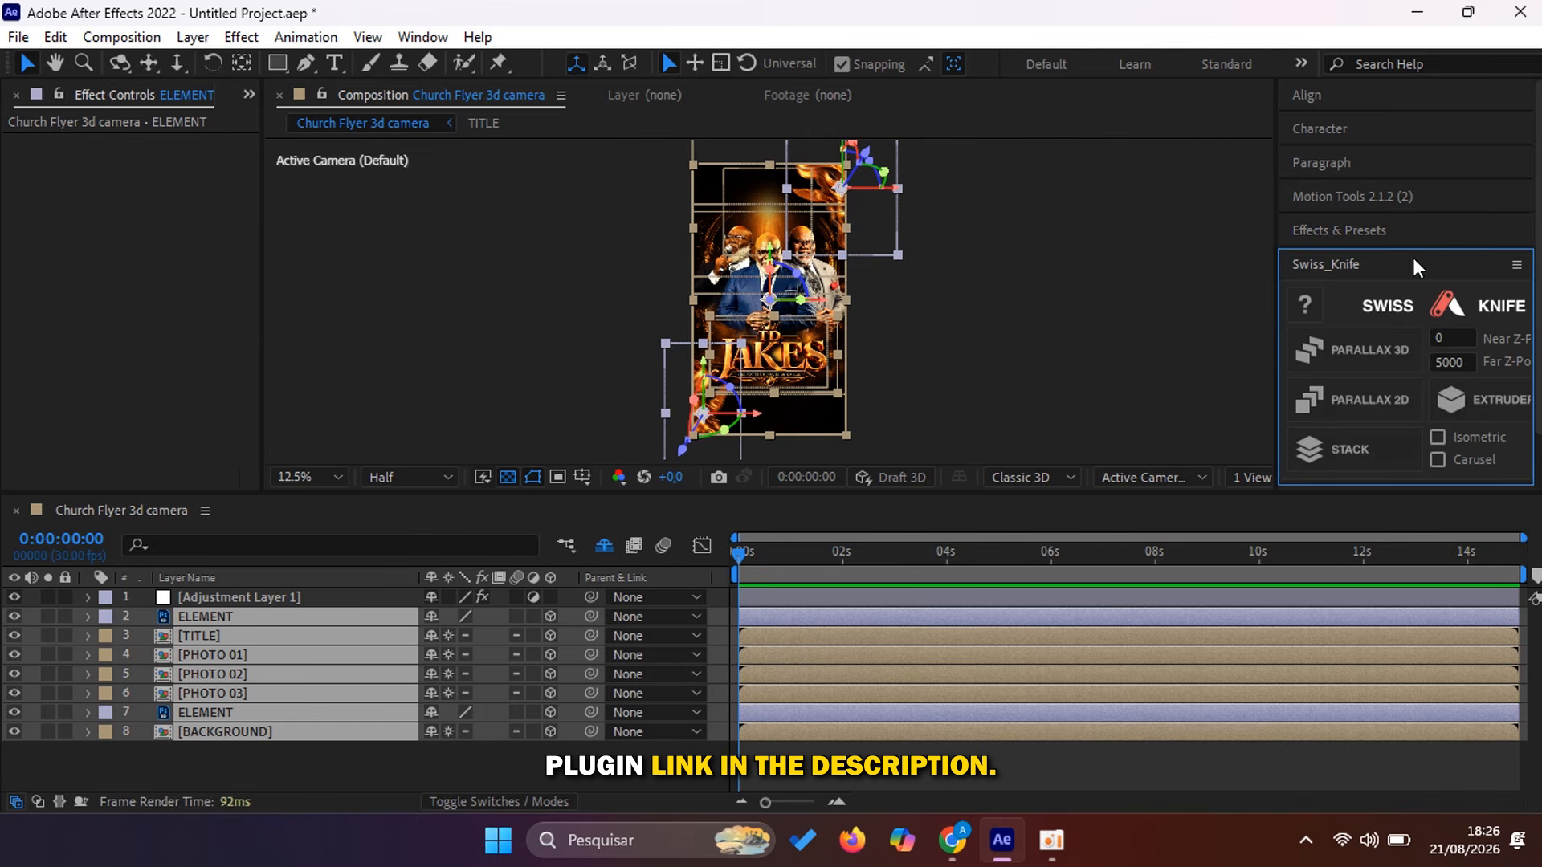
drag(1269, 281, 1167, 281)
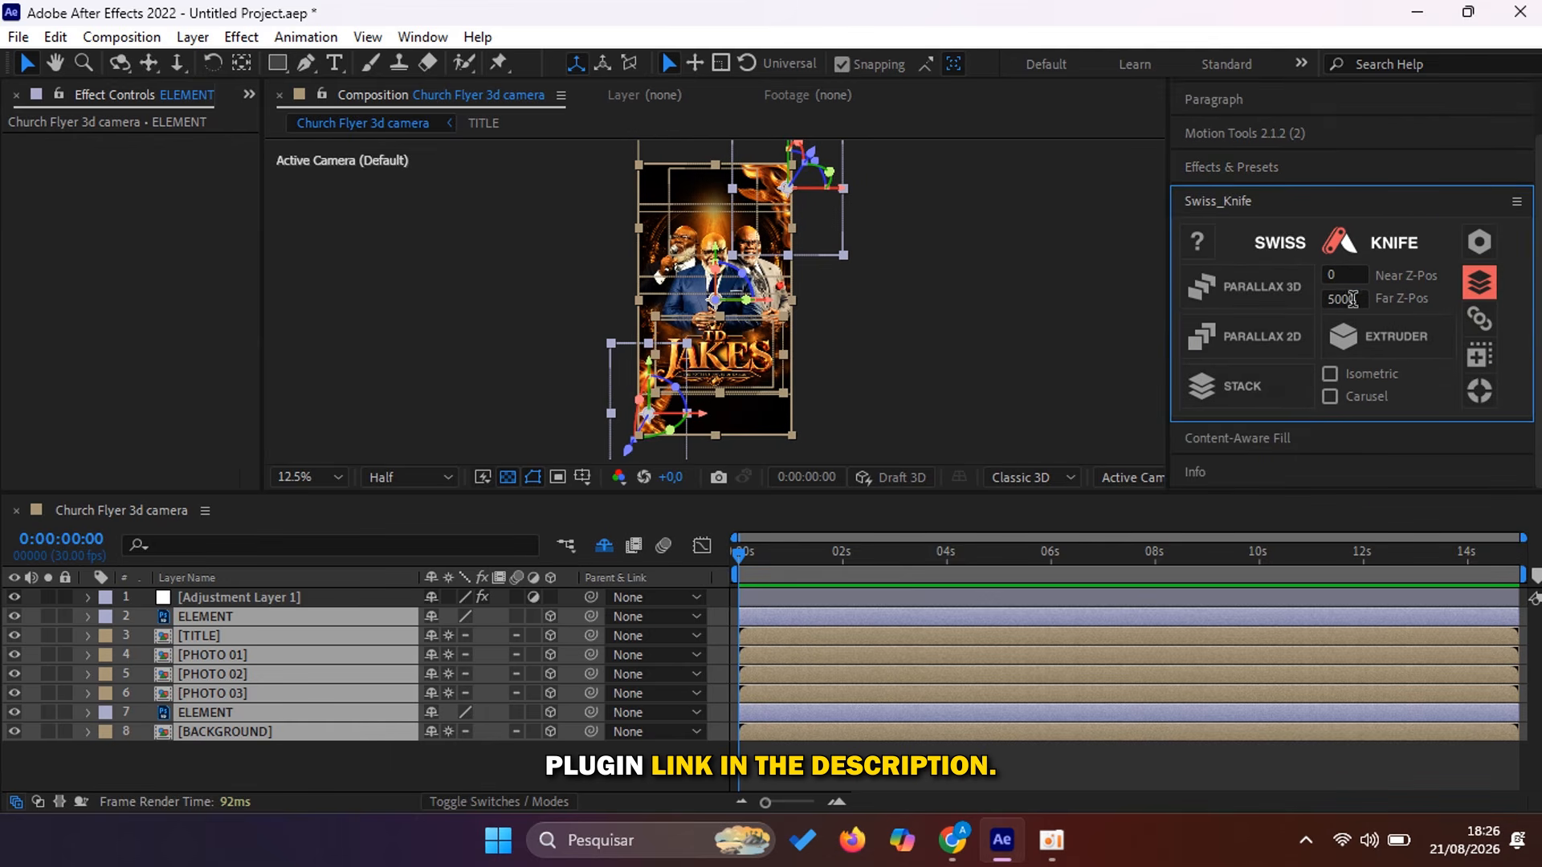
drag(1353, 298, 1315, 305)
click(1452, 292)
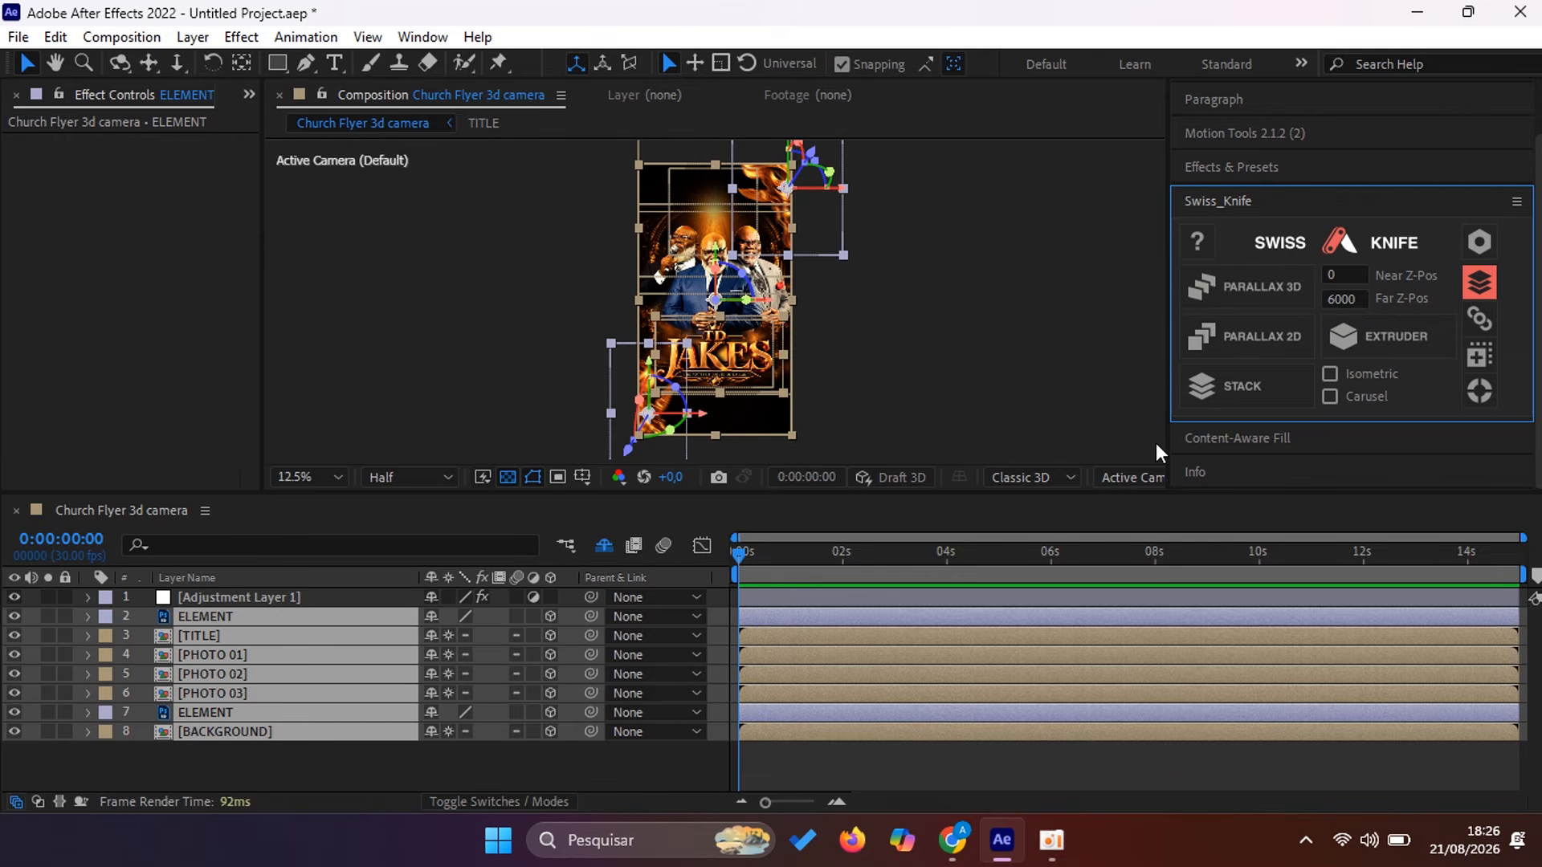
Step: Show the composition in 2 Views and turn off the transparency grid in the Top view
drag(1168, 442, 1291, 428)
click(1248, 477)
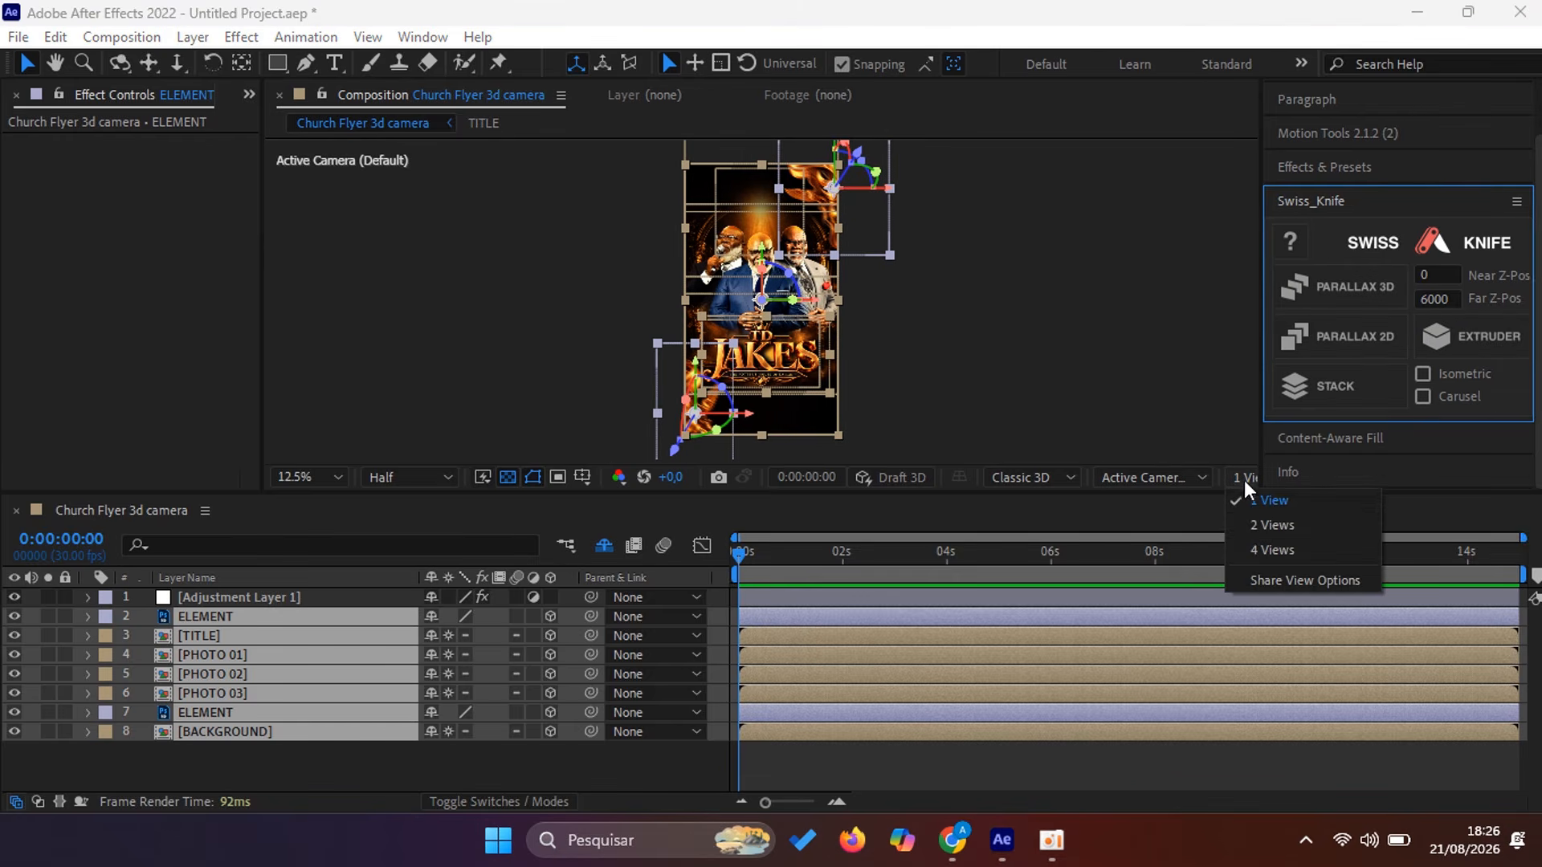
click(1277, 527)
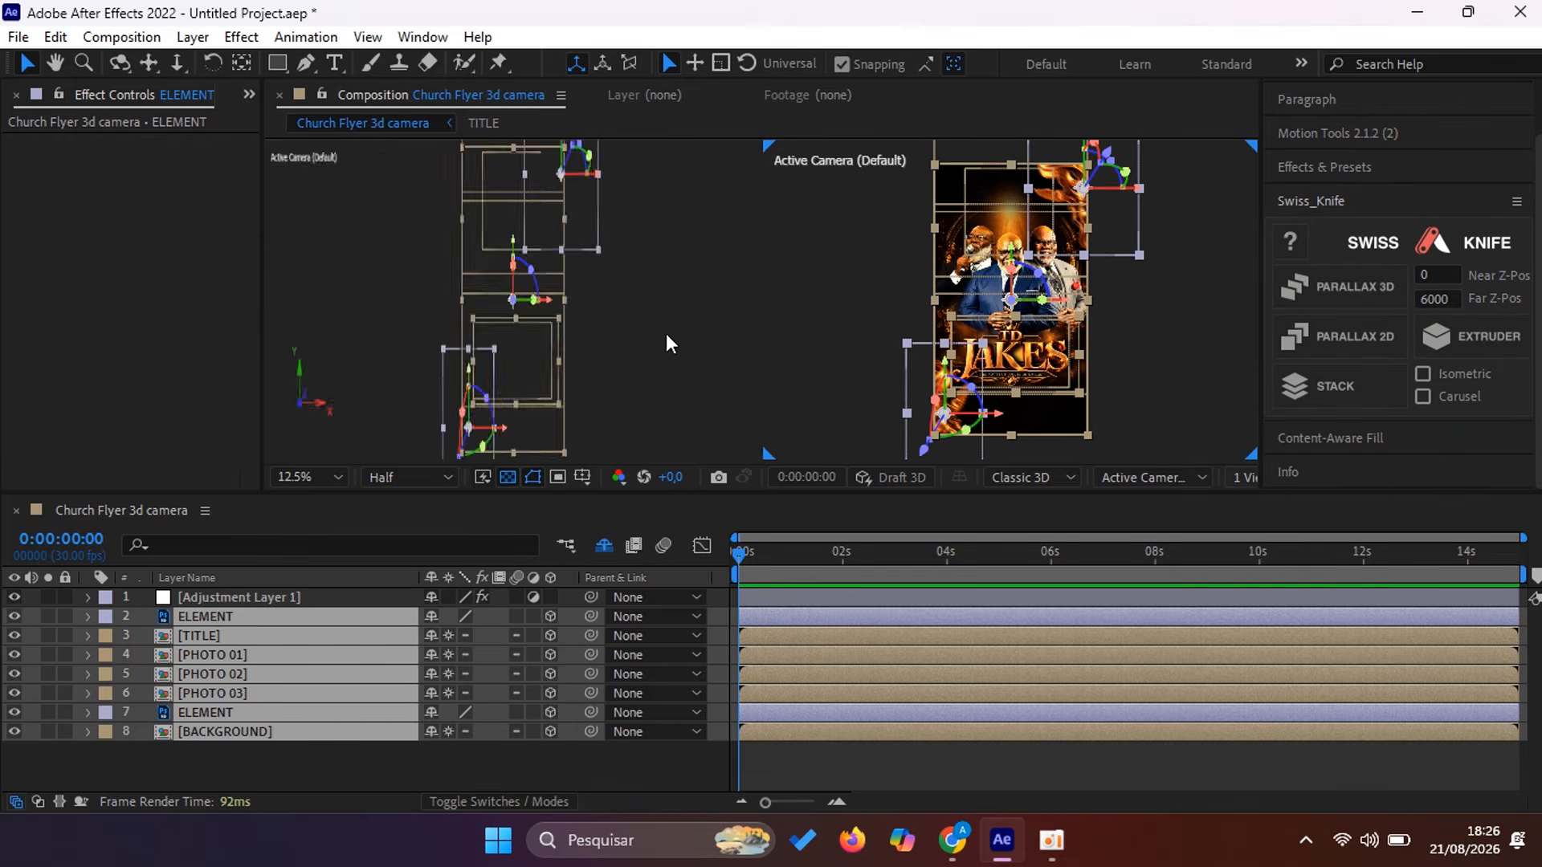
click(653, 243)
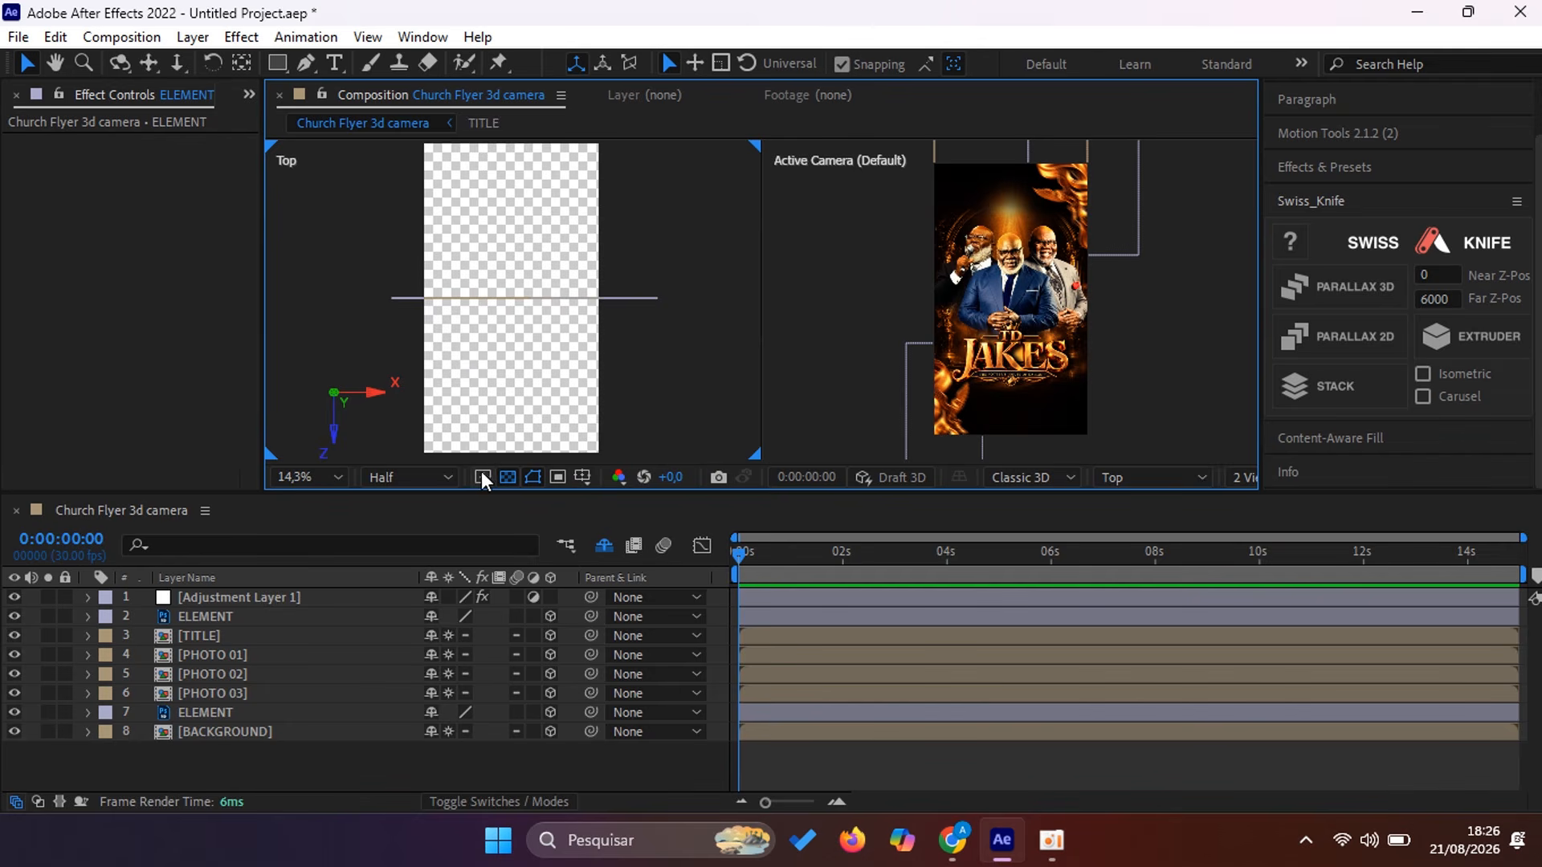
click(508, 477)
Step: Try moving the TITLE layer along its Z axis in the Top view, and undo the move
click(488, 297)
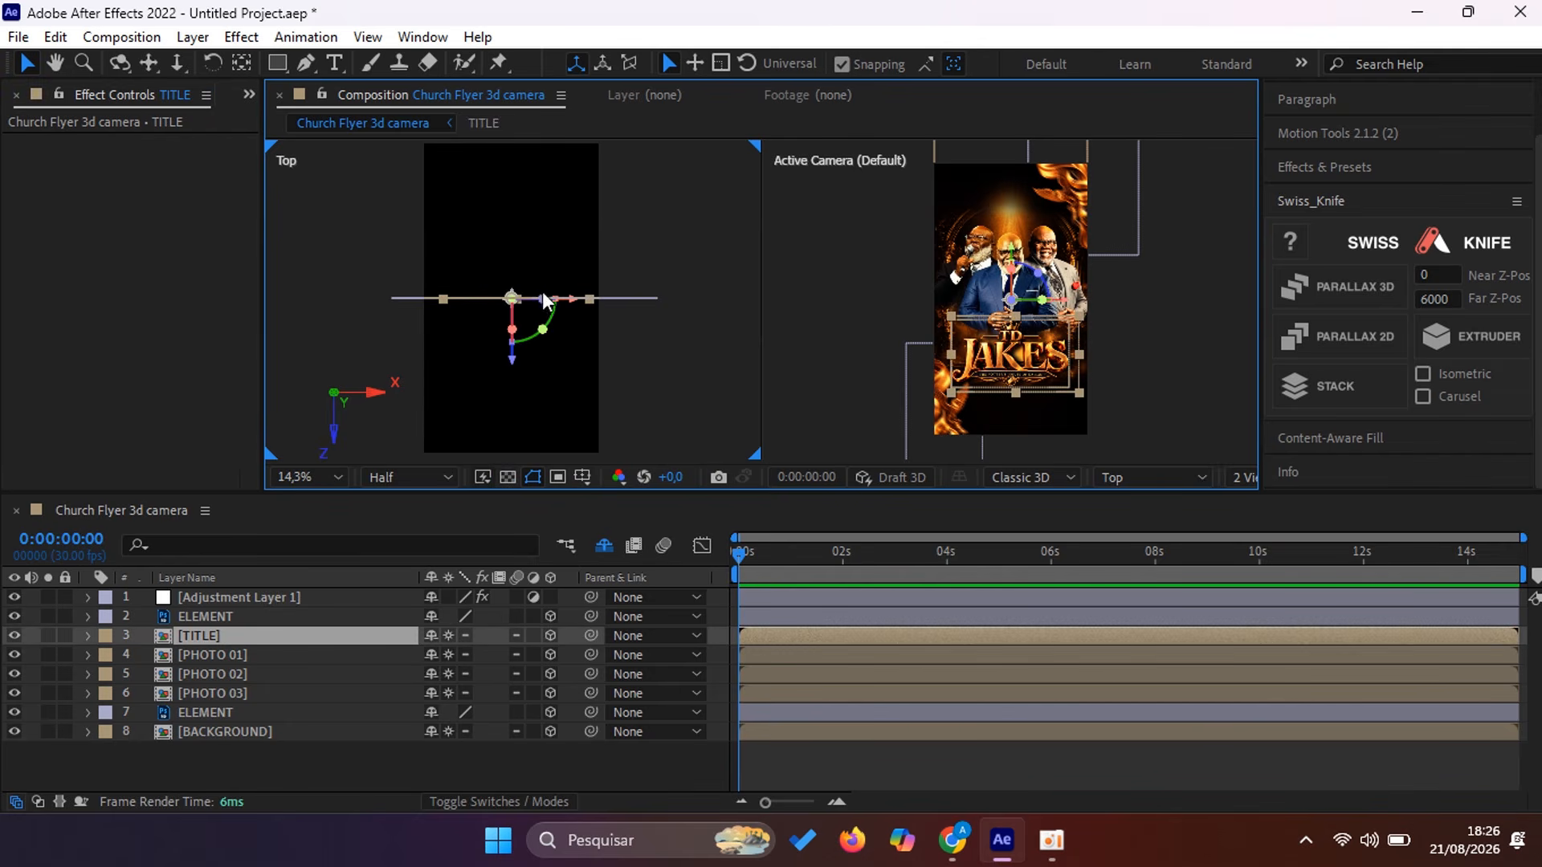
drag(515, 362, 516, 275)
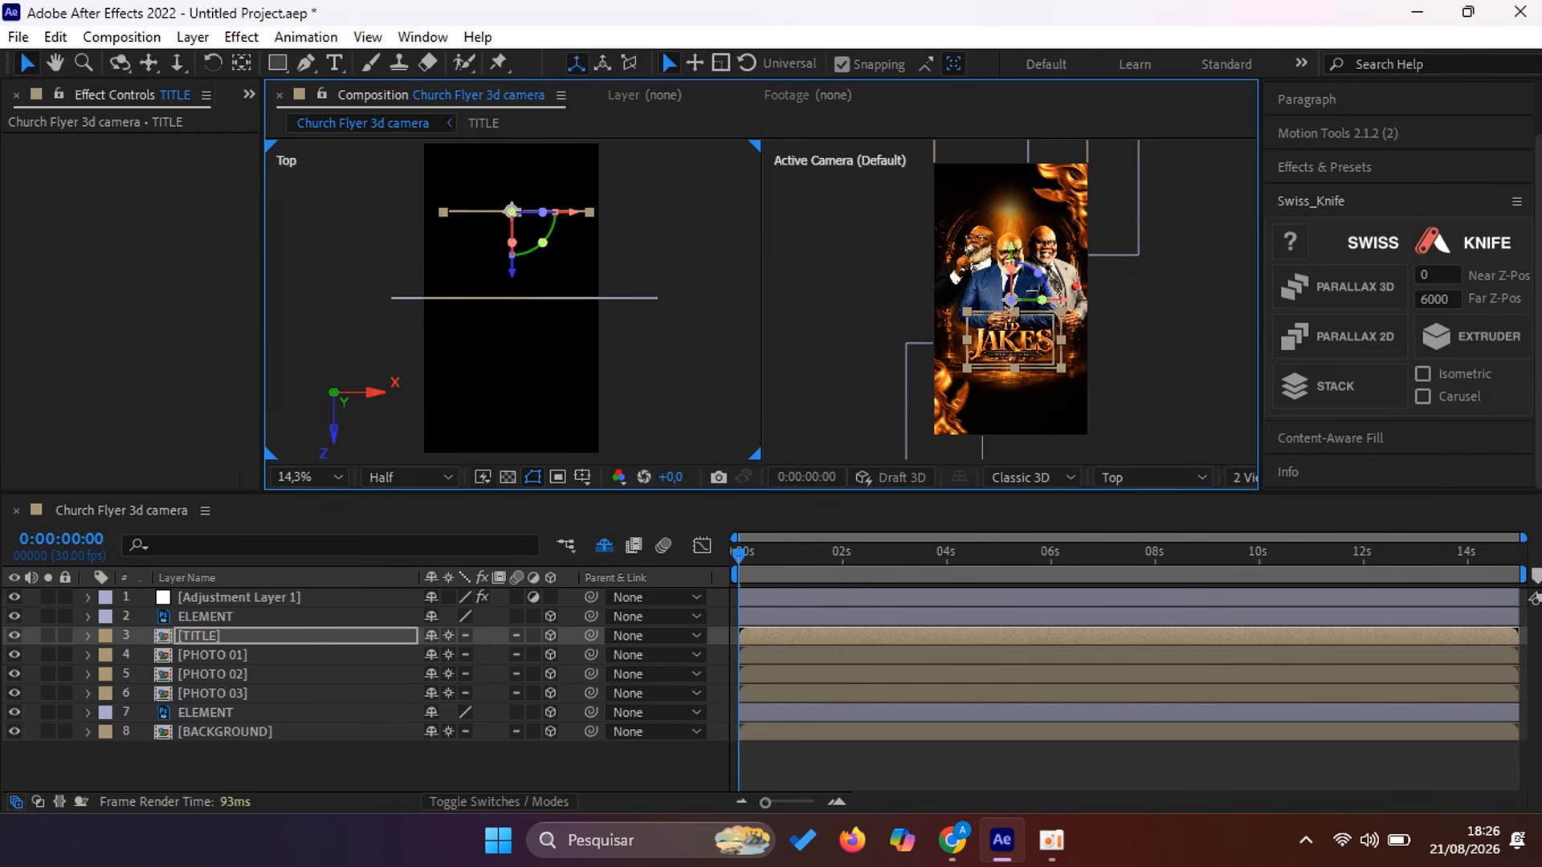
click(562, 300)
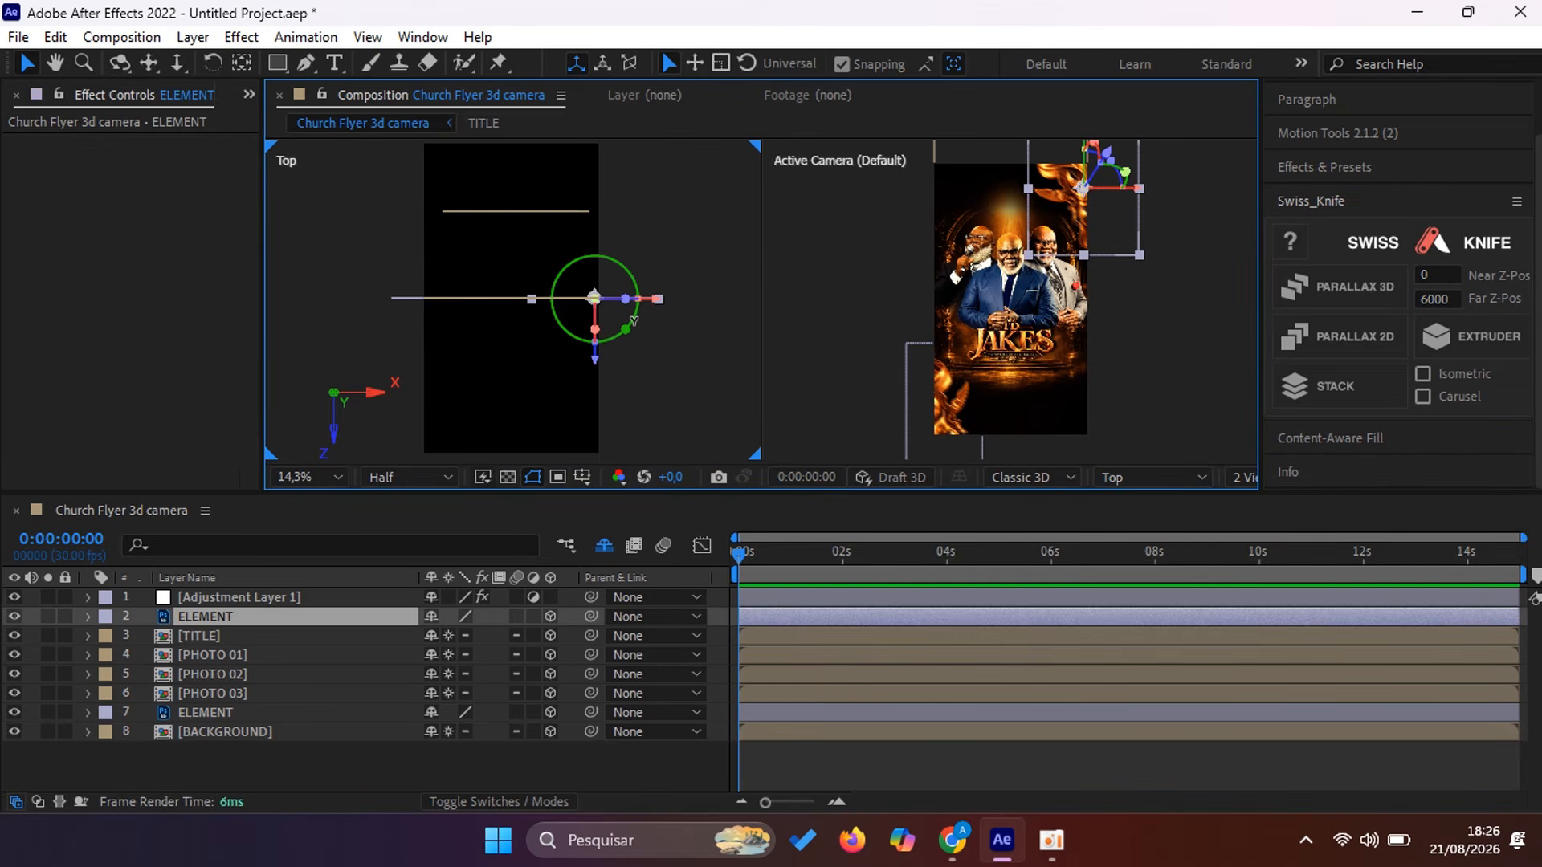
key(ctrl+z)
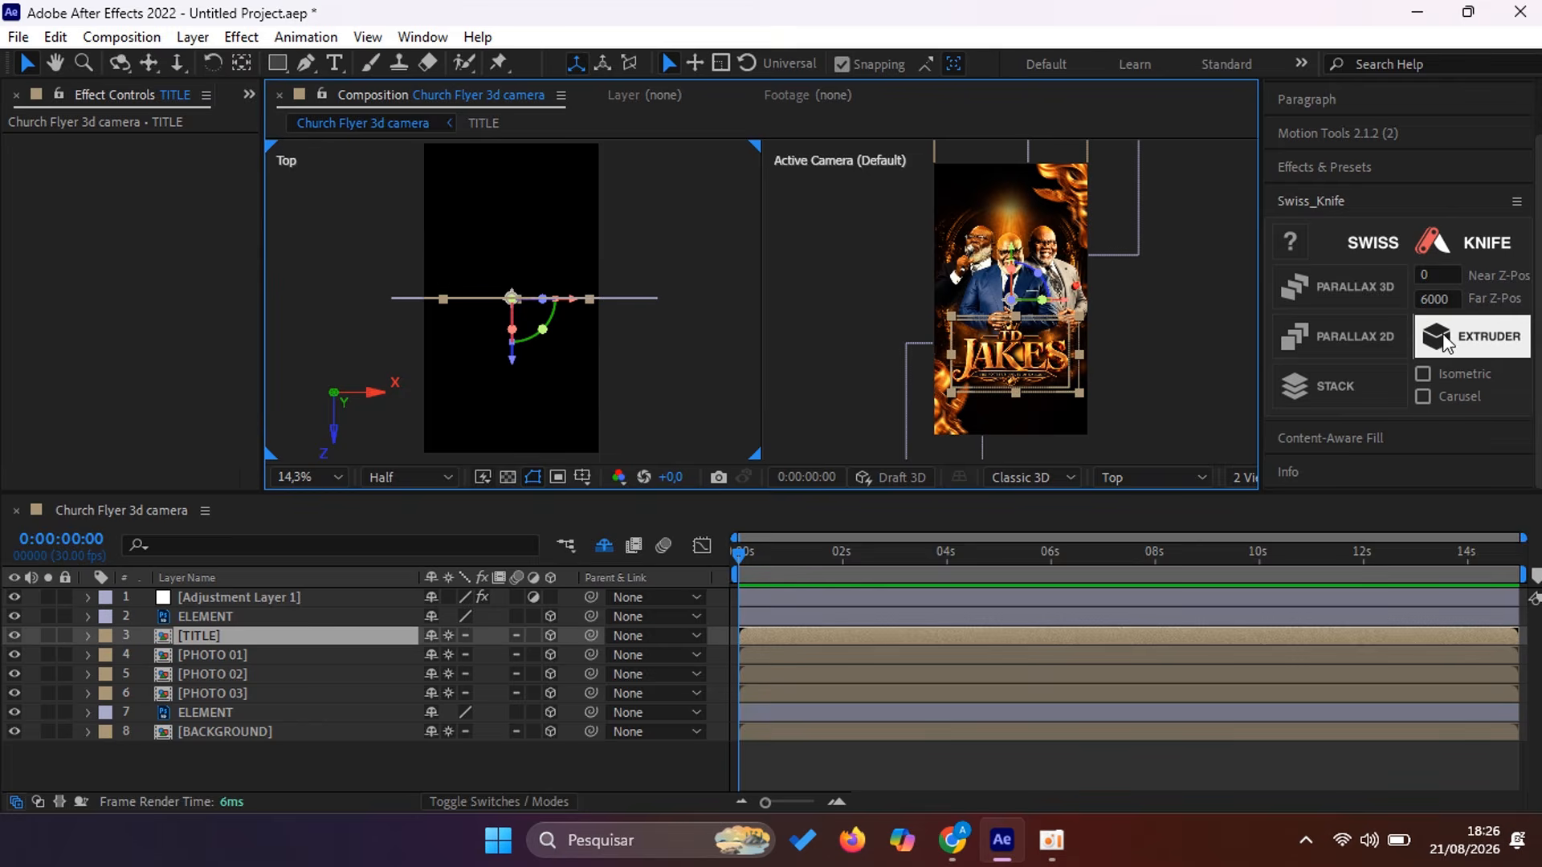
Step: Deselect the layers and return the composition viewer to 1 View
click(280, 767)
click(1243, 477)
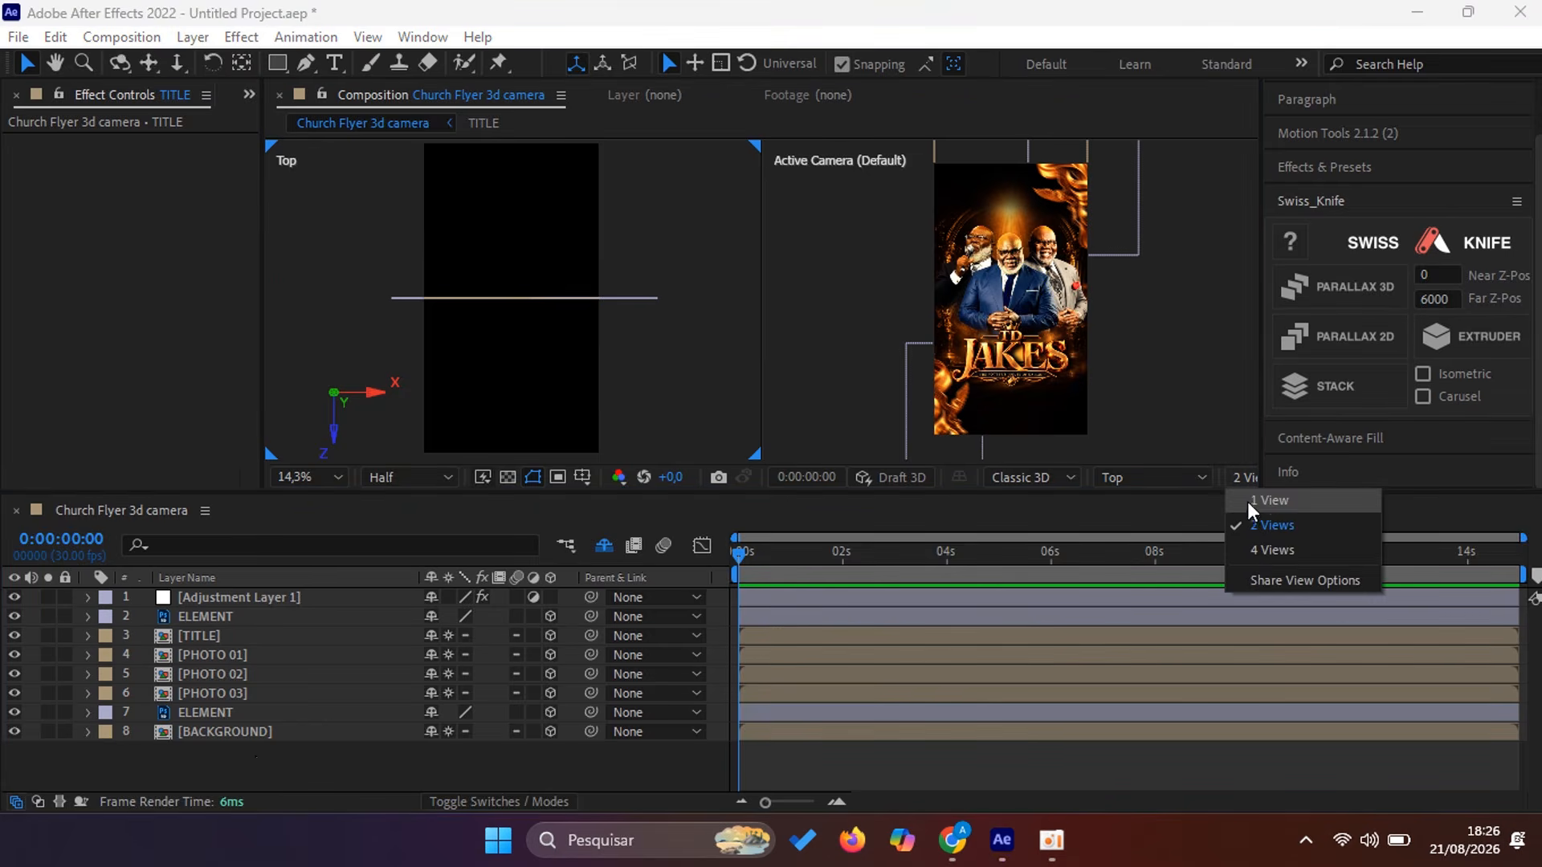
click(1252, 504)
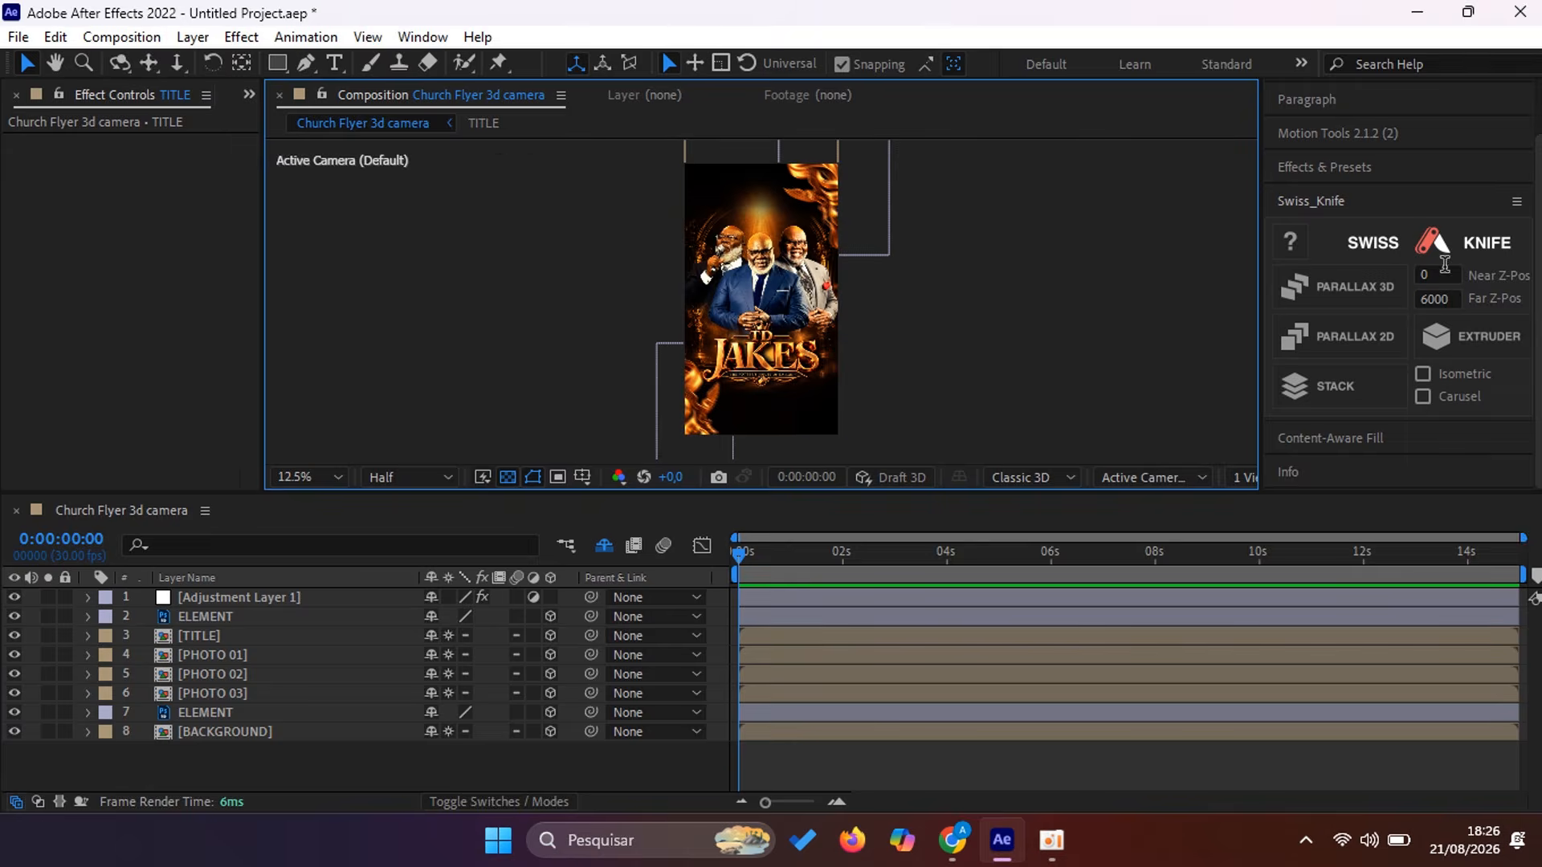
Step: Distribute all layers except the adjustment layer equally in depth by index with Swiss_Knife's Parallax 3D
click(1442, 301)
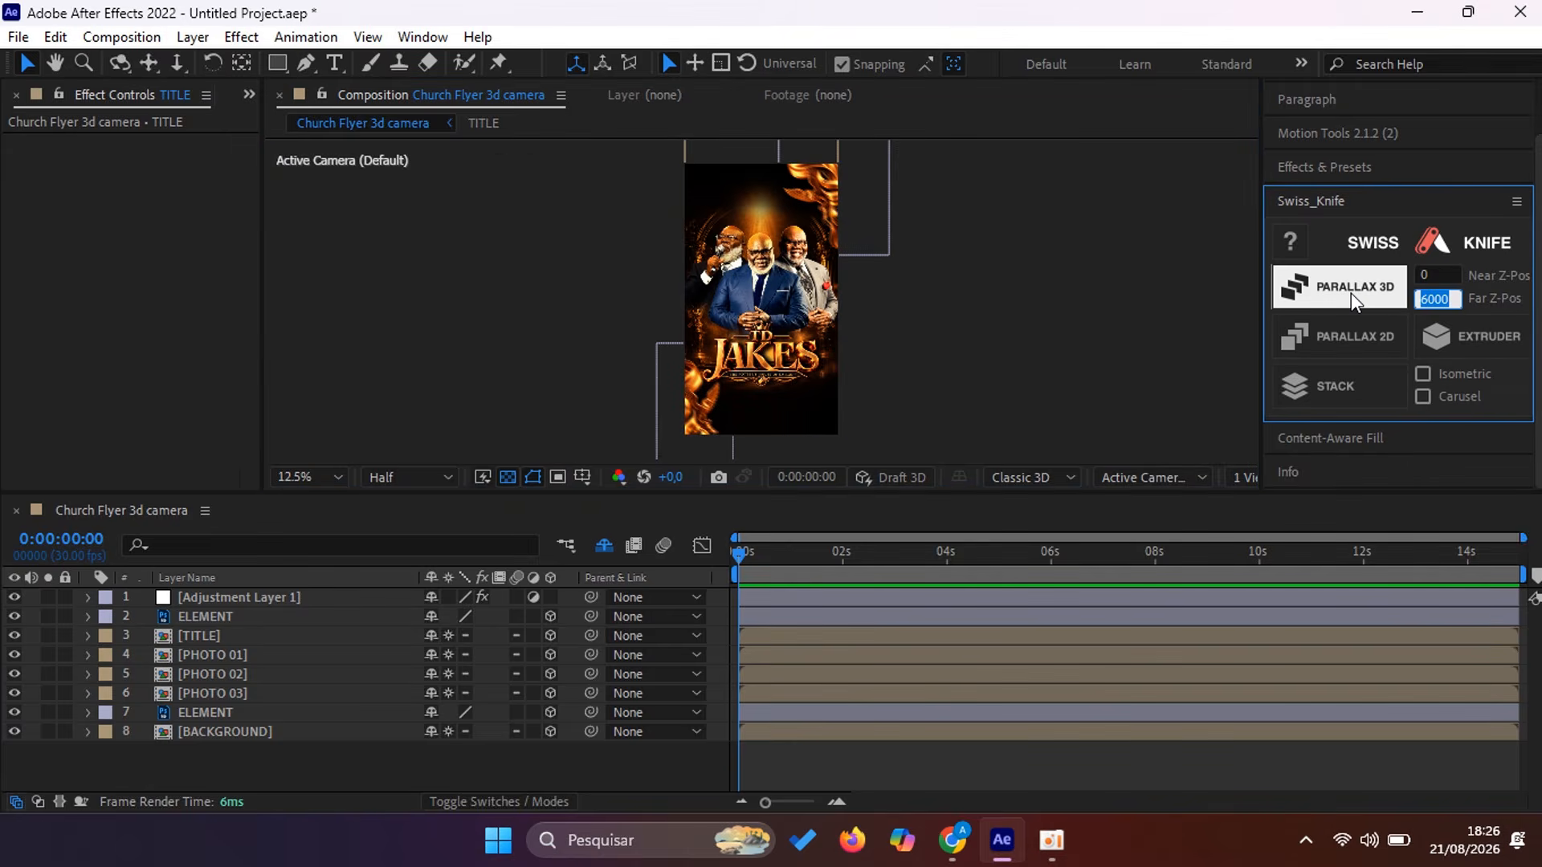
click(1461, 209)
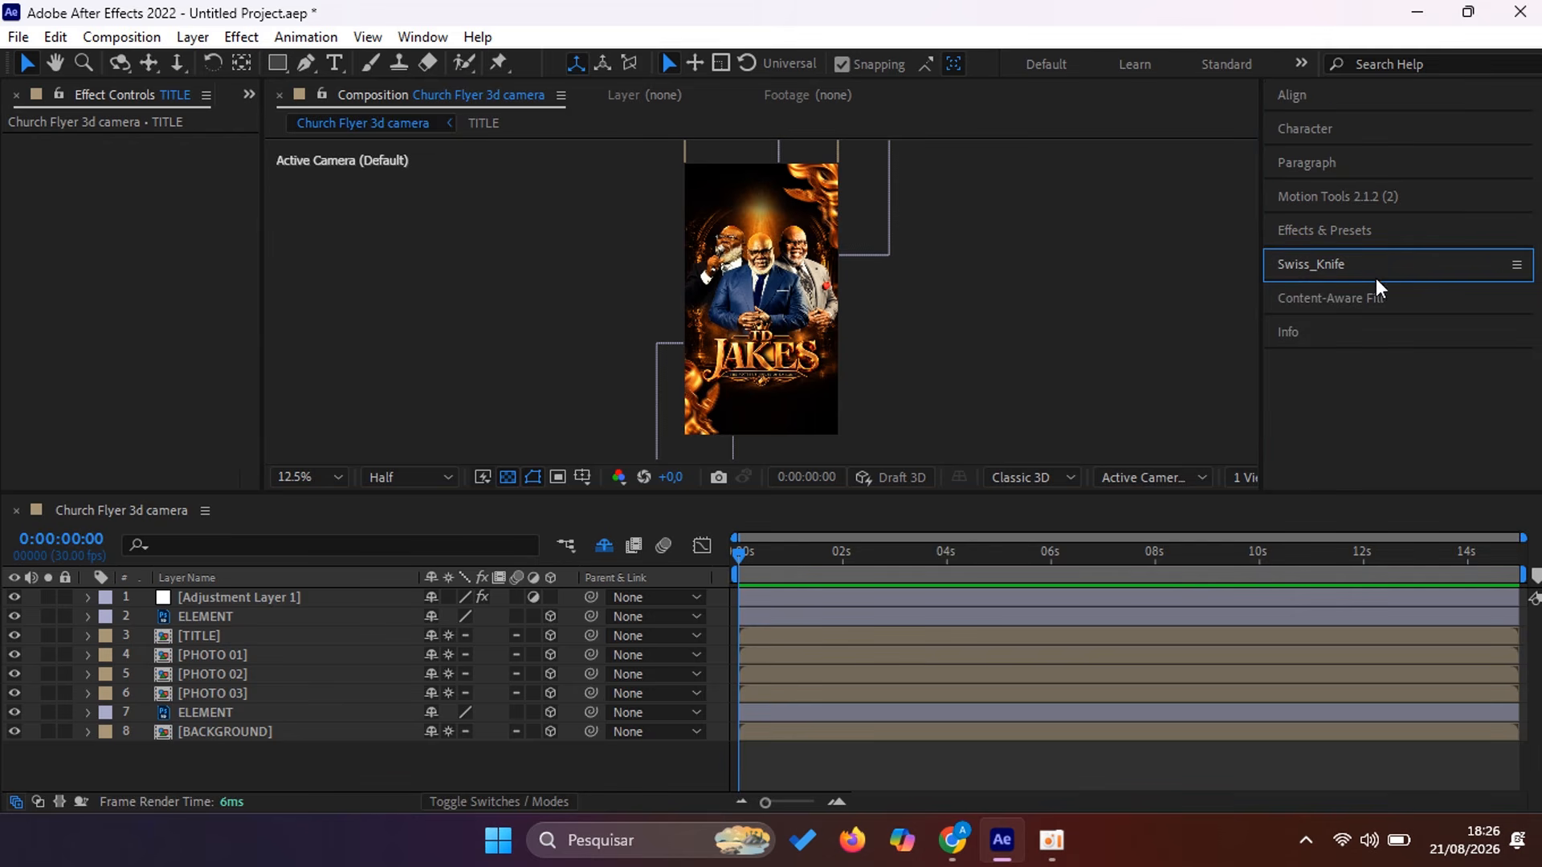
click(1366, 275)
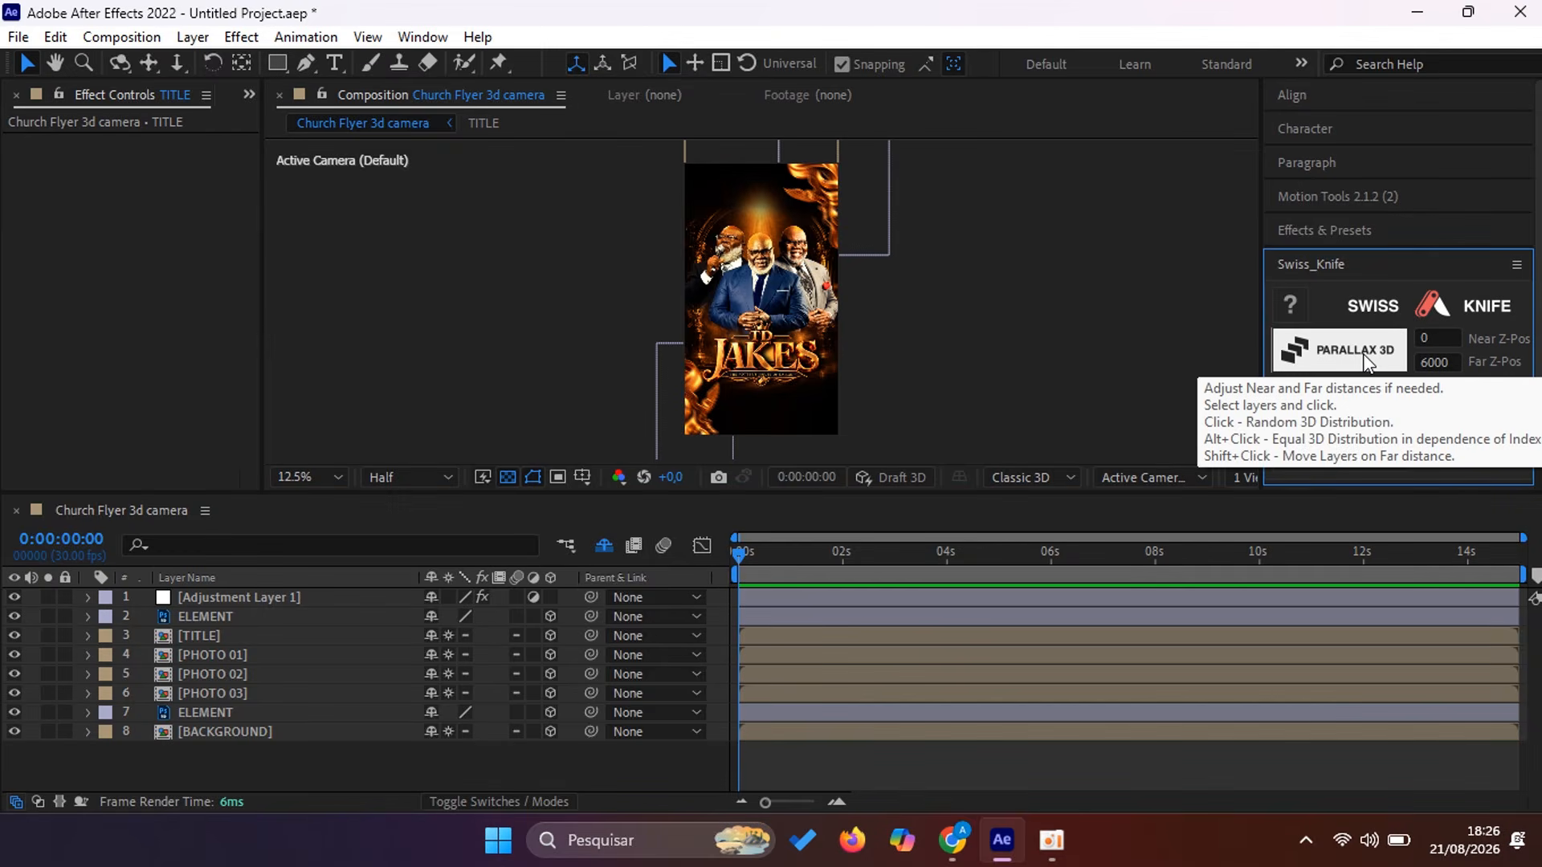
drag(385, 759, 233, 614)
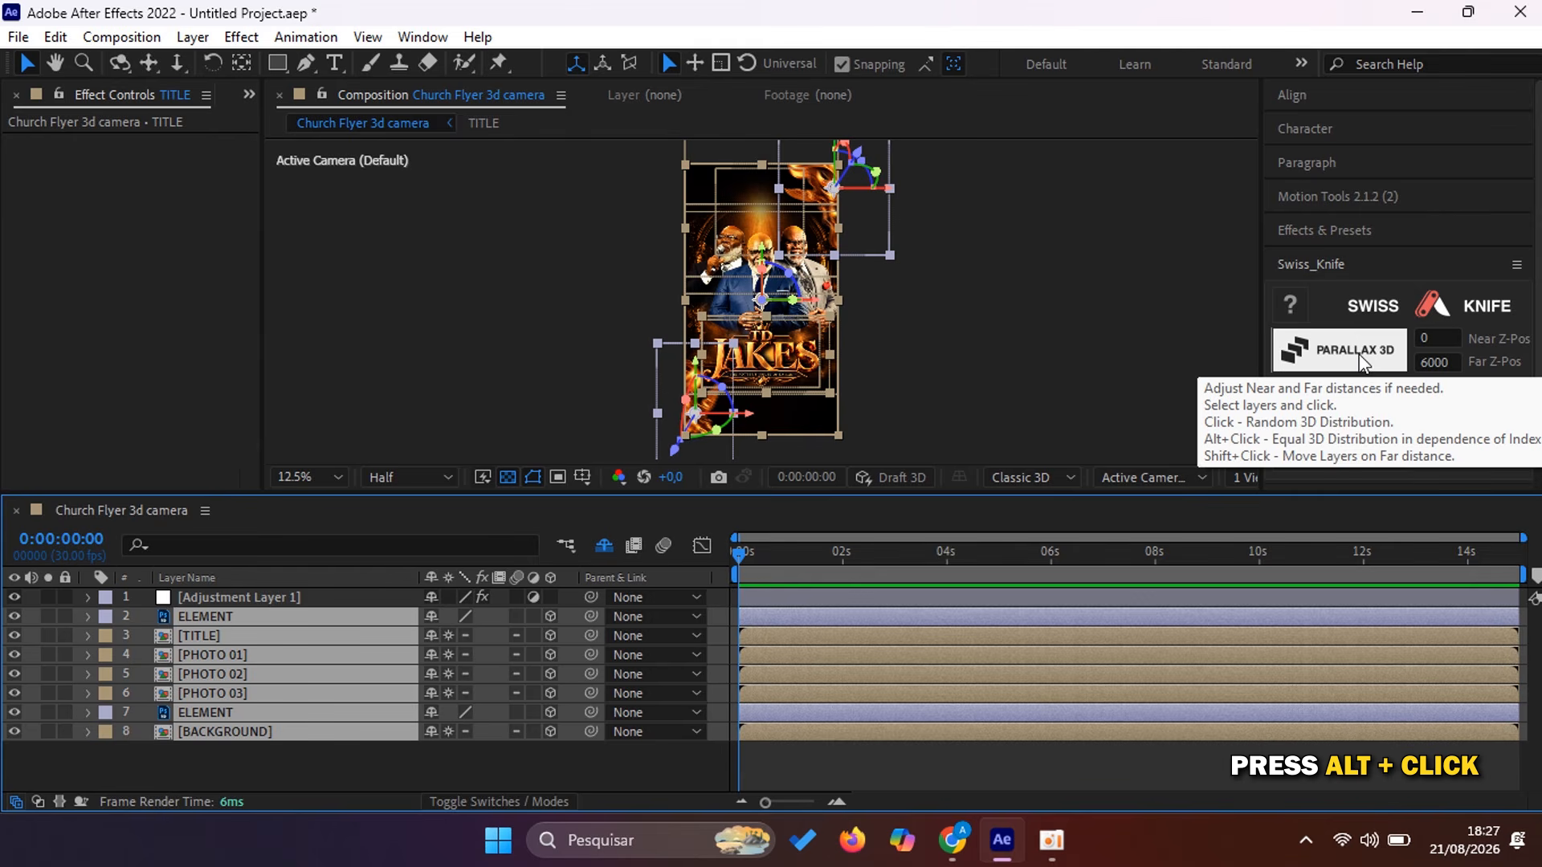
alt+click(1362, 357)
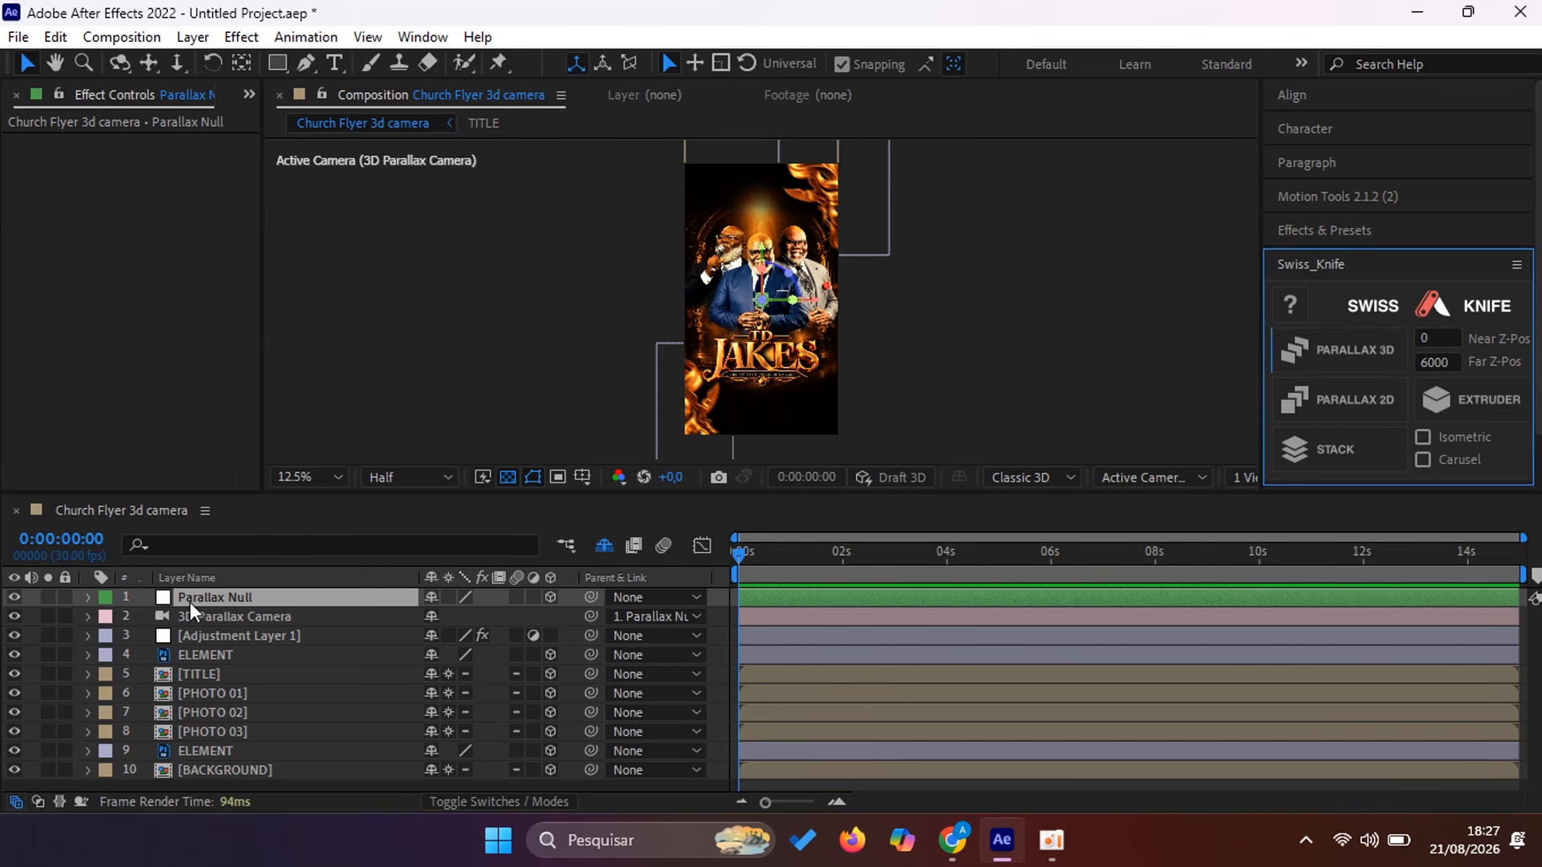
Step: Reveal the Parallax Null layer's Transform properties and select its Position
click(88, 597)
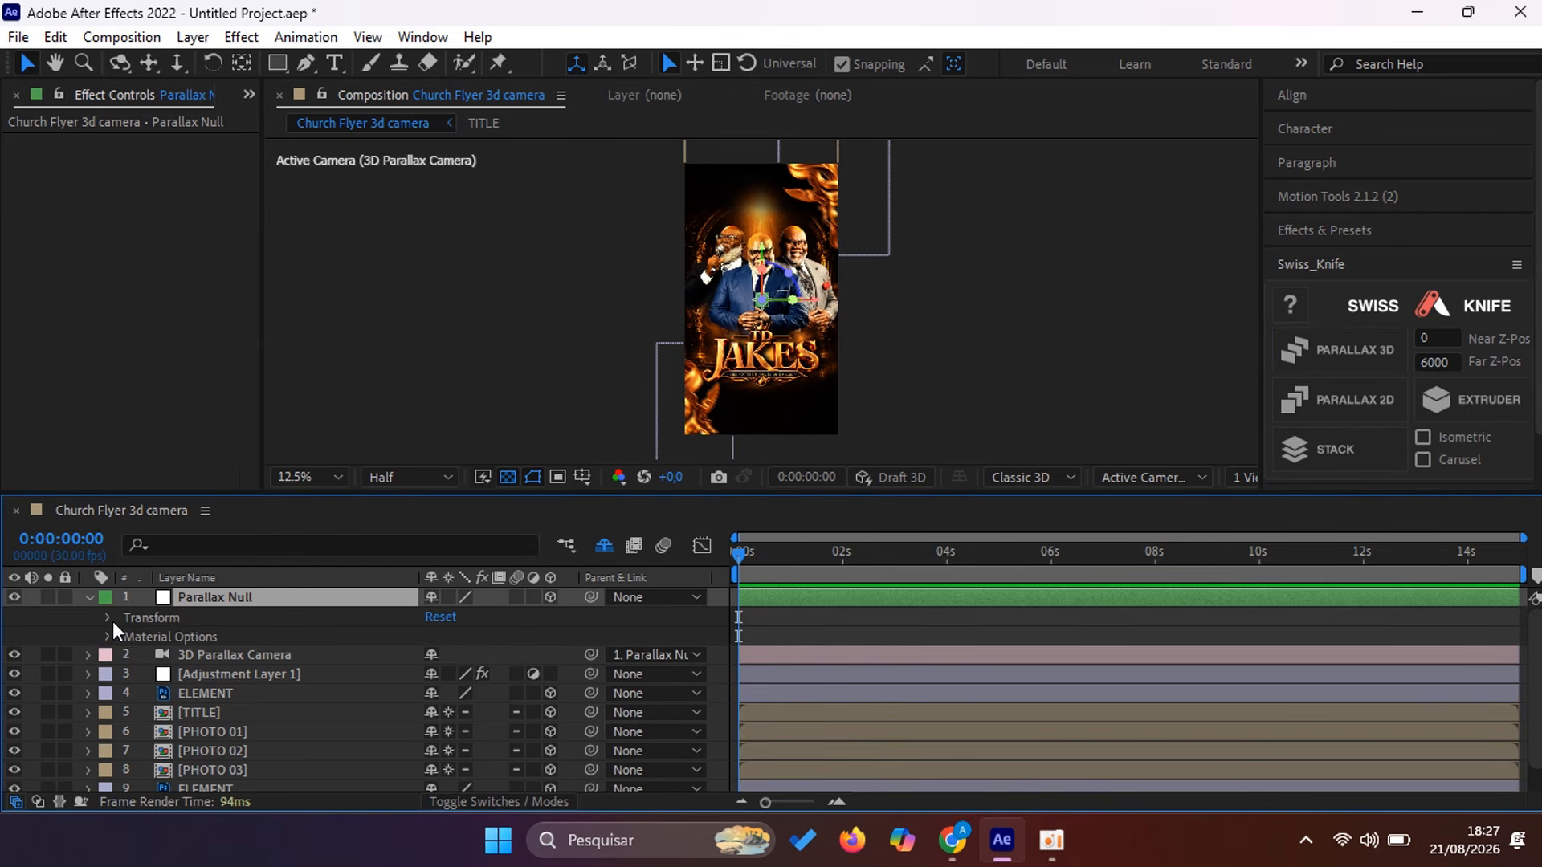
click(107, 616)
click(210, 655)
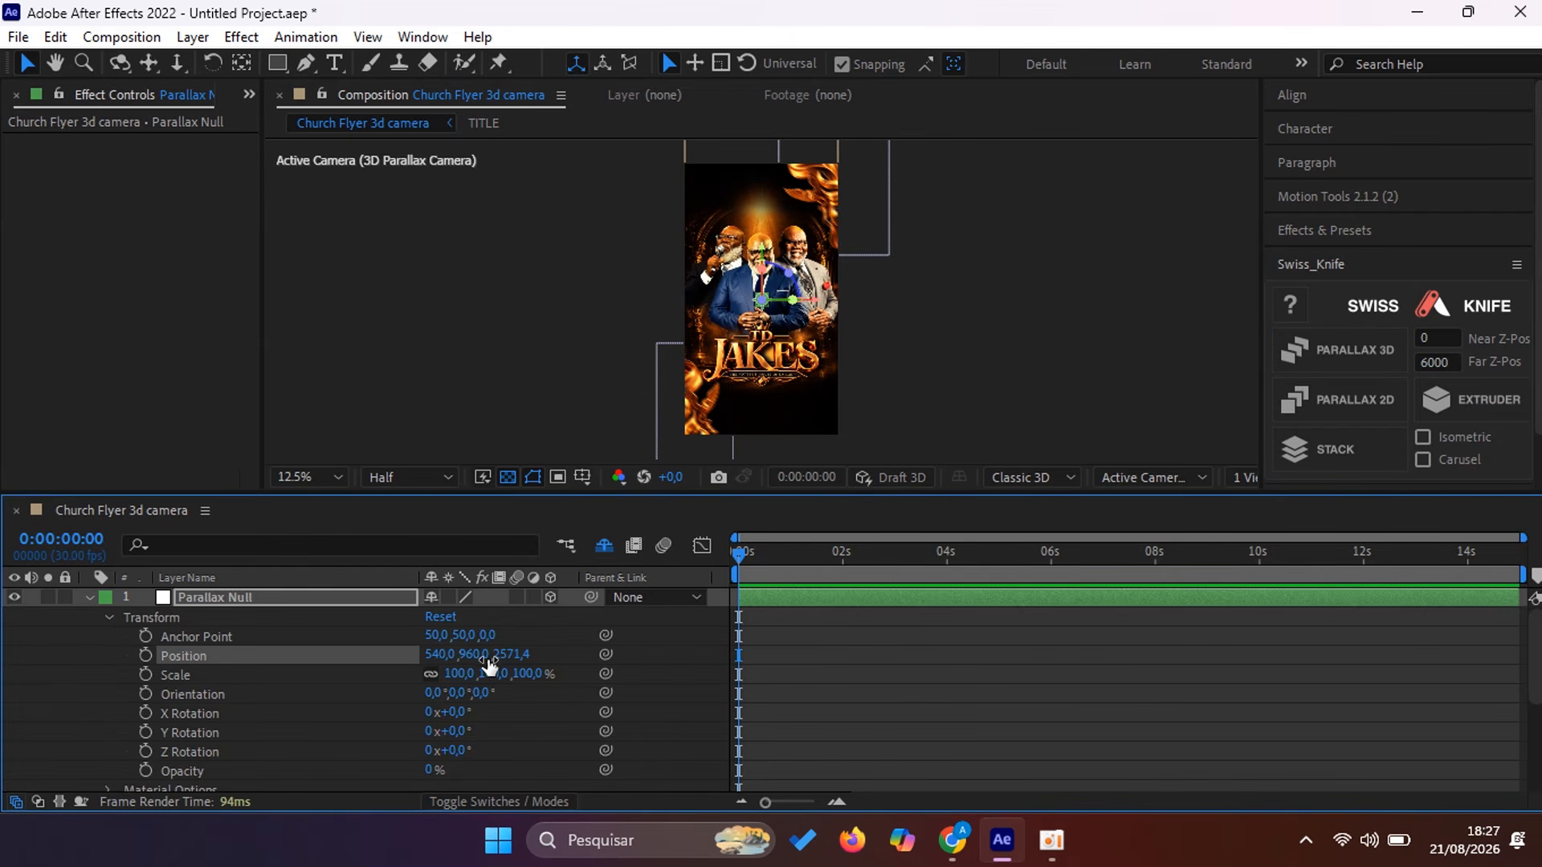
Step: Try out the camera move by pushing the Parallax Null's Z position past 4196,4 and changing its Y position to 705
drag(522, 657, 1001, 610)
drag(1001, 610, 1286, 594)
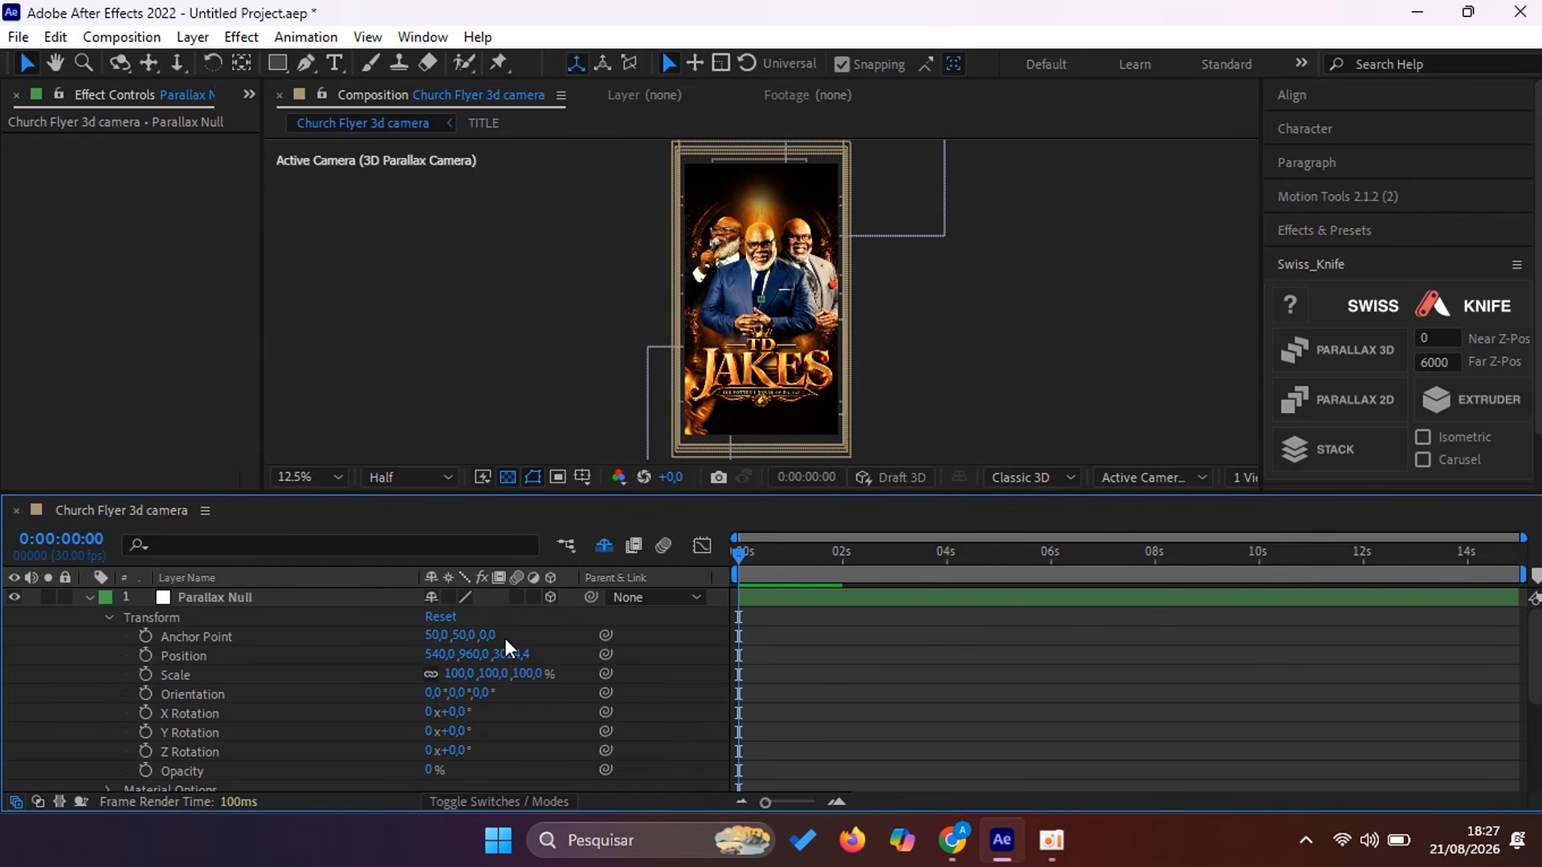
drag(516, 653, 1217, 637)
drag(518, 665, 1060, 600)
drag(474, 653, 277, 552)
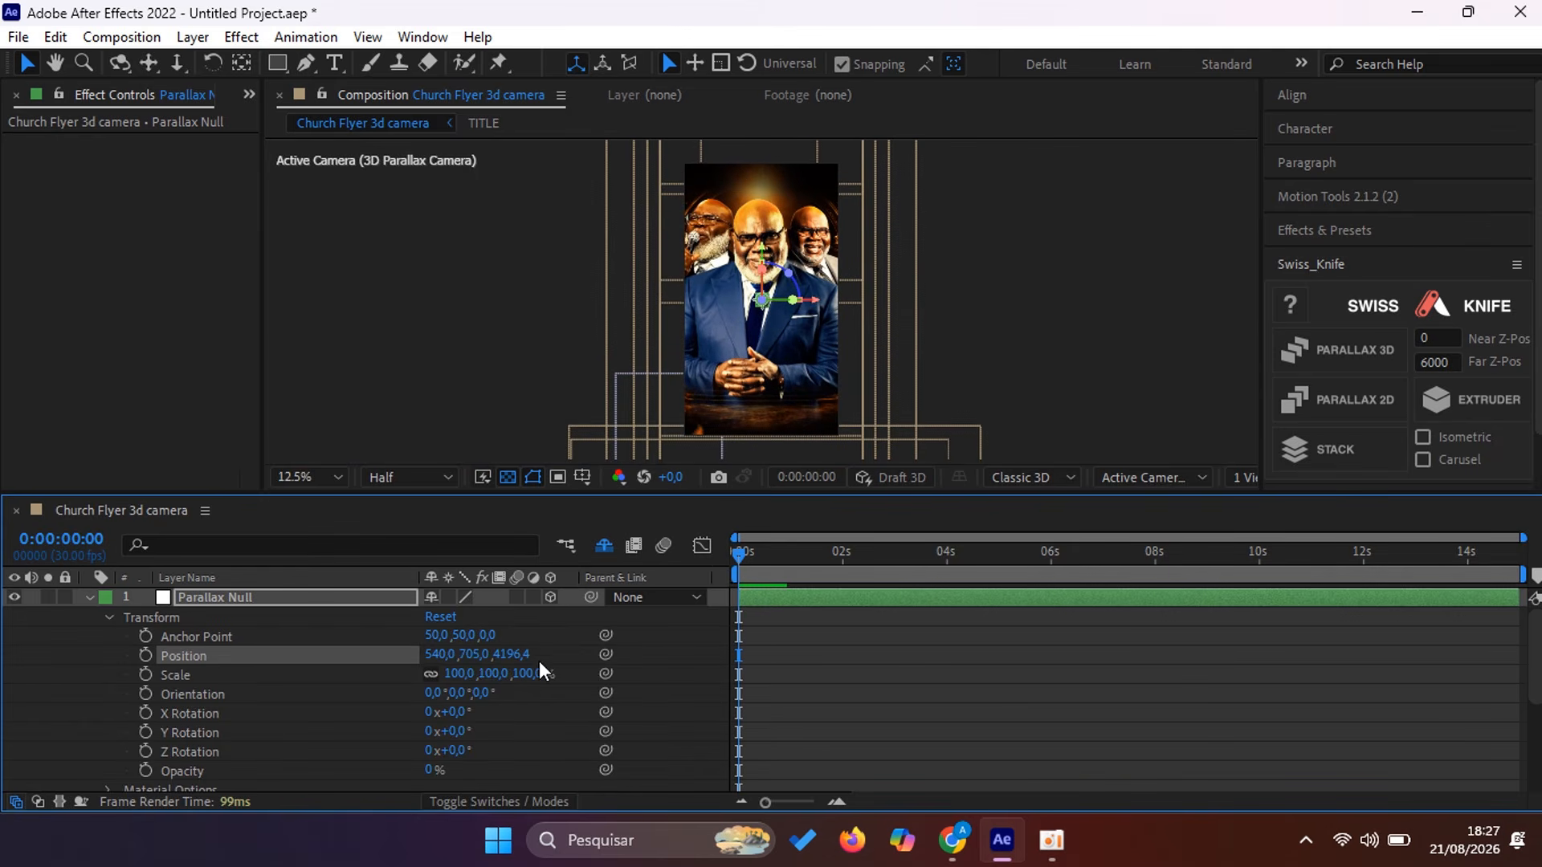
drag(520, 655, 1105, 636)
Step: Undo all the trial changes to the Parallax Null's Position
key(ctrl+z)
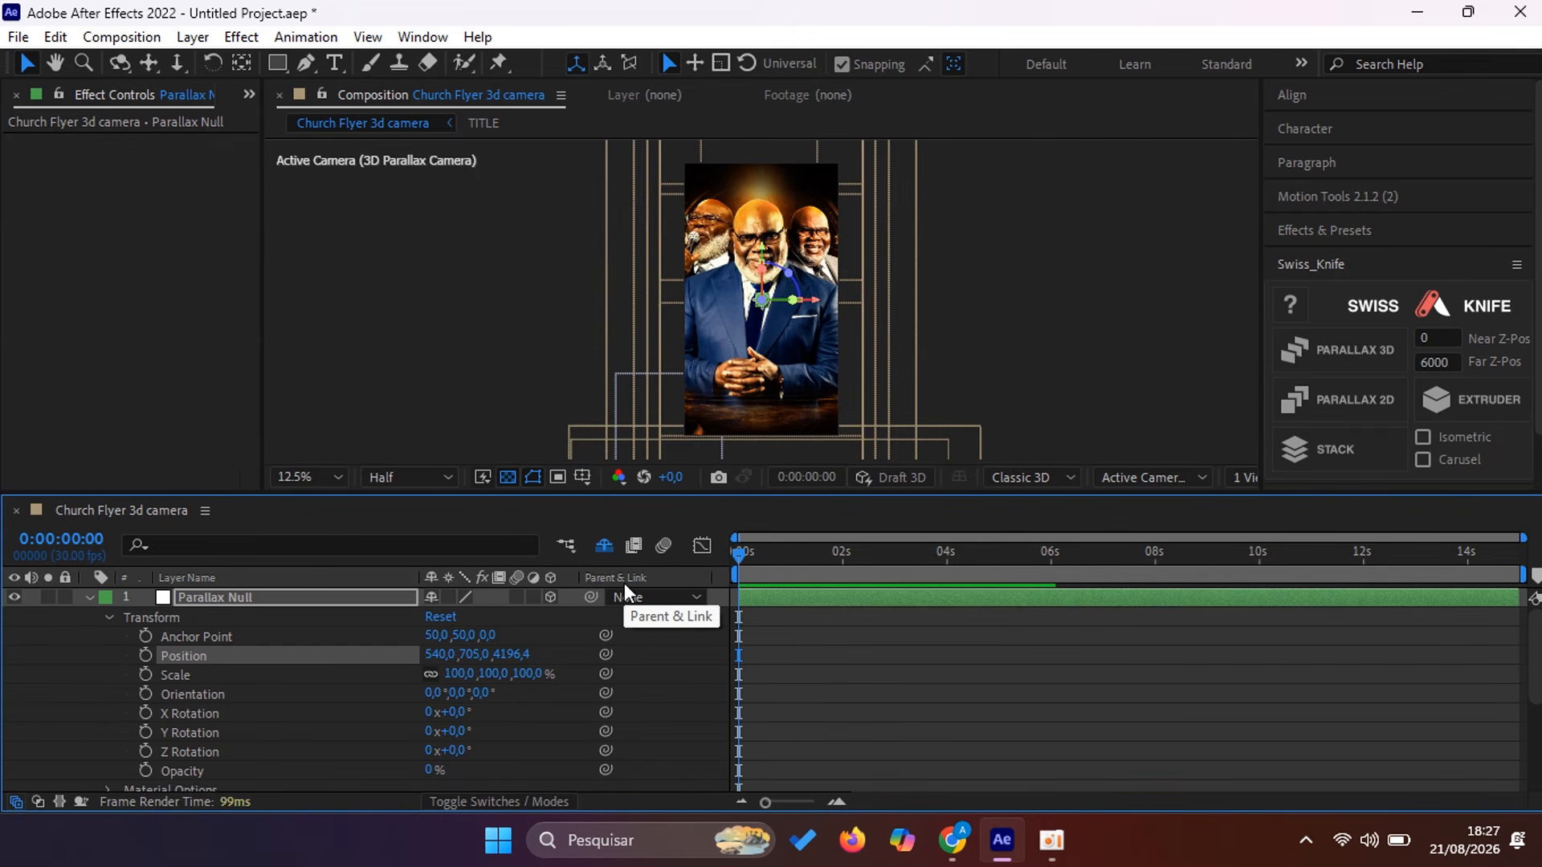
key(ctrl+z)
key(ctrl+z)
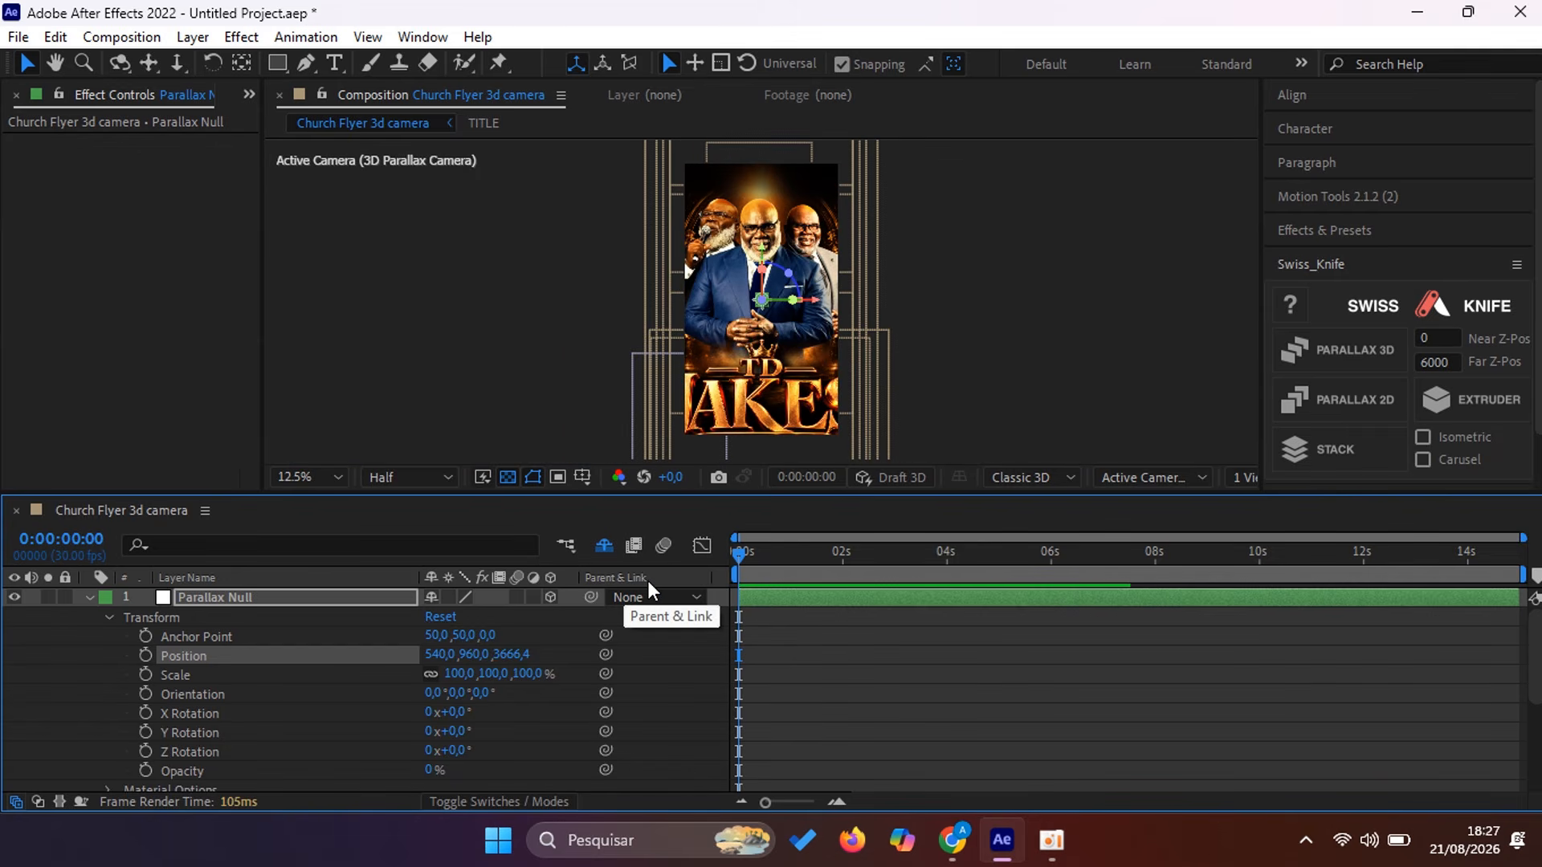
key(ctrl+z)
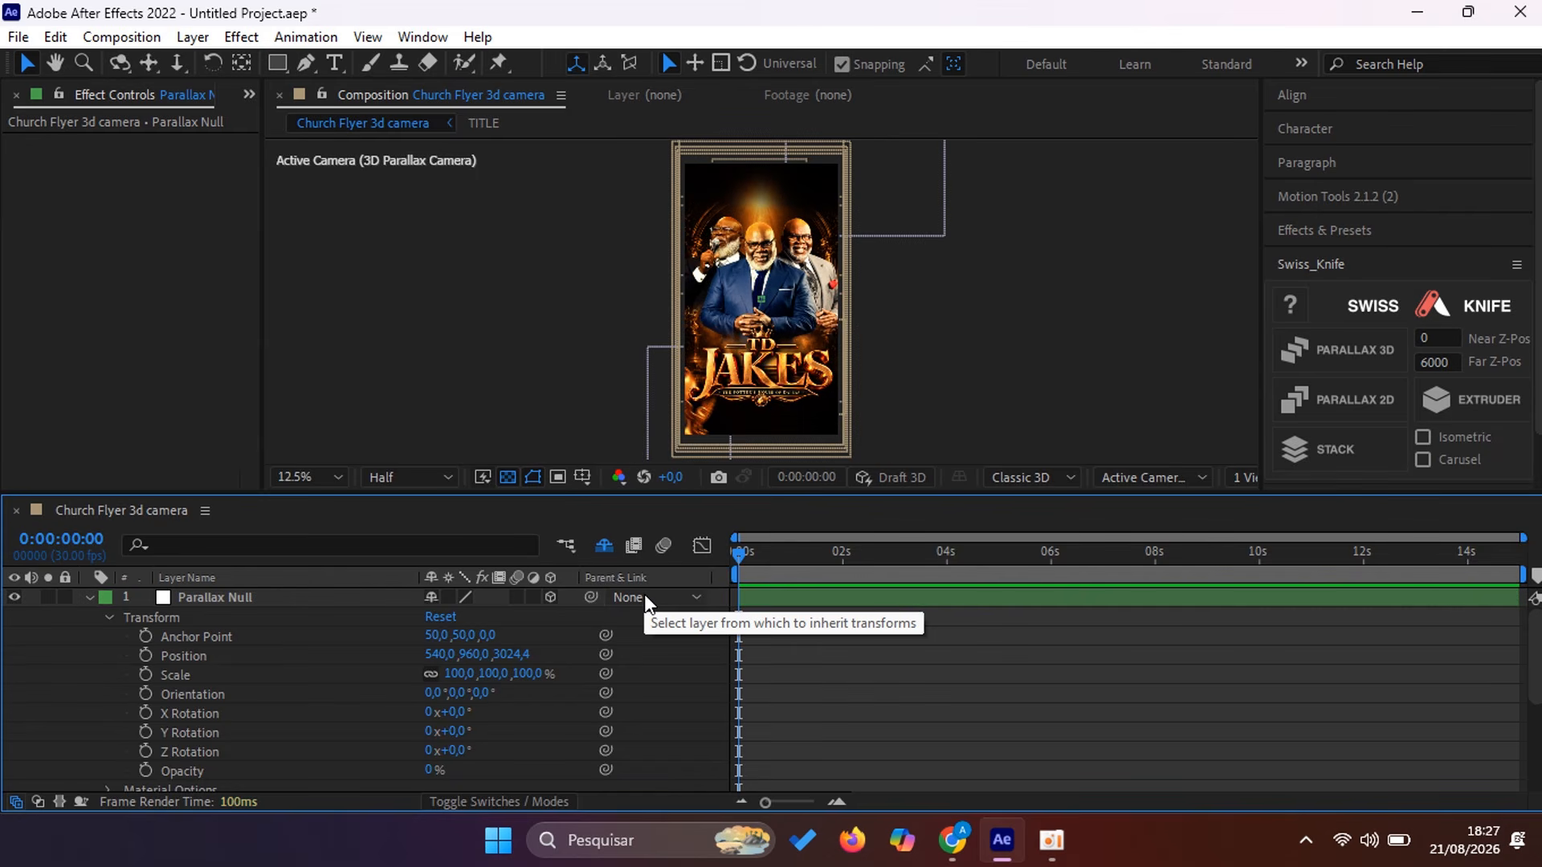
click(801, 603)
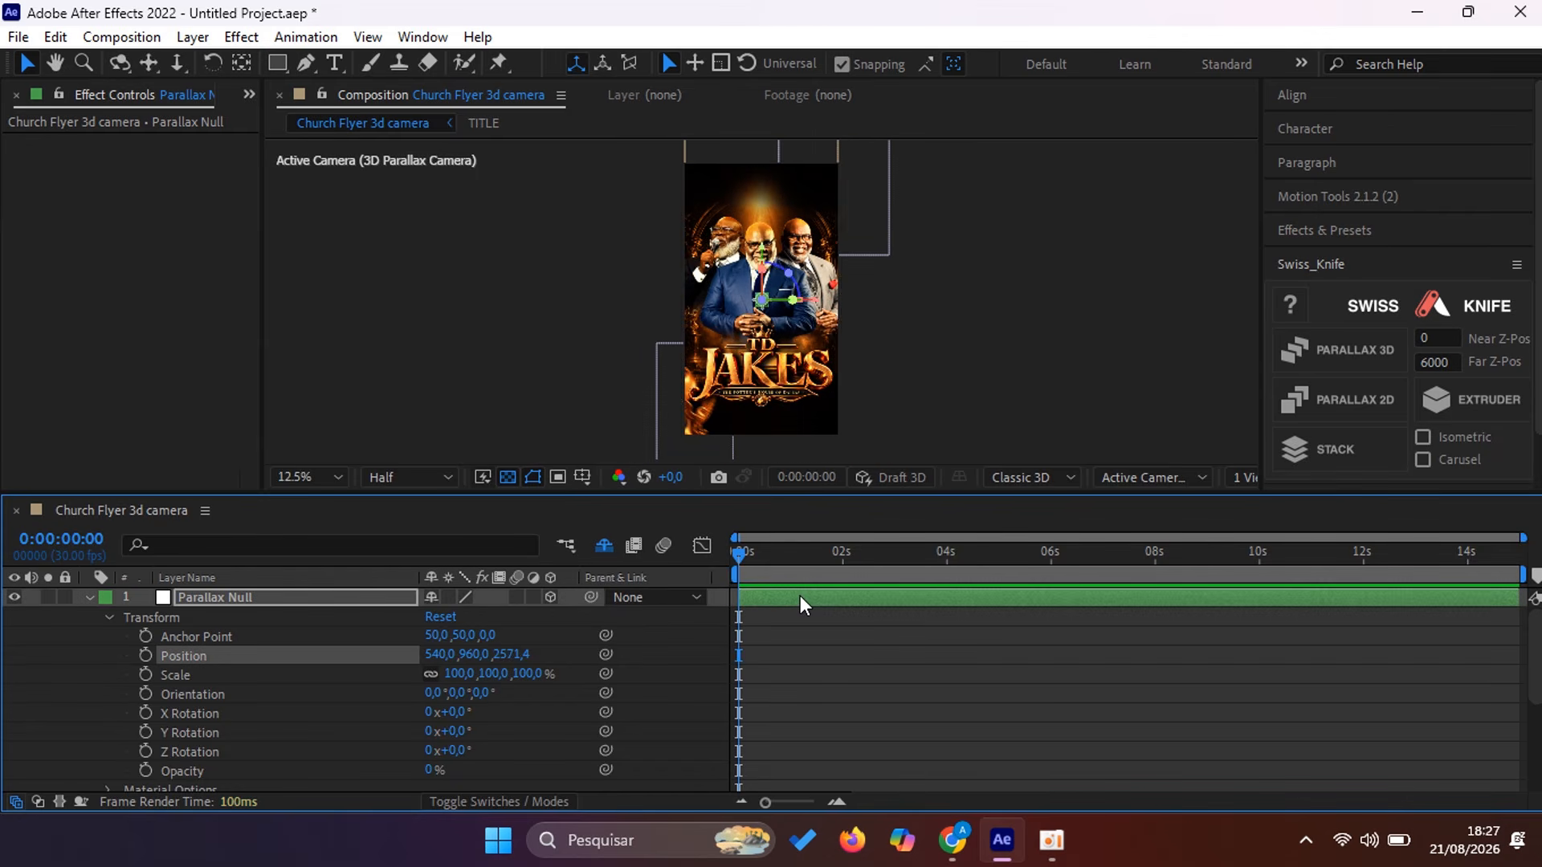
key(ctrl+z)
Step: Add a Position keyframe to the Parallax Null and move it to about the 2-second mark
click(849, 670)
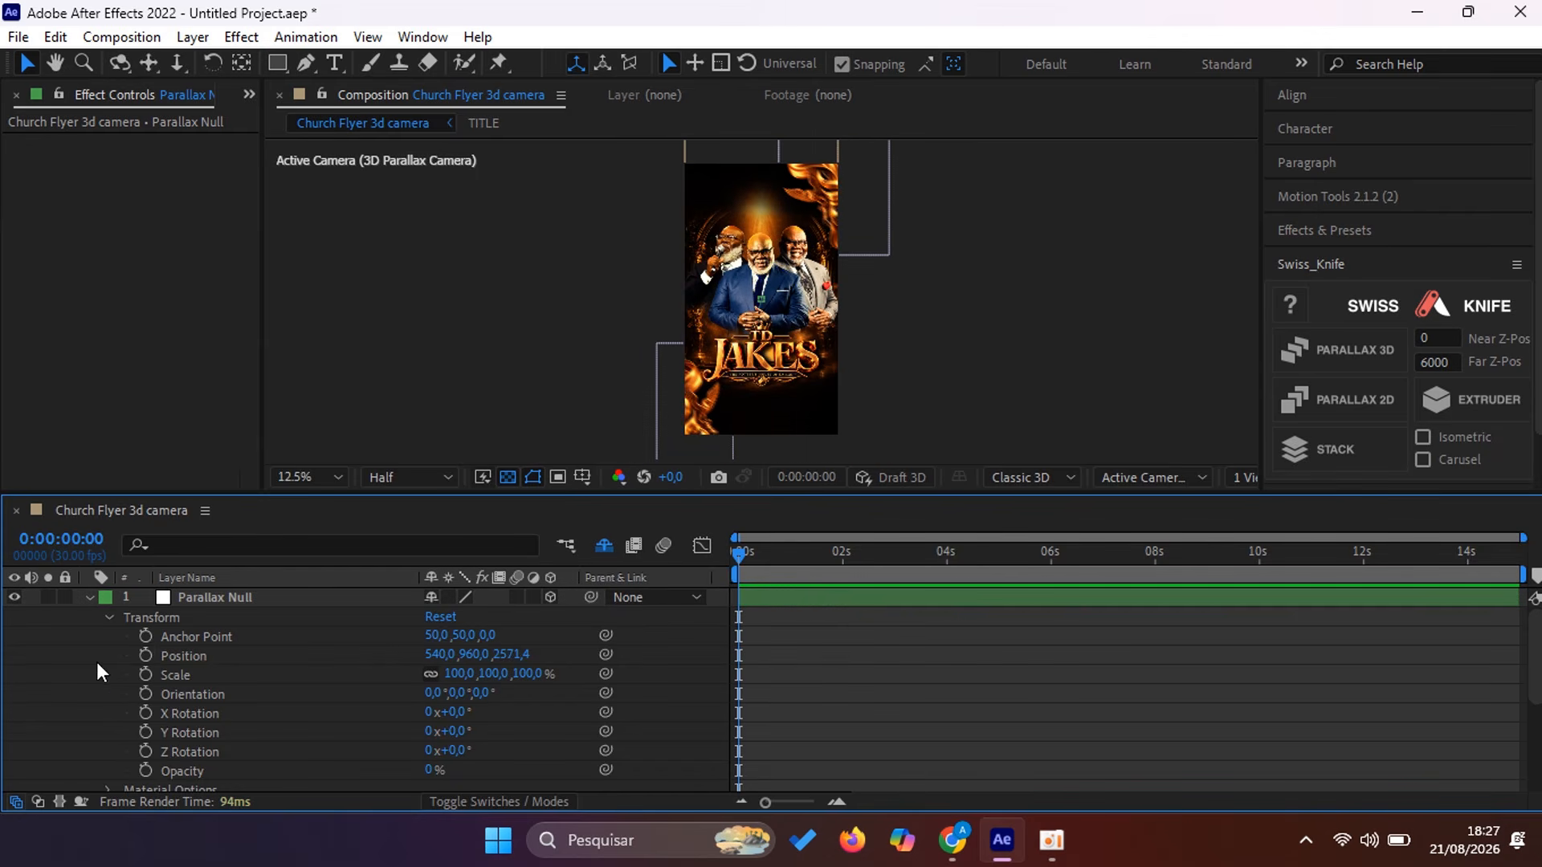
click(145, 655)
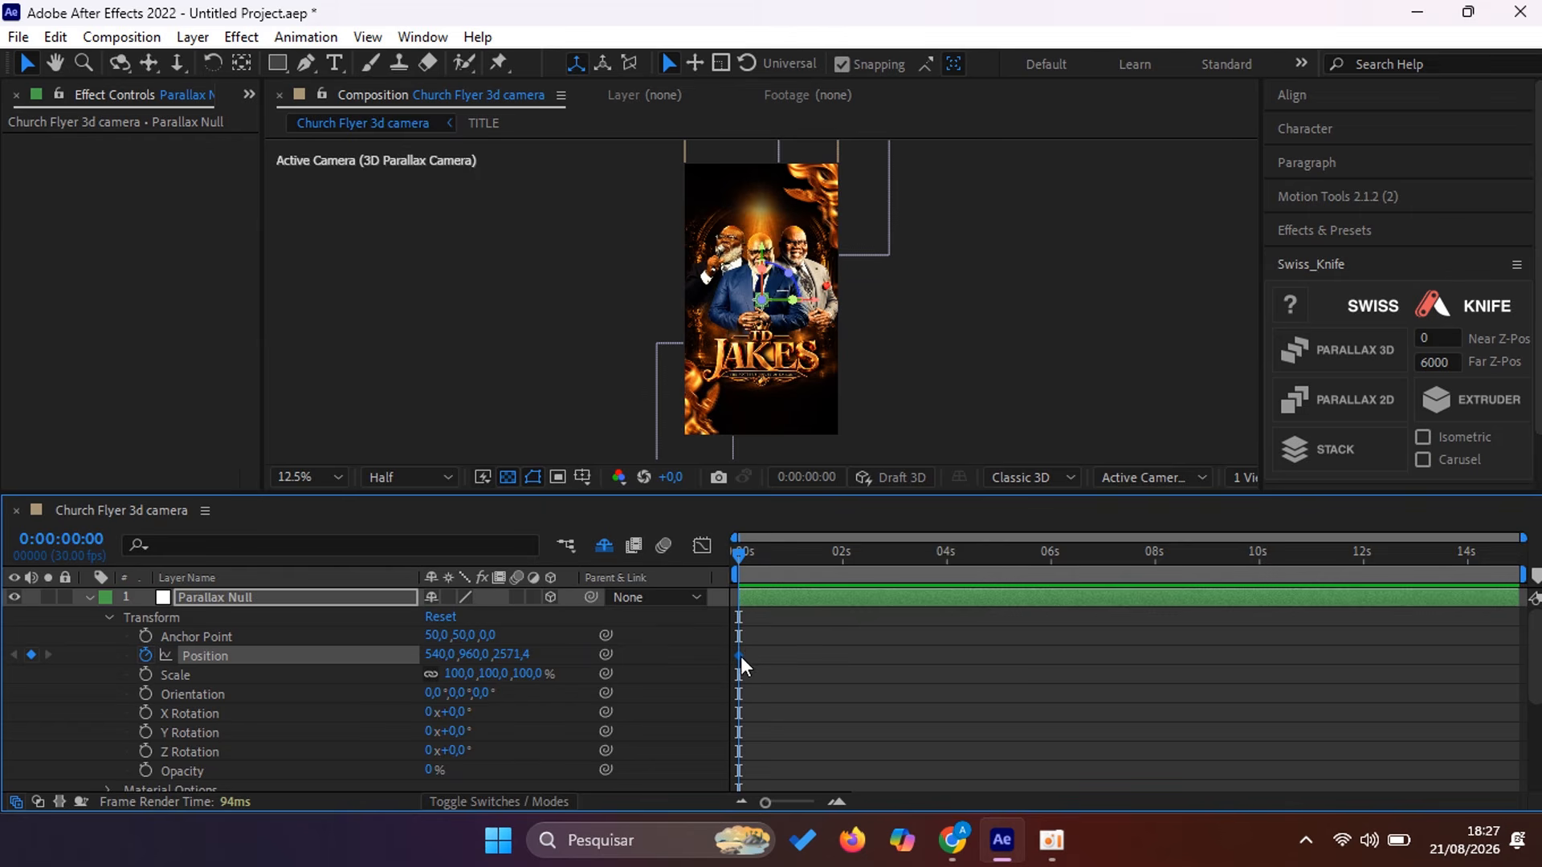
drag(739, 656, 843, 651)
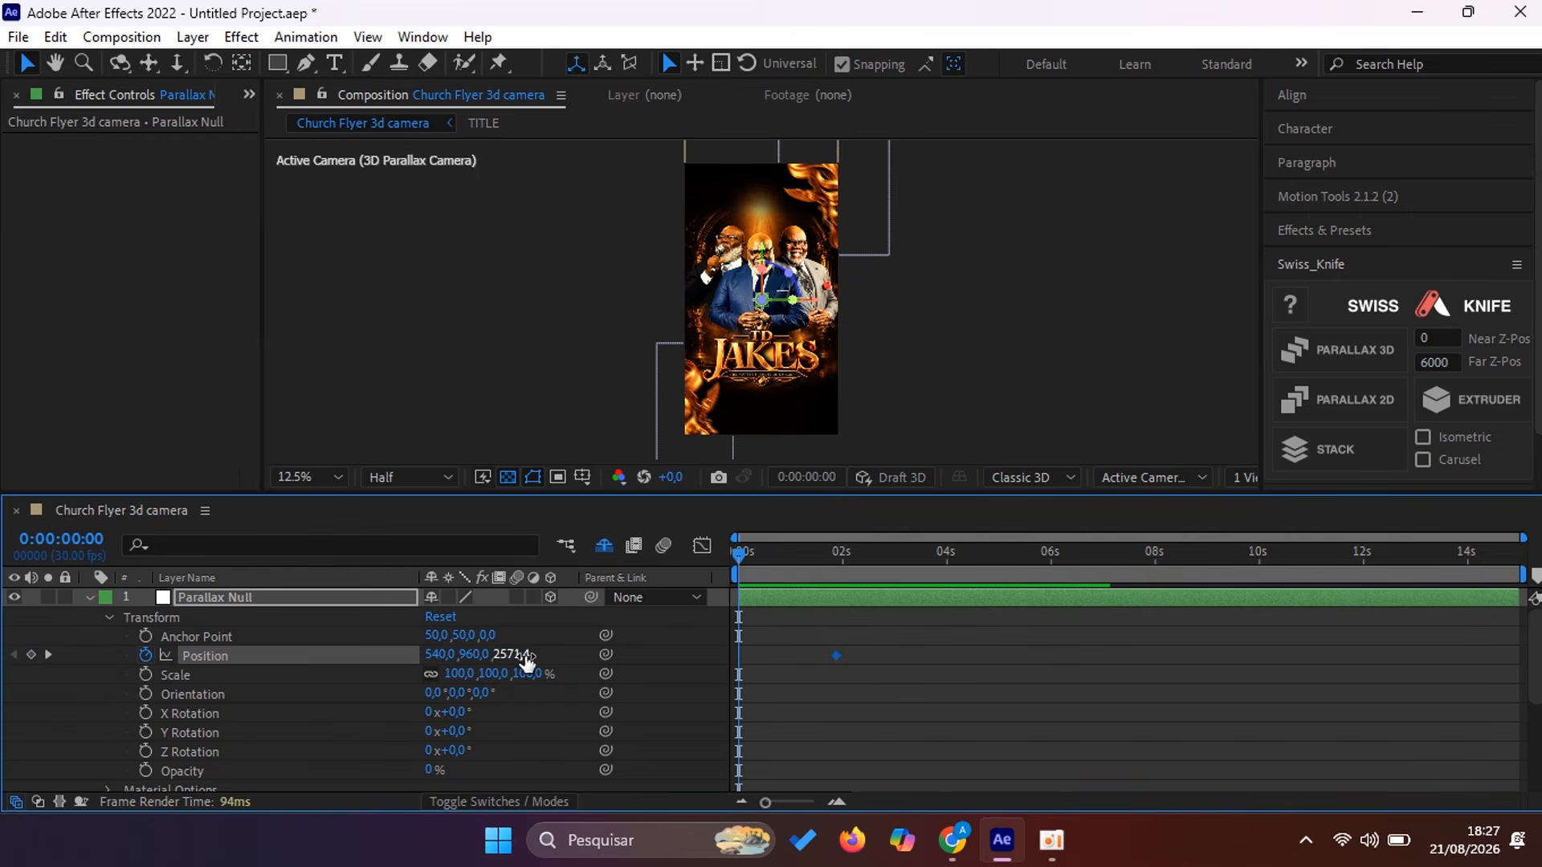
Step: Keyframe the Parallax Null's Position at the start of the timeline with its Z value pushed to 4714,4
drag(524, 656, 1222, 645)
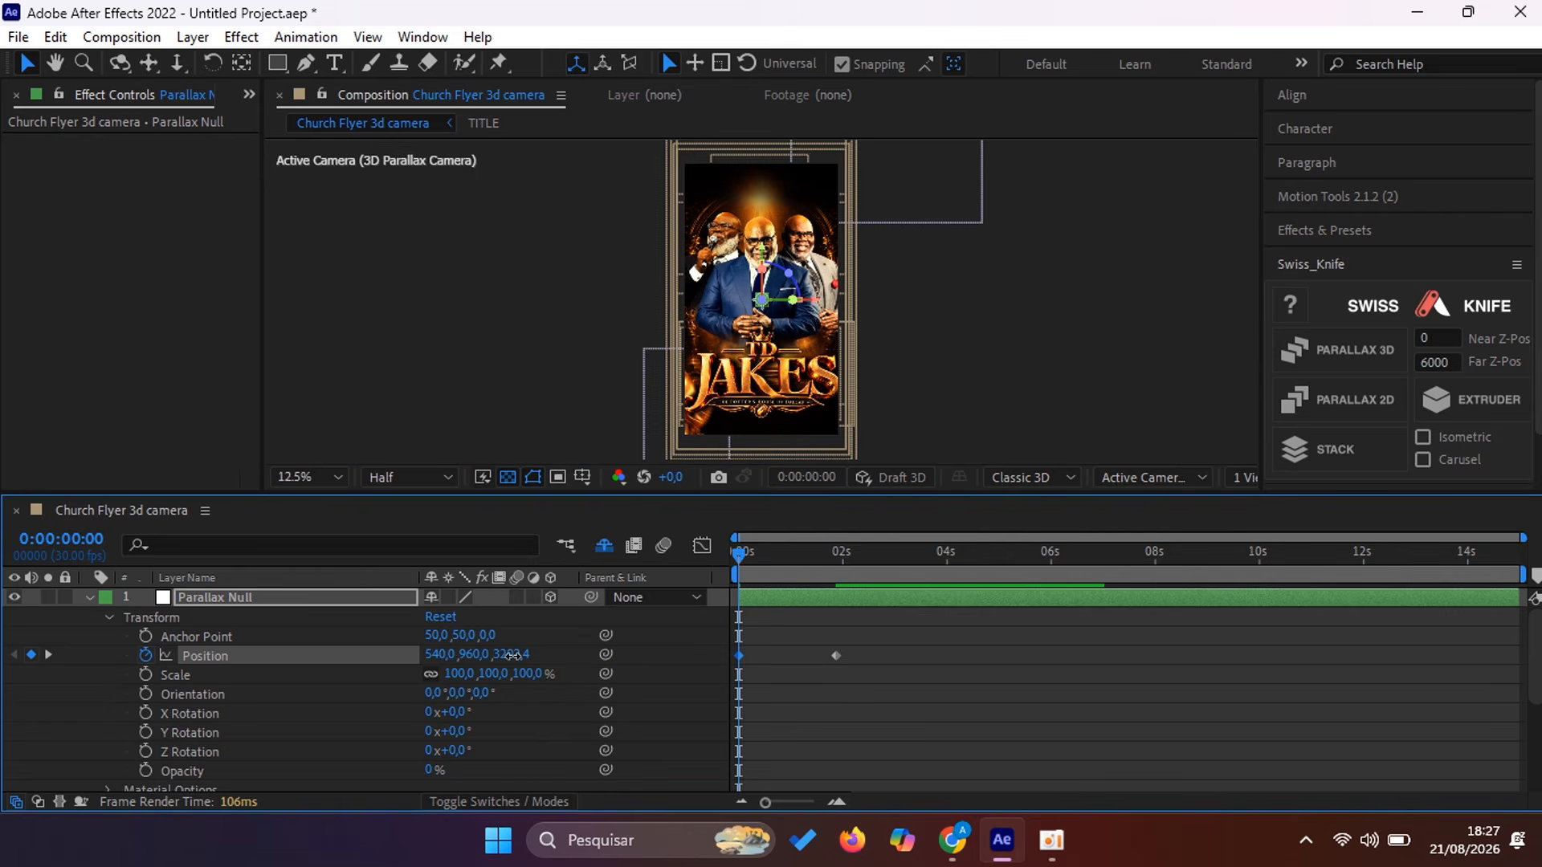
drag(512, 656, 354, 587)
drag(182, 528, 118, 518)
drag(522, 654, 635, 630)
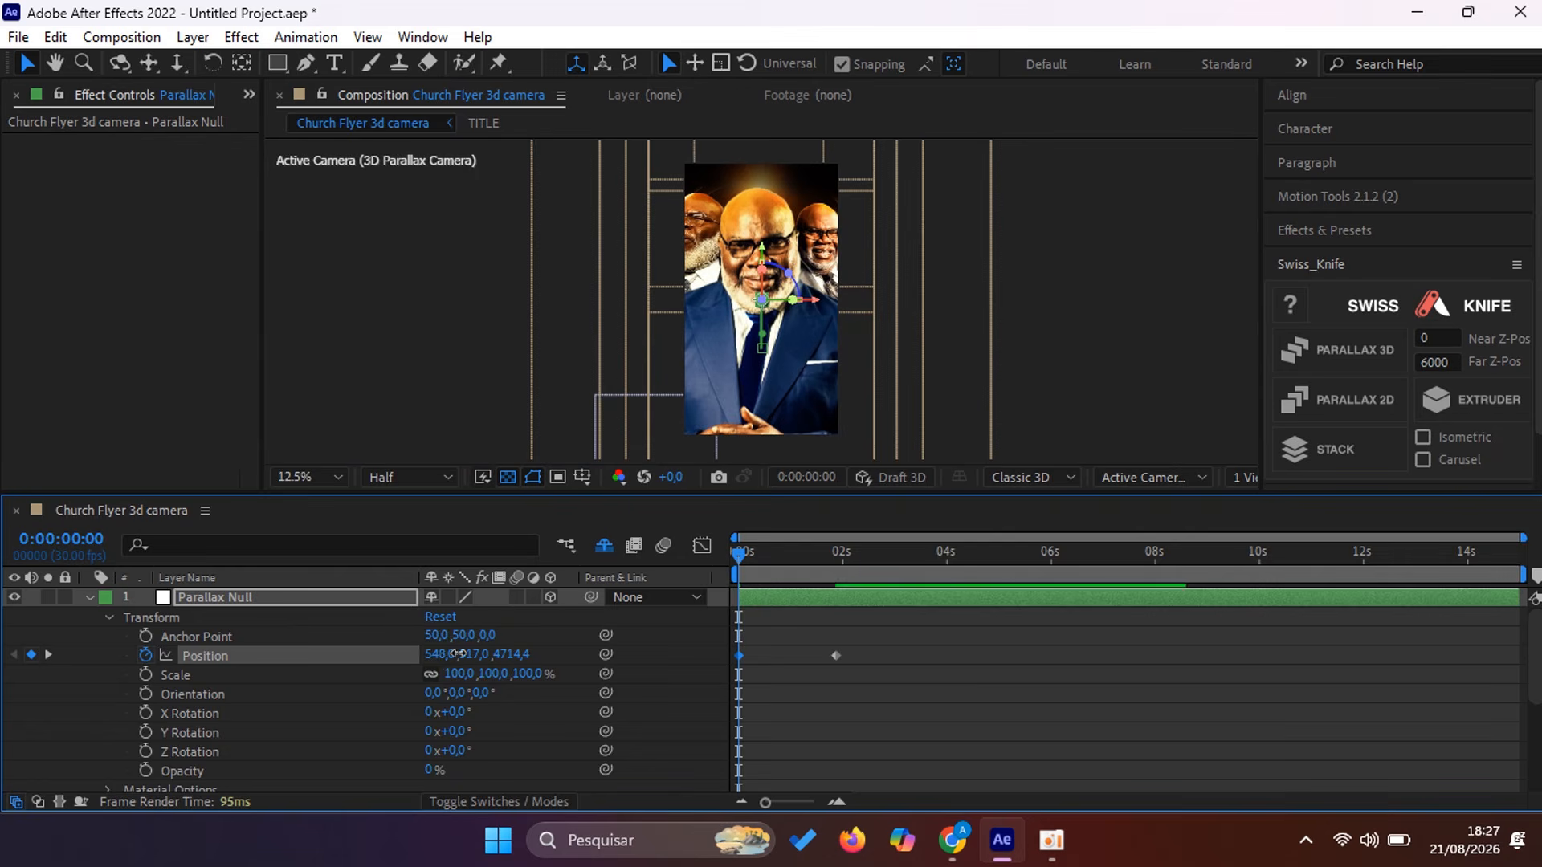
Step: Offset the Parallax Null's starting Position sideways and upward with X at 871 and advance Z to 6721,4
drag(458, 654, 763, 642)
drag(434, 655, 908, 623)
drag(474, 659, 354, 572)
drag(526, 657, 1126, 609)
drag(504, 656, 148, 635)
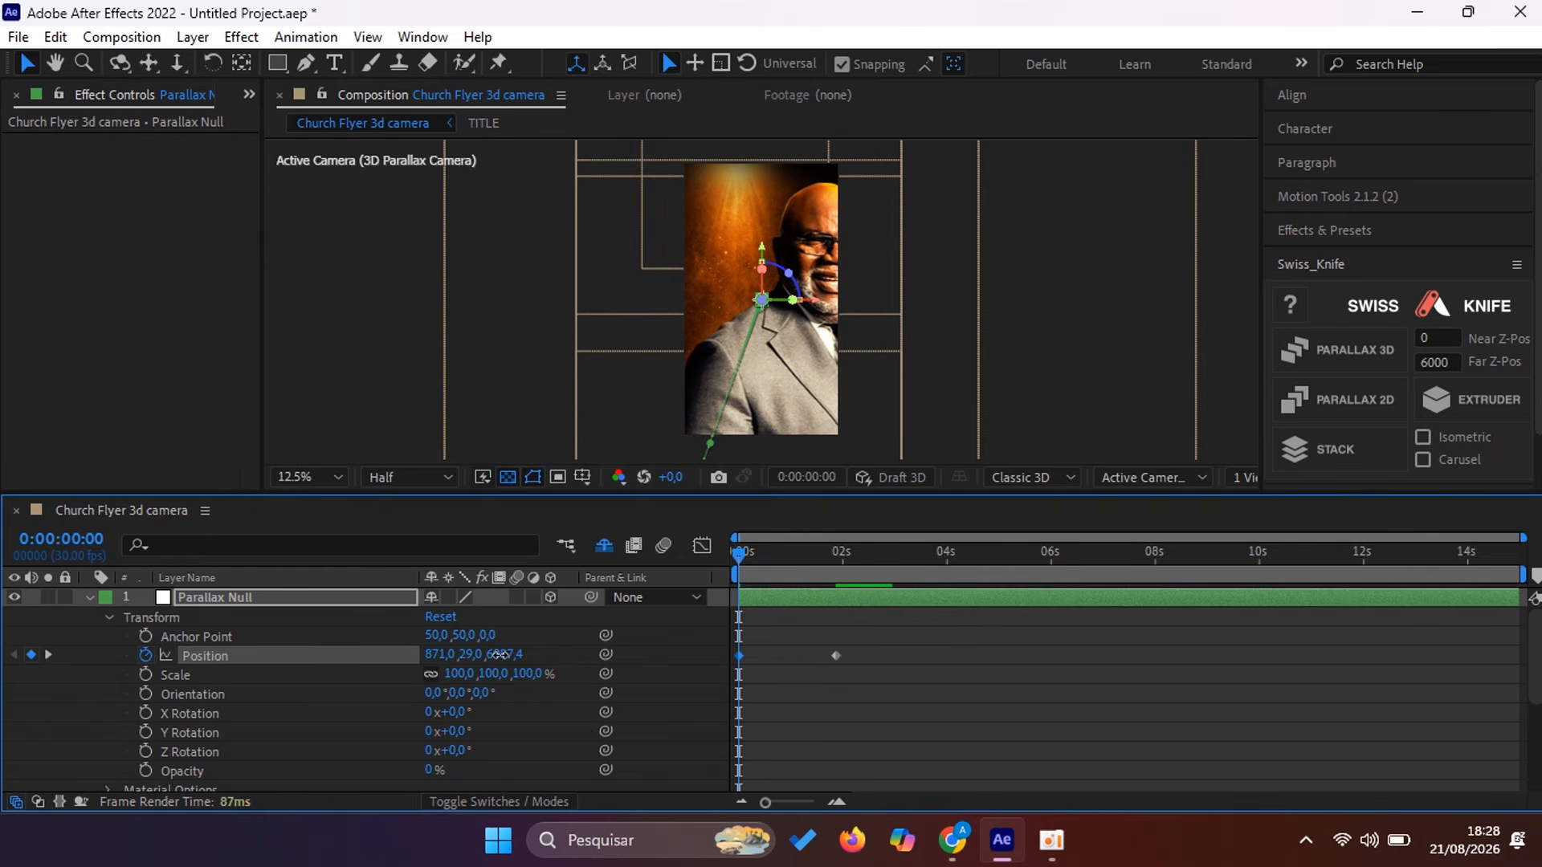
drag(500, 654, 378, 654)
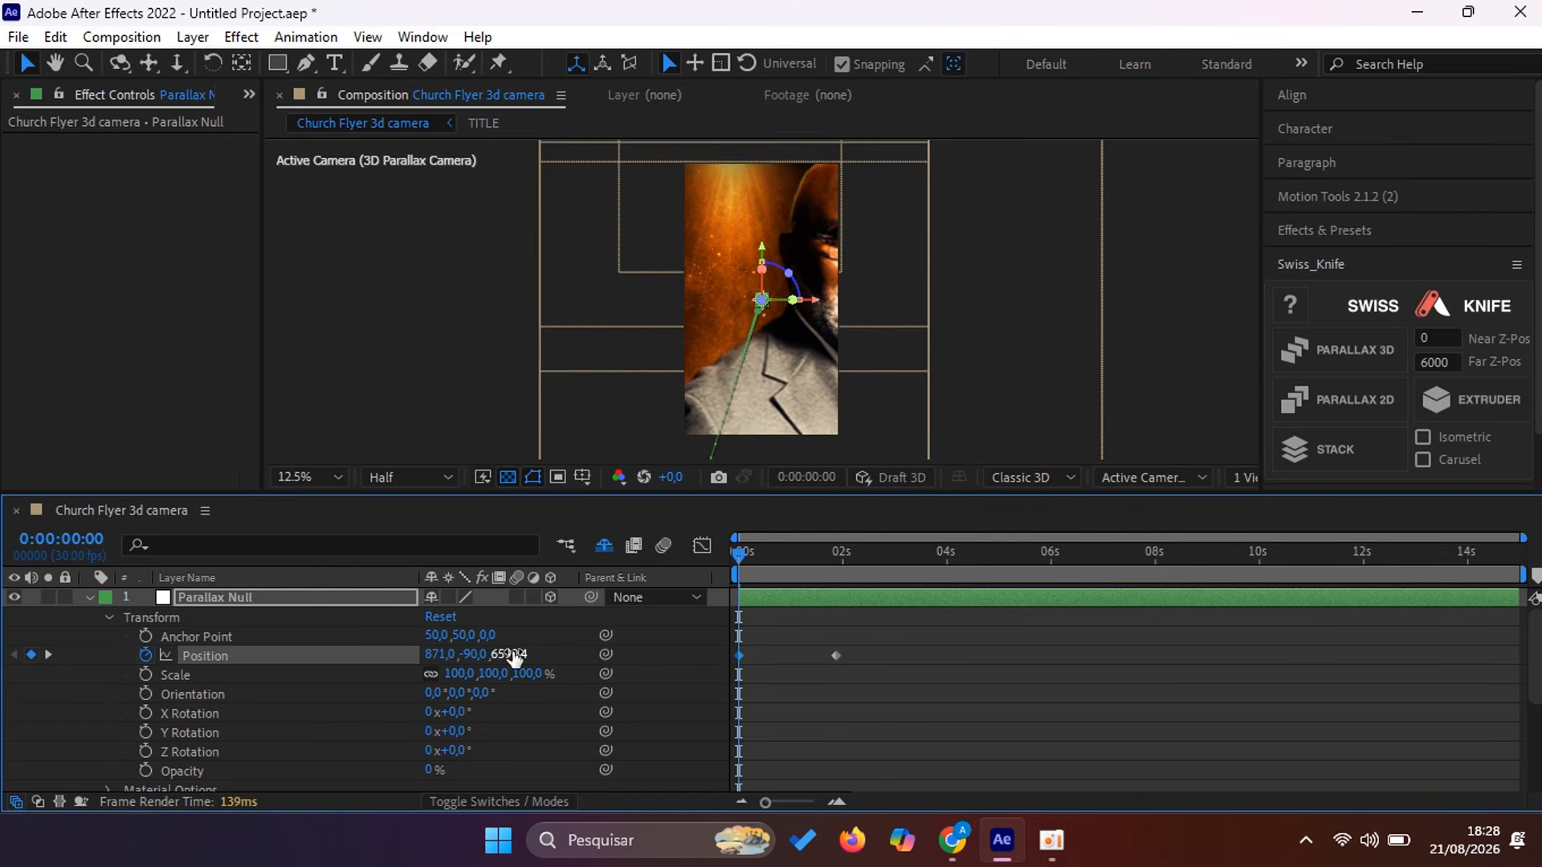
drag(514, 656, 664, 655)
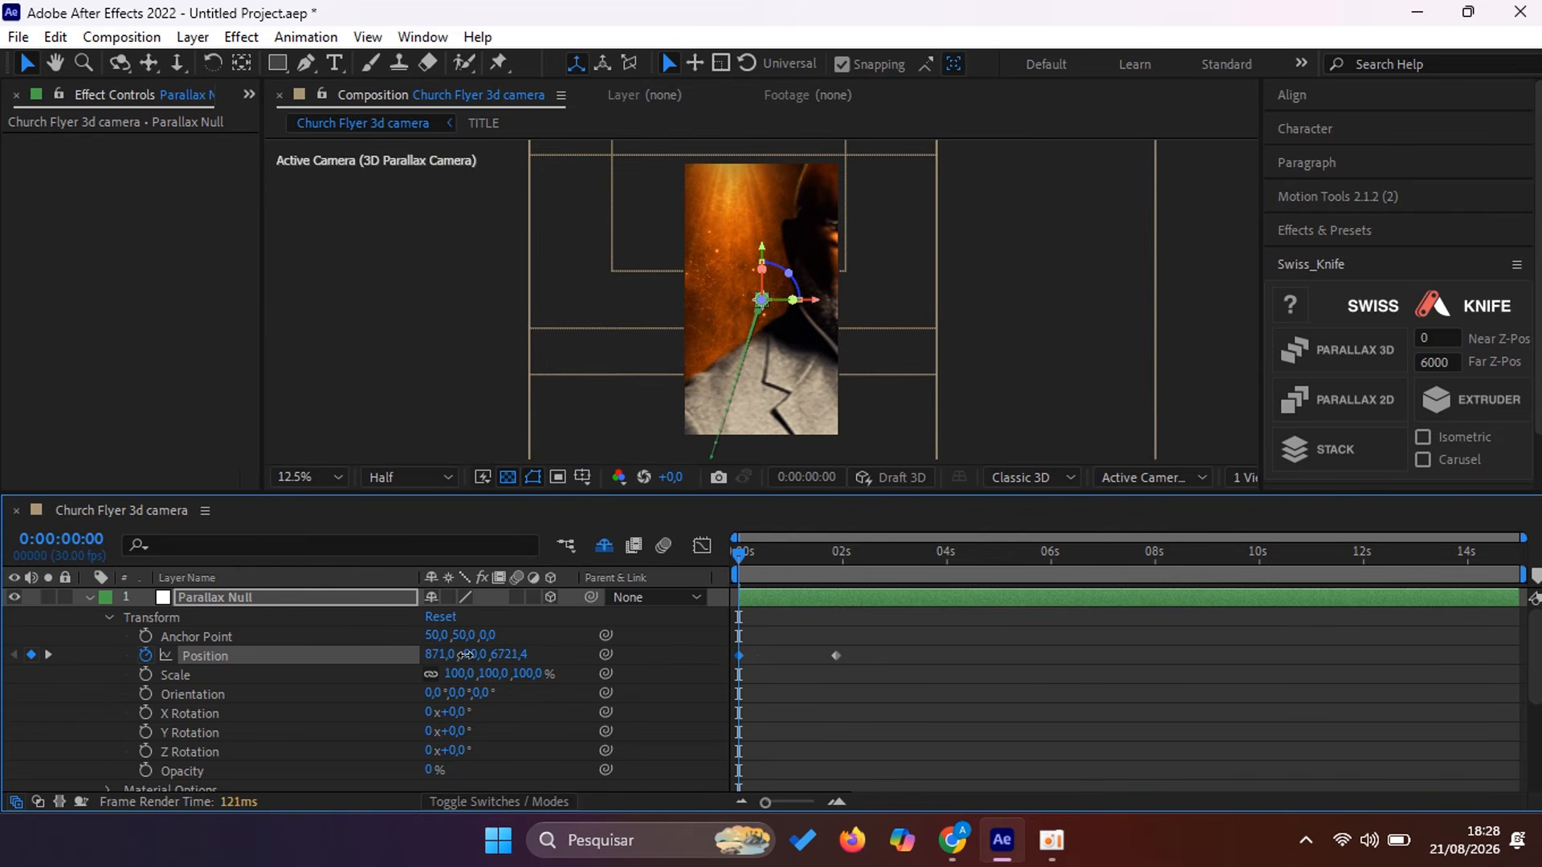
Step: Set the Parallax Null's starting Position to 757, -24, 8014,4 so the camera begins past the photos
drag(465, 655, 542, 654)
drag(445, 655, 315, 651)
drag(523, 654, 1221, 643)
drag(507, 656, 1205, 675)
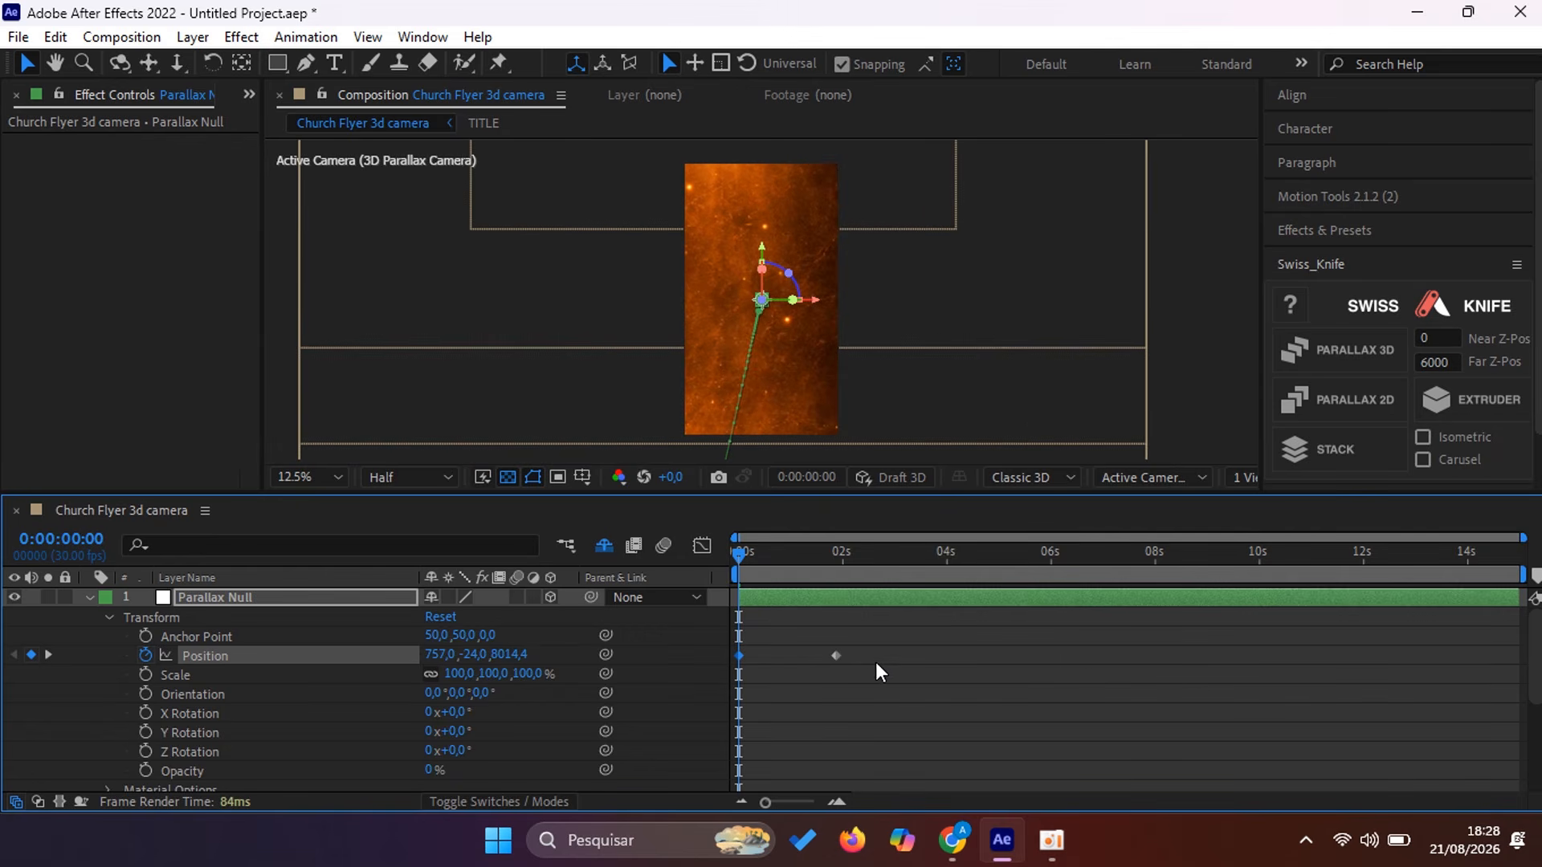
Step: Apply Easy Ease to both Position keyframes of the Parallax Null
drag(875, 660, 705, 675)
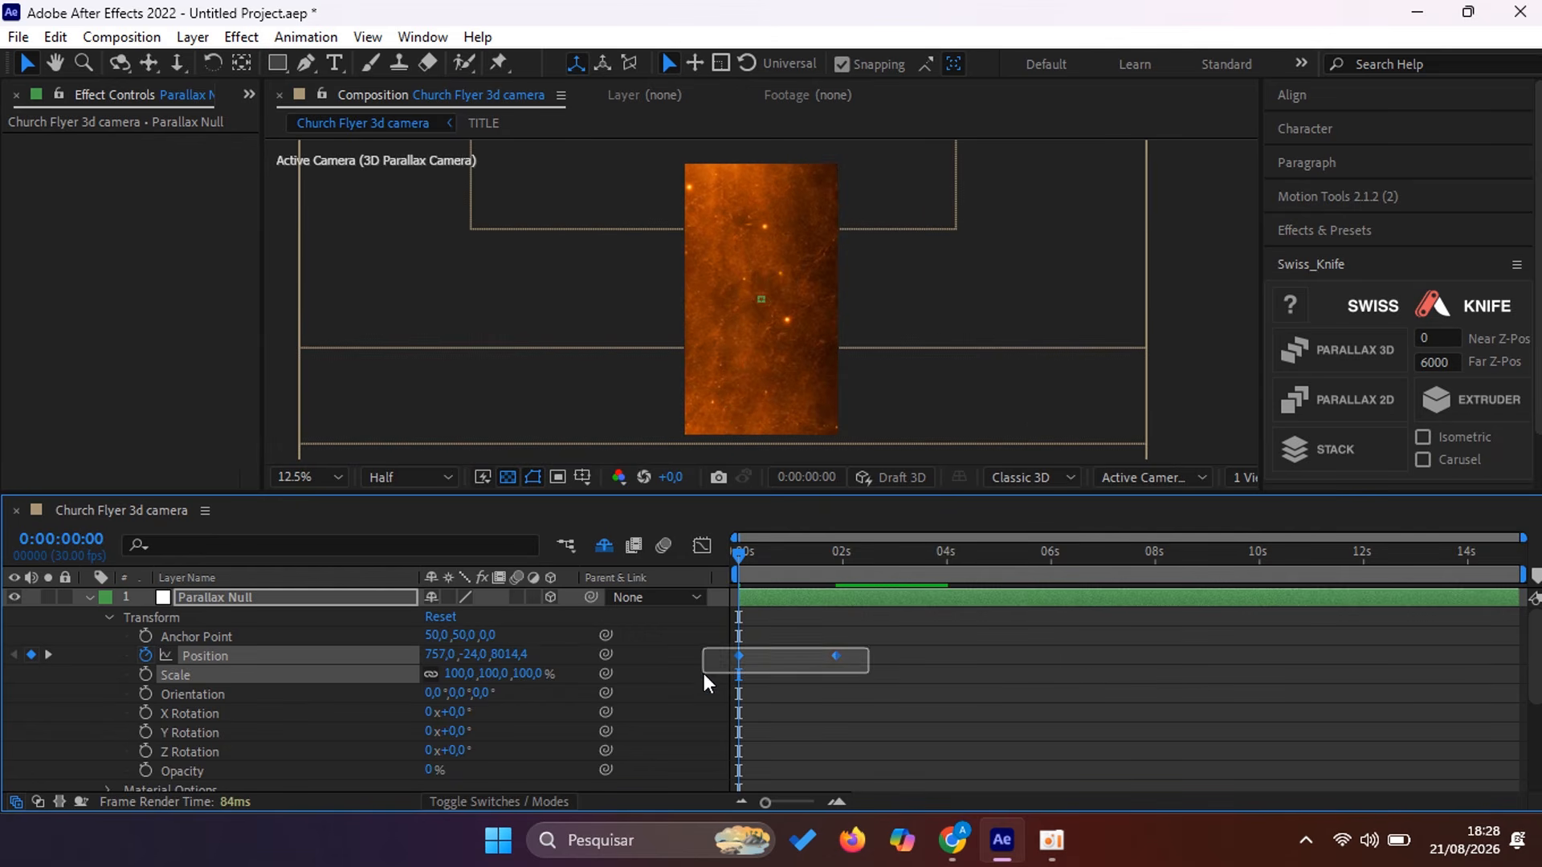
right_click(743, 656)
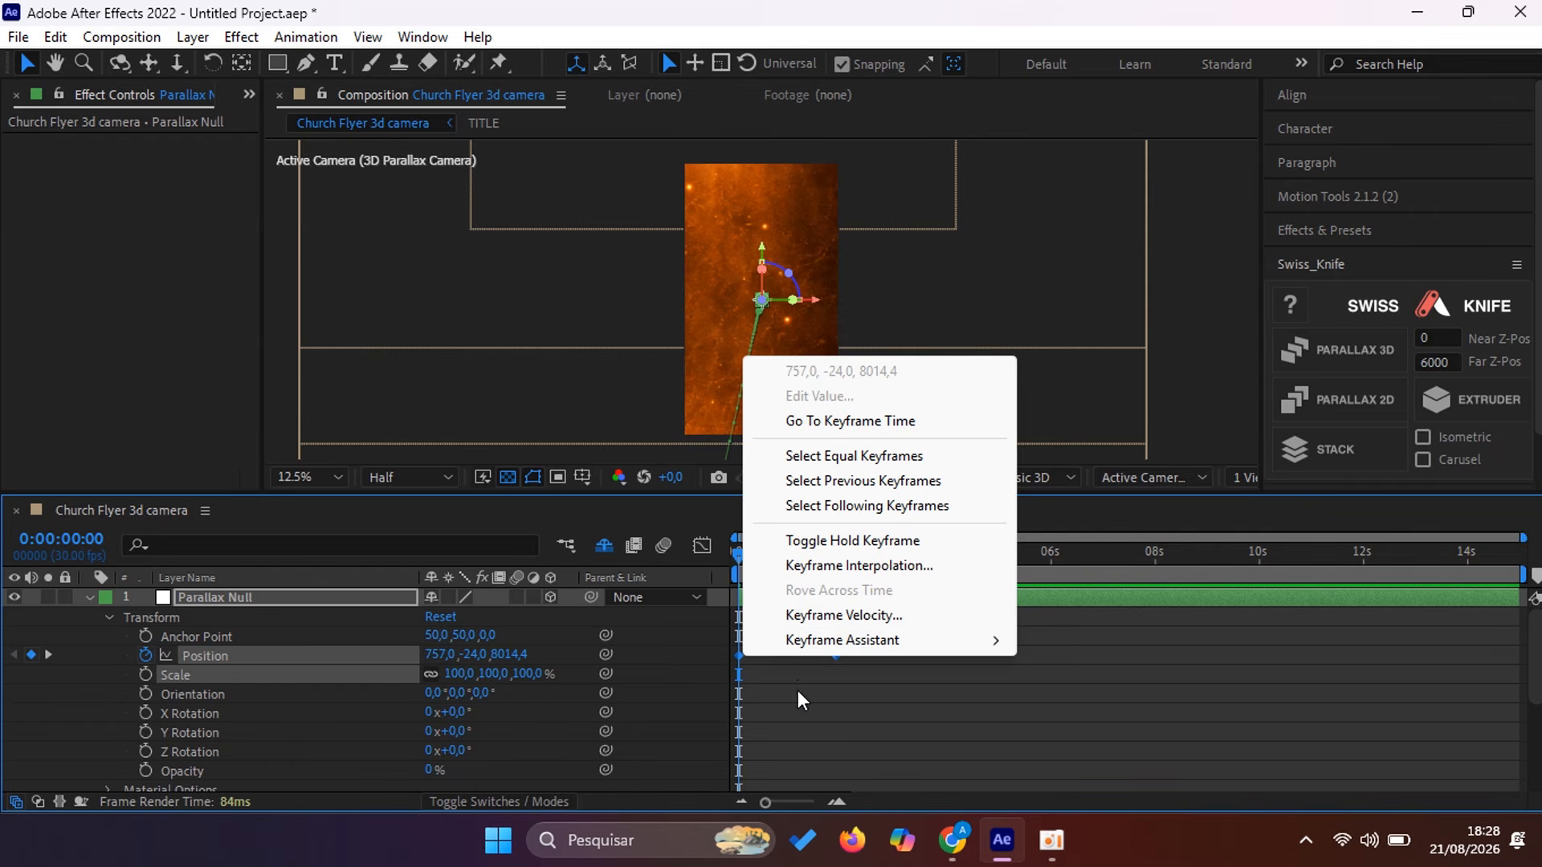
mouse_move(849, 640)
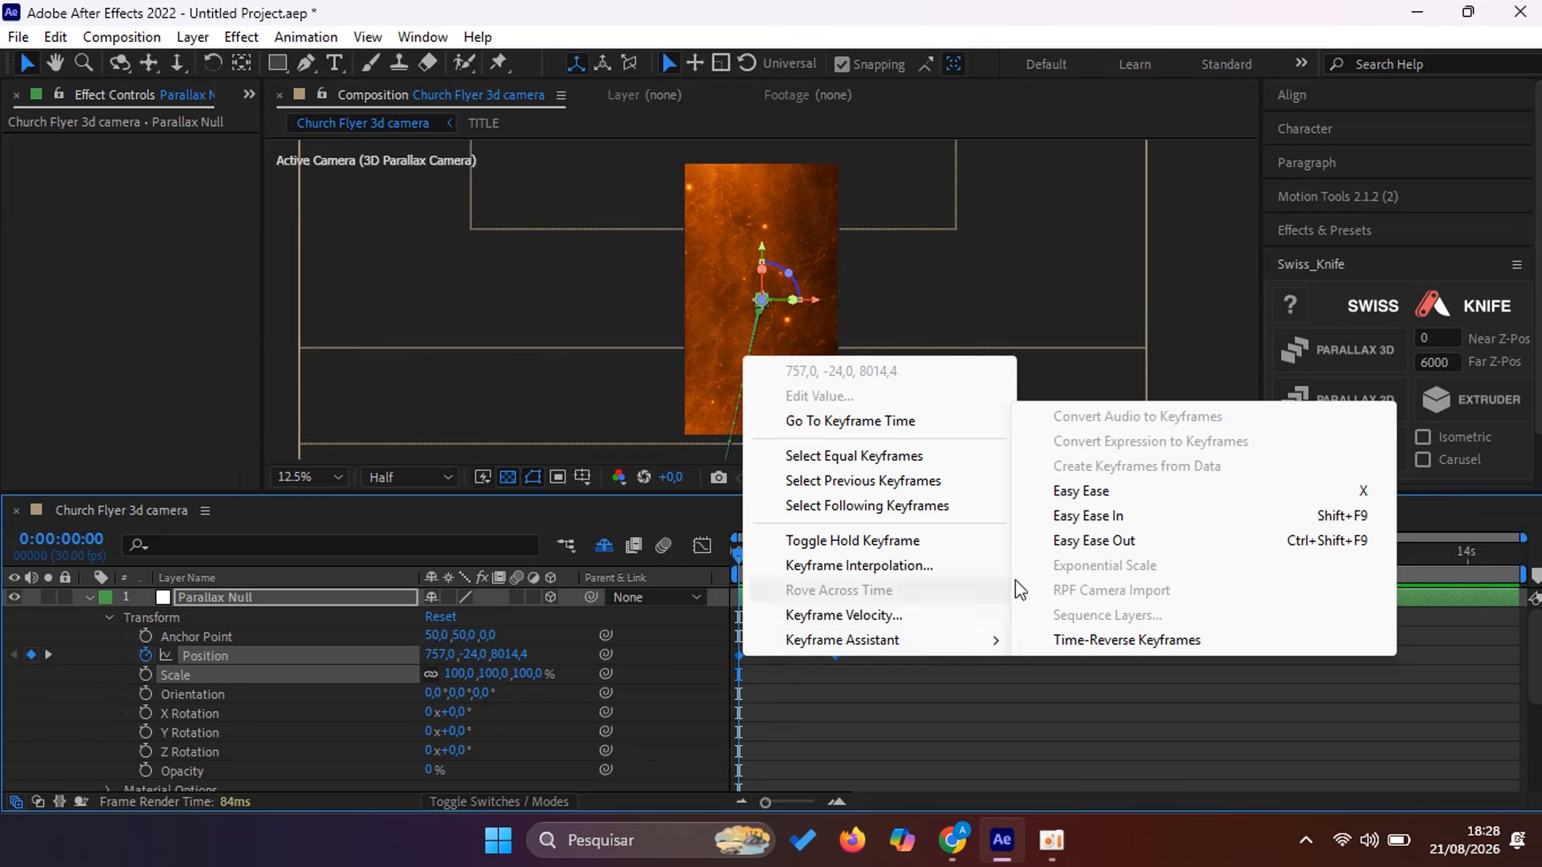
click(1147, 491)
click(856, 653)
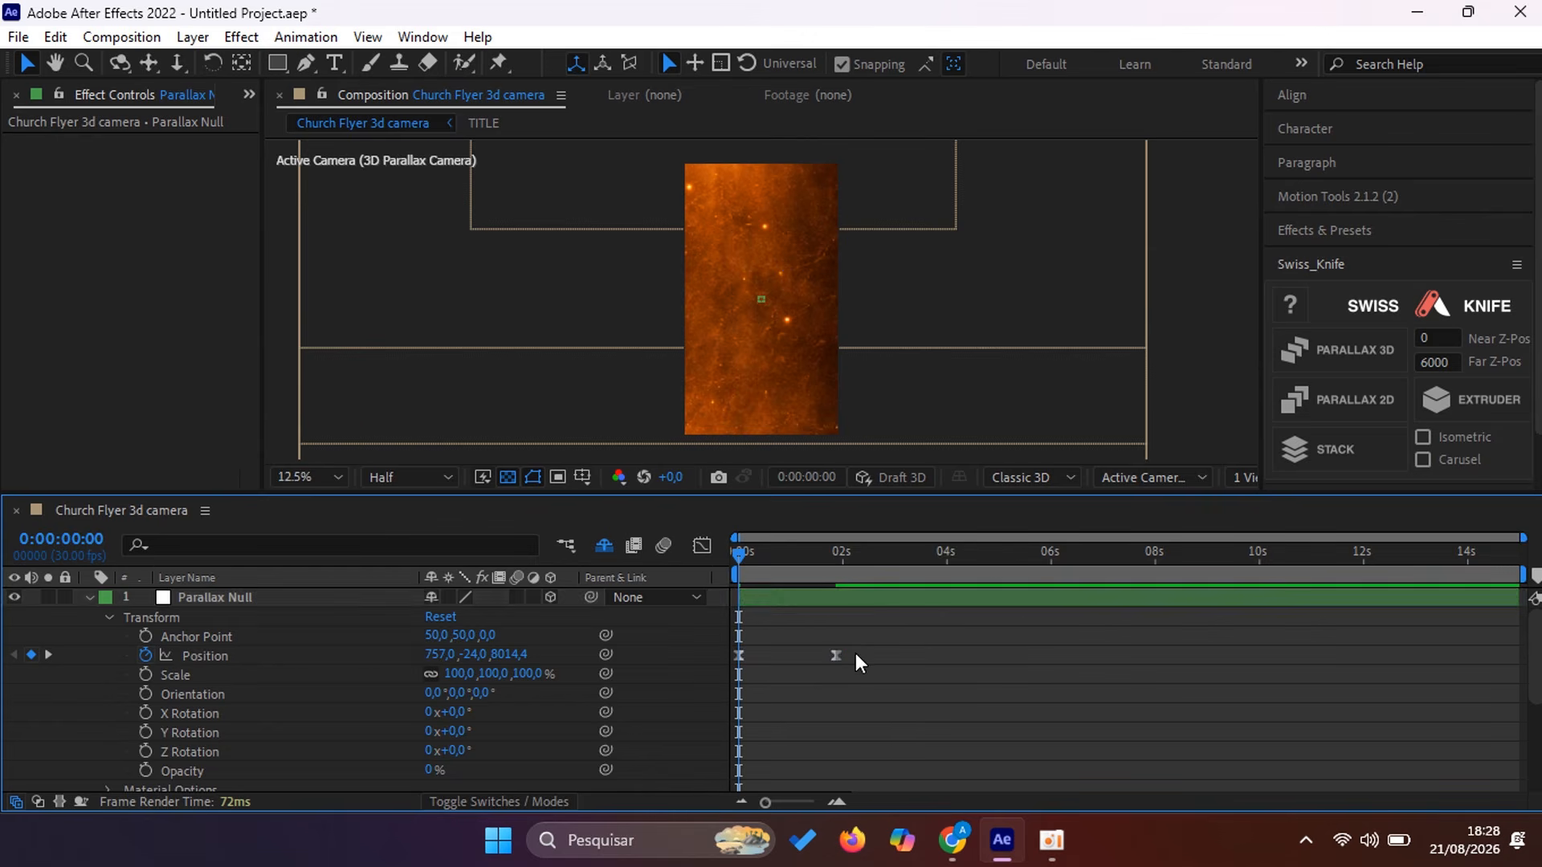
Step: Inspect the curve of the Parallax Null's Position keyframes in the Graph Editor and return to the layer timeline
drag(857, 652, 751, 710)
click(705, 554)
click(739, 710)
click(808, 711)
click(835, 710)
click(702, 545)
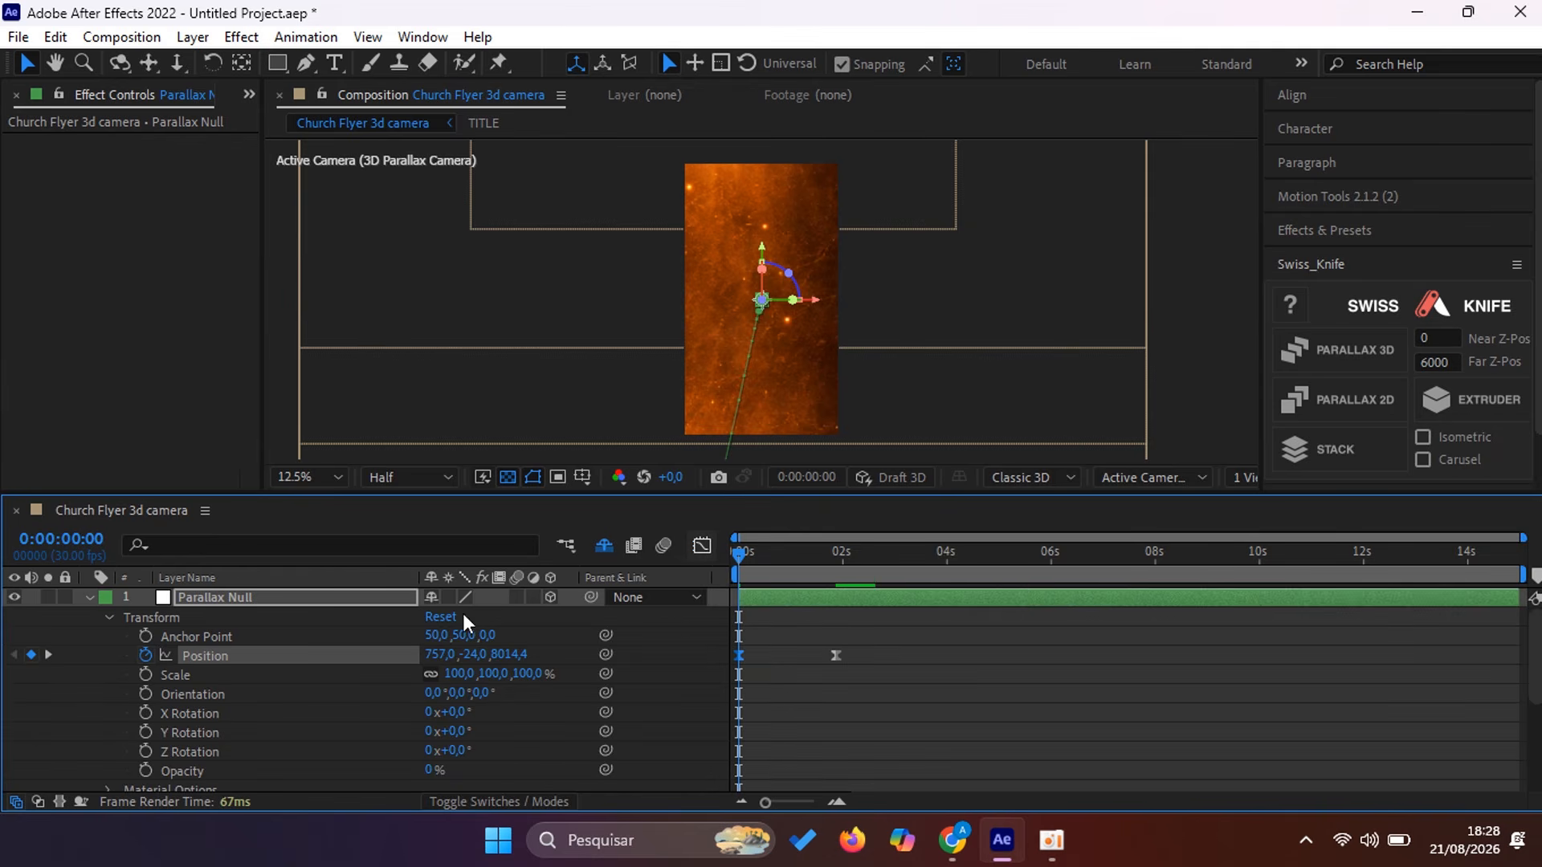
Step: Show only the Parallax Null's Position property and preview the camera move from the start
click(89, 596)
key(p)
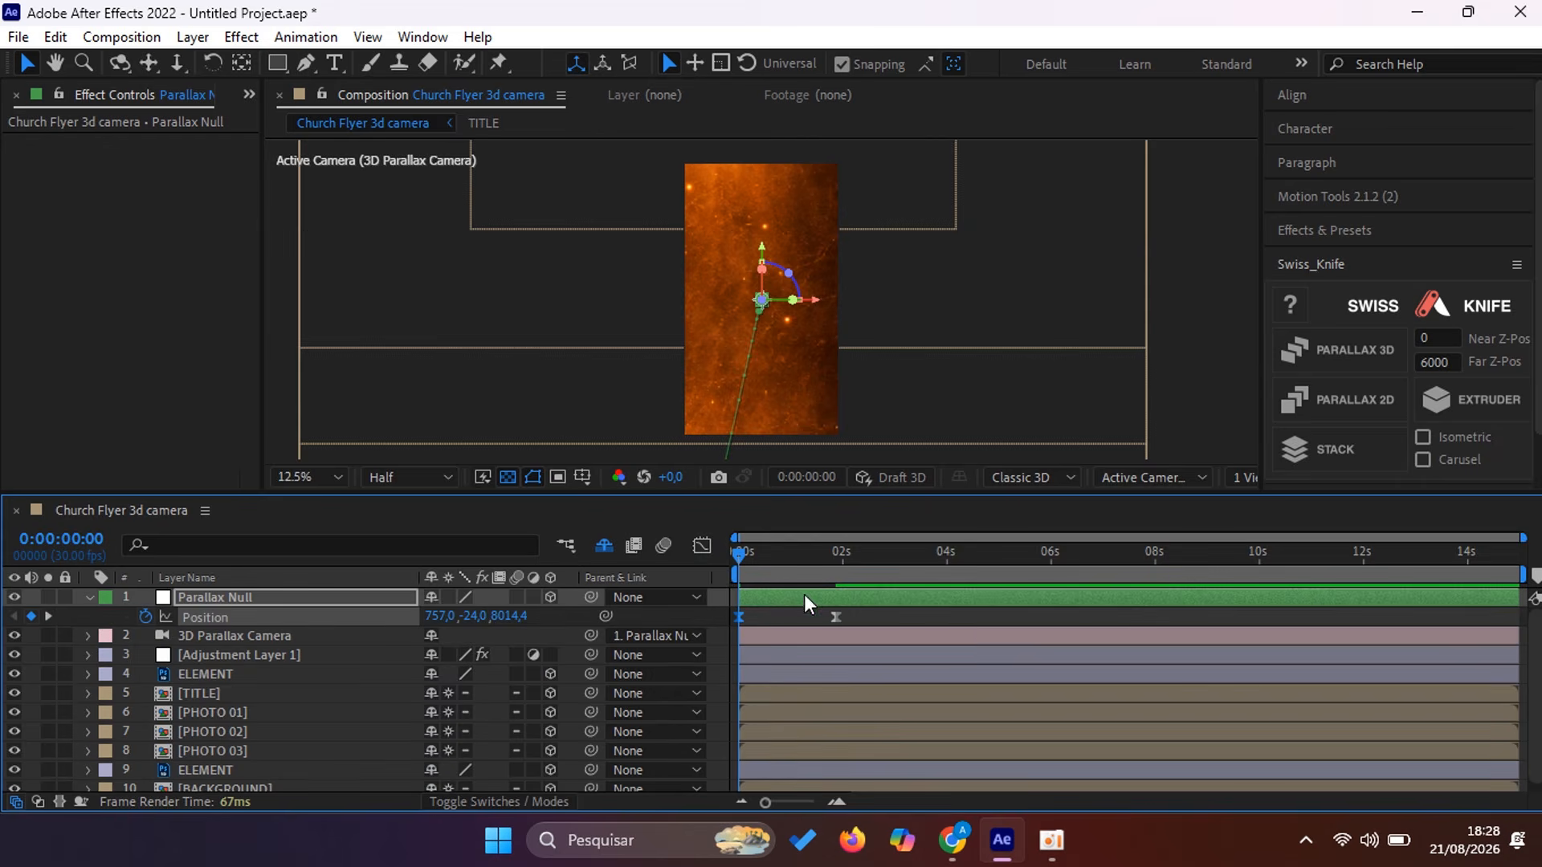
key(space)
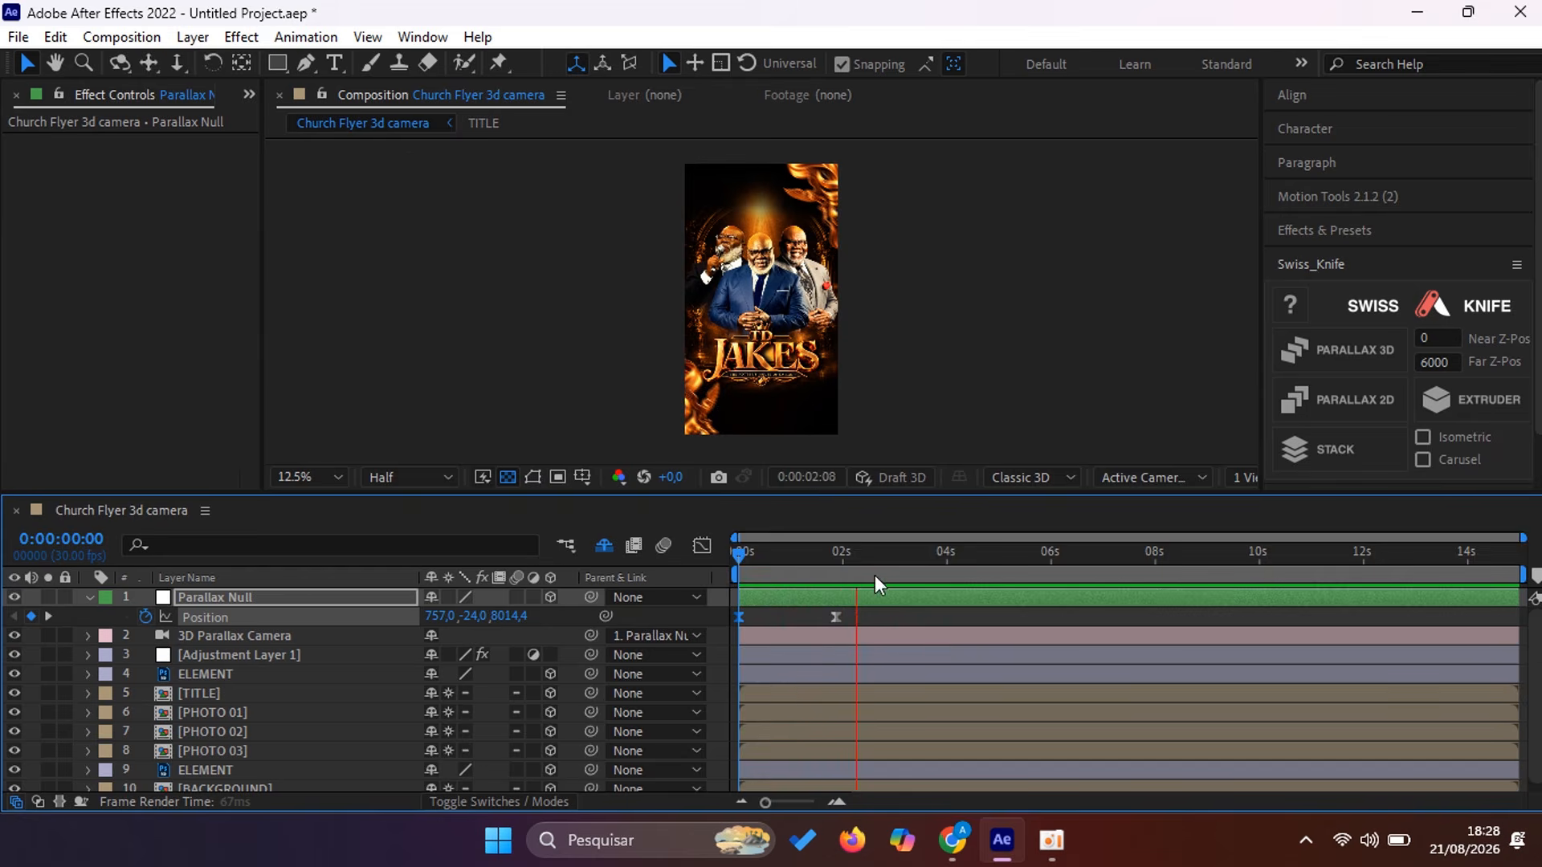
key(space)
drag(784, 557, 739, 564)
key(space)
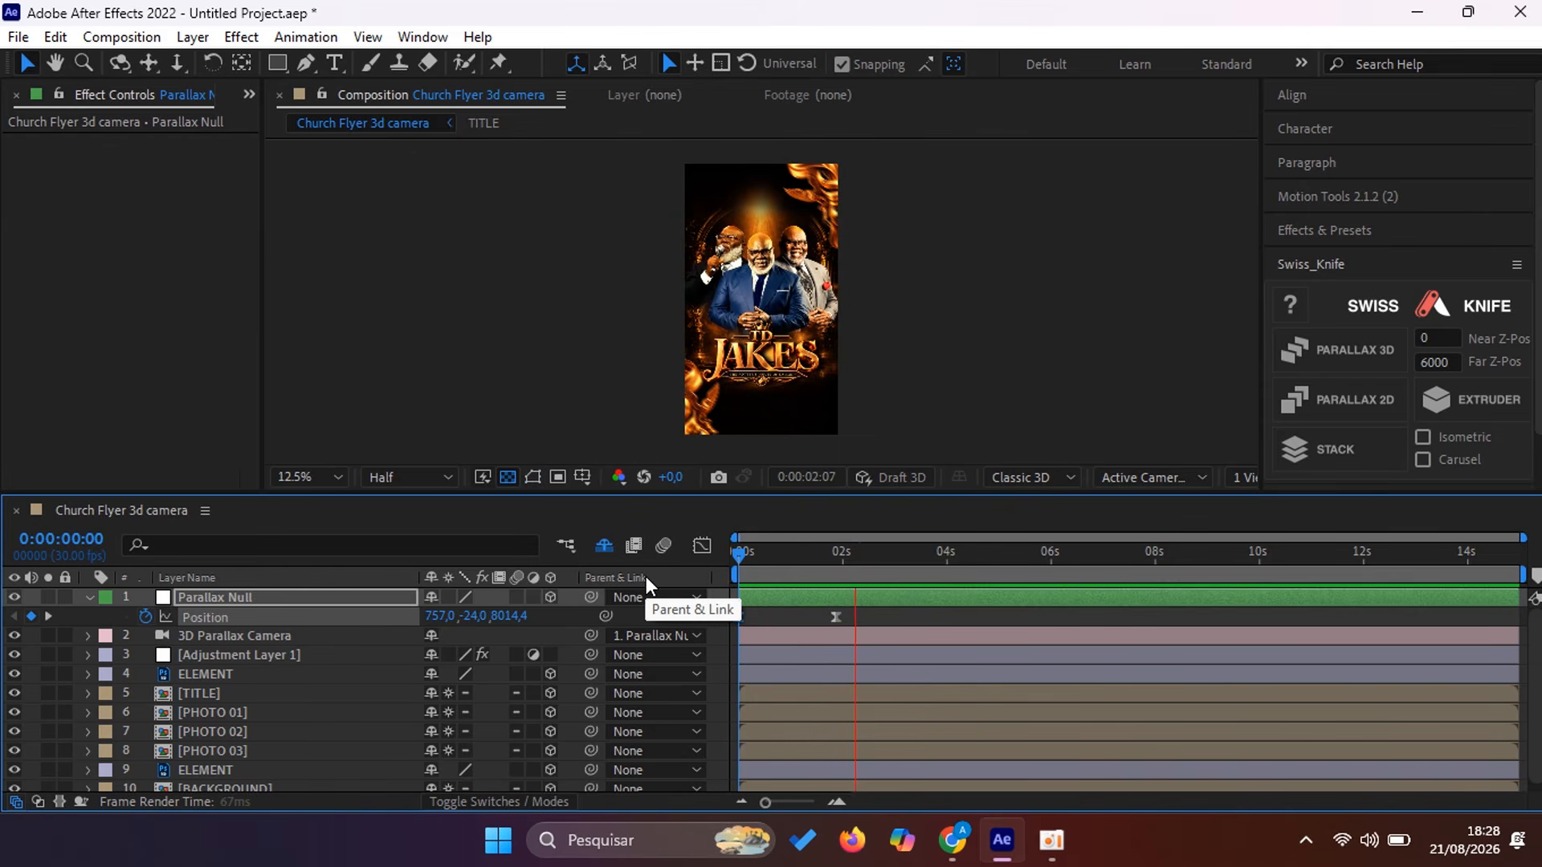
key(space)
Step: Move the second Position keyframe to about 2.7 seconds and play back the camera move from the start
drag(845, 615, 878, 615)
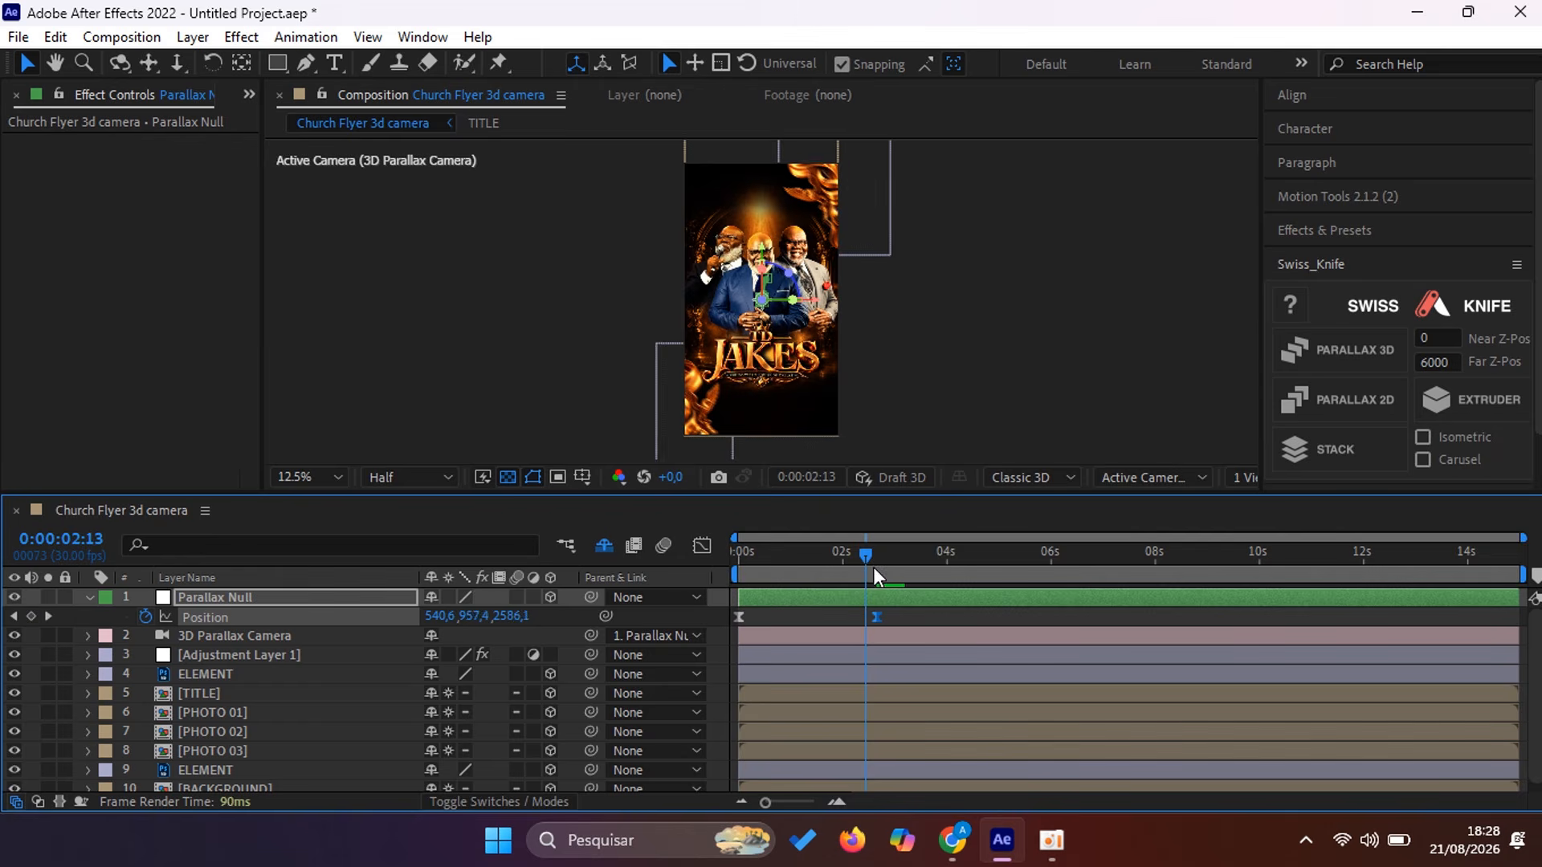
key(Home)
key(space)
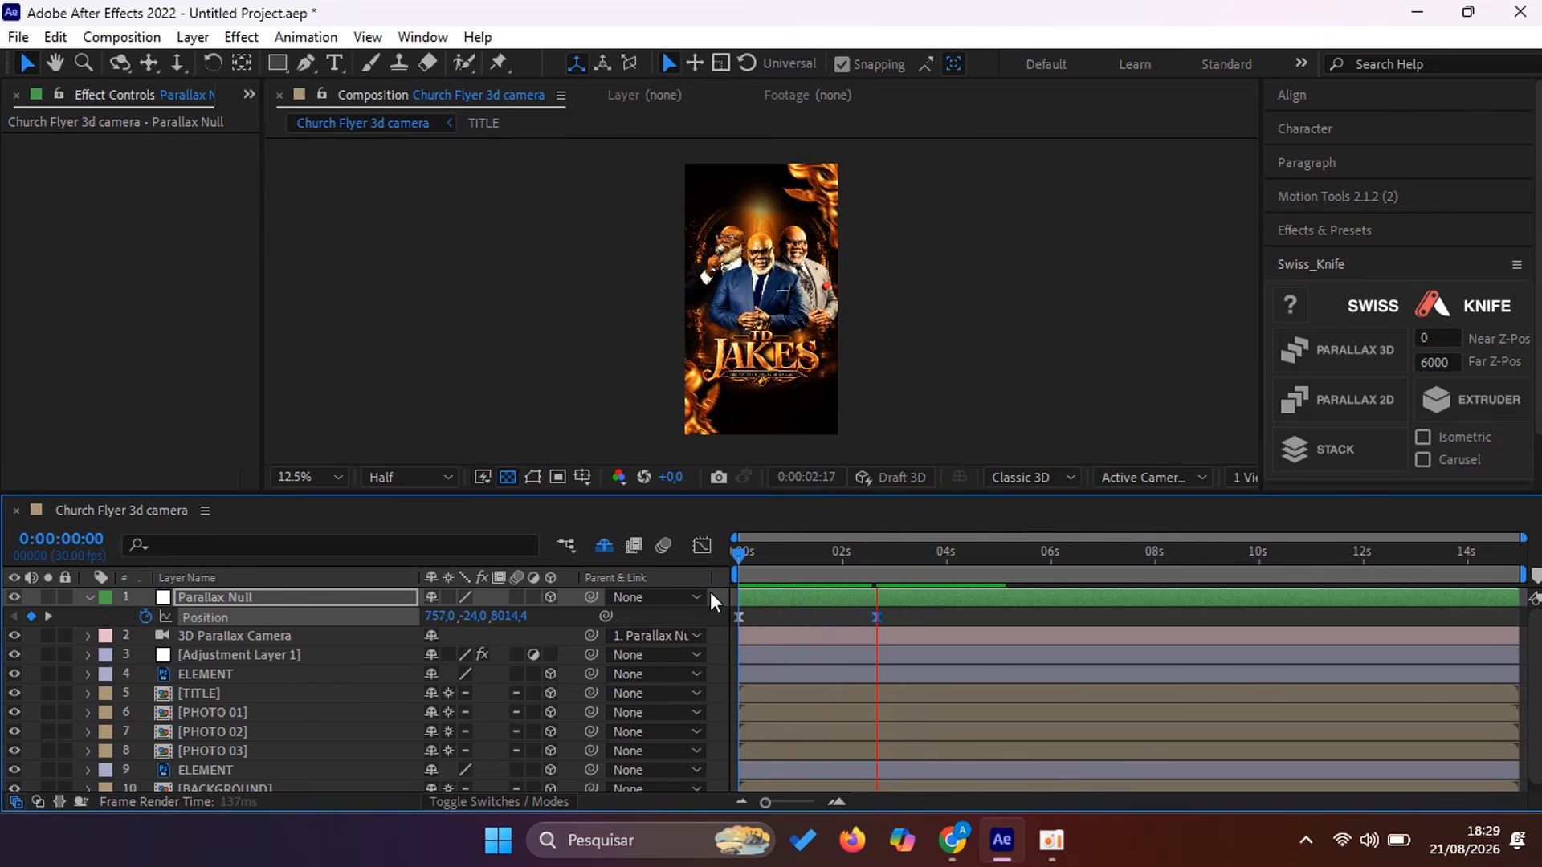
click(905, 553)
key(Home)
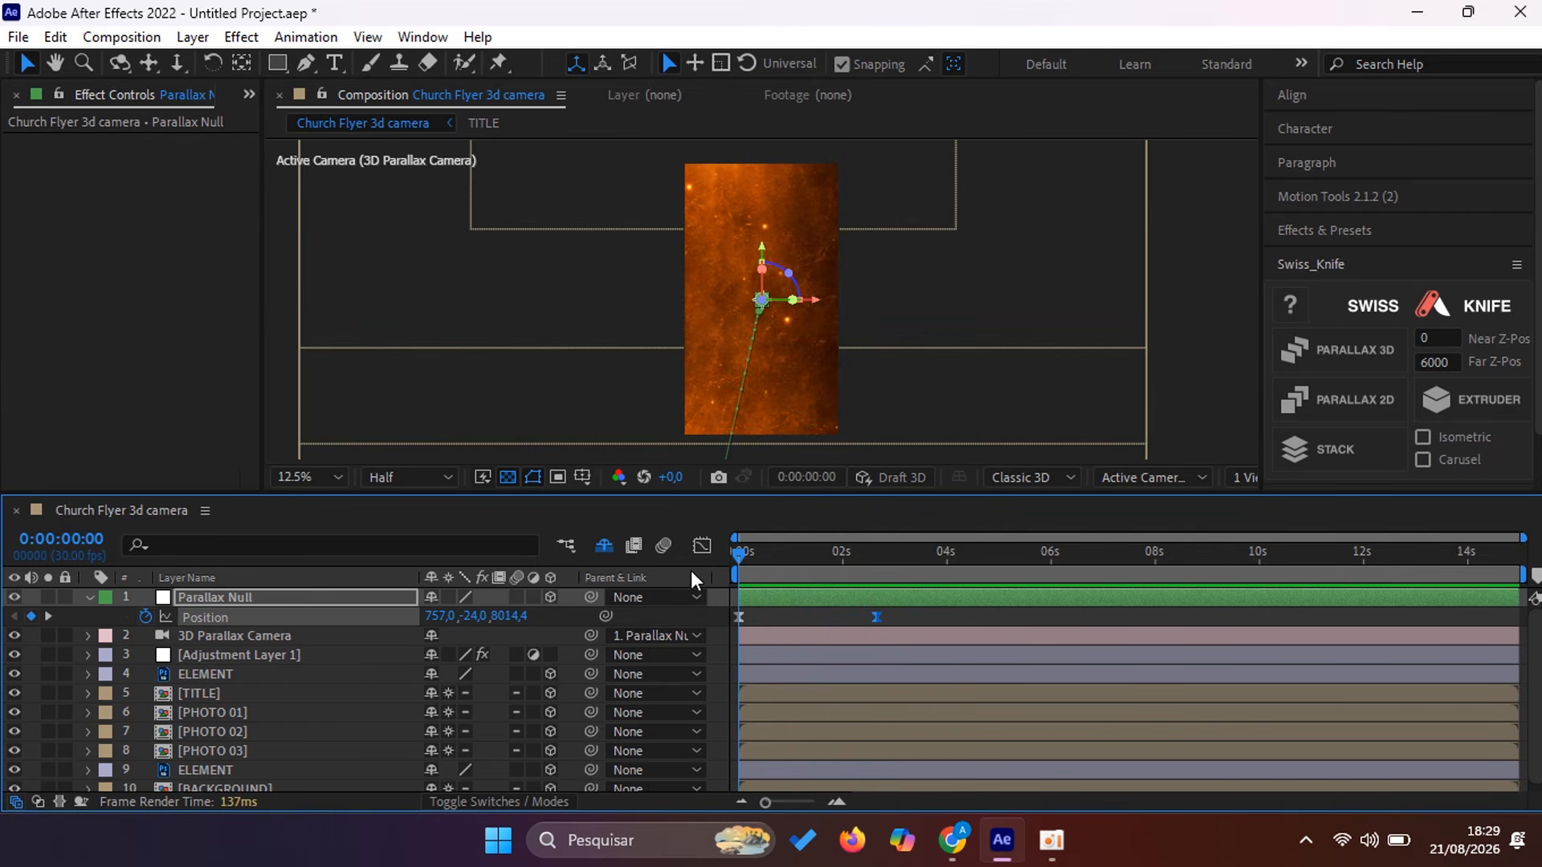
key(space)
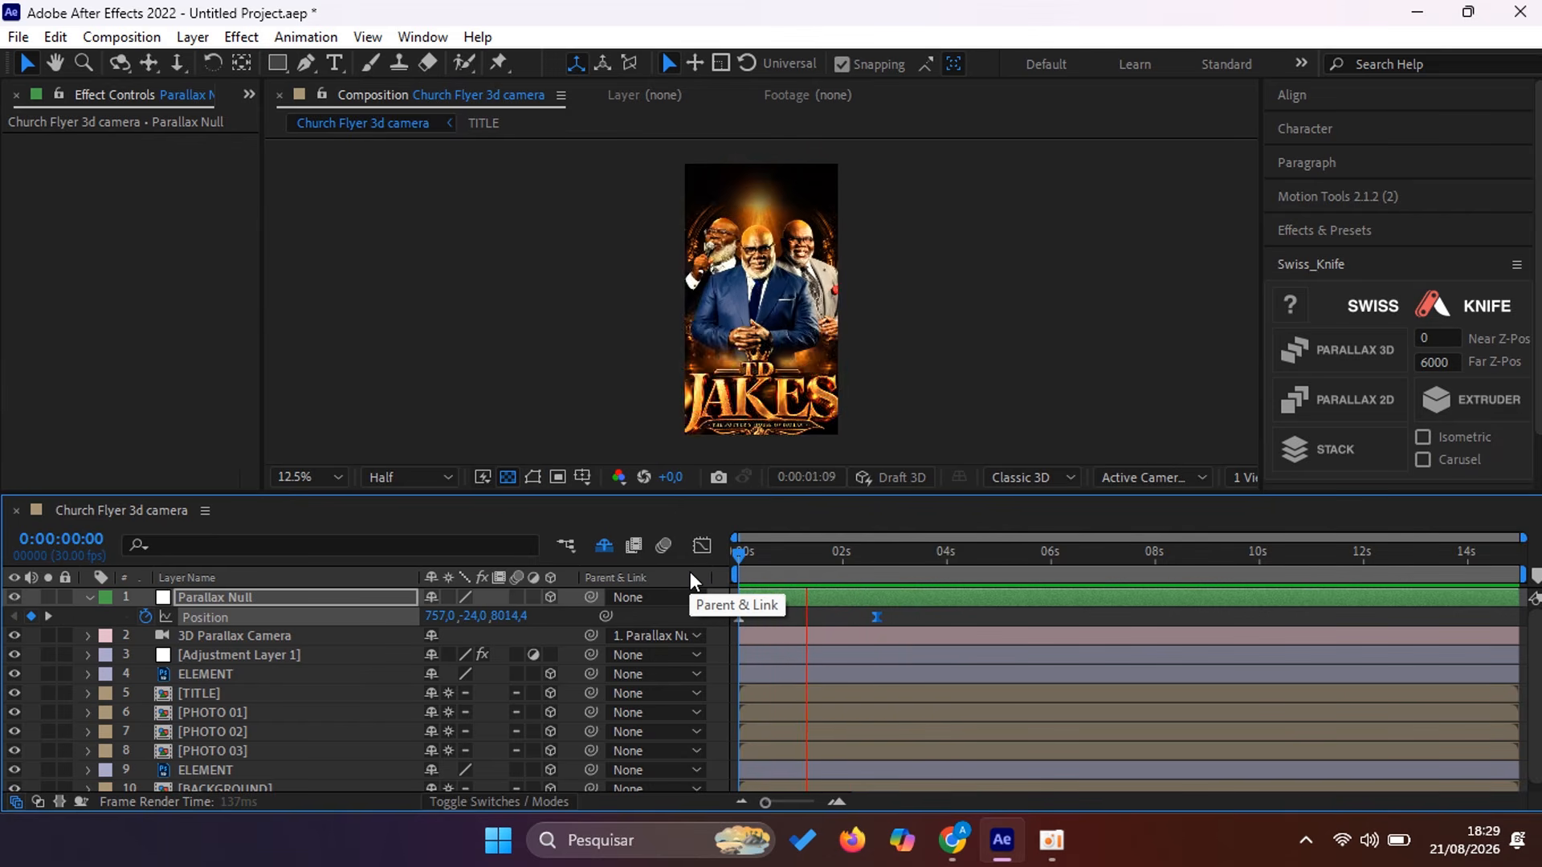
key(space)
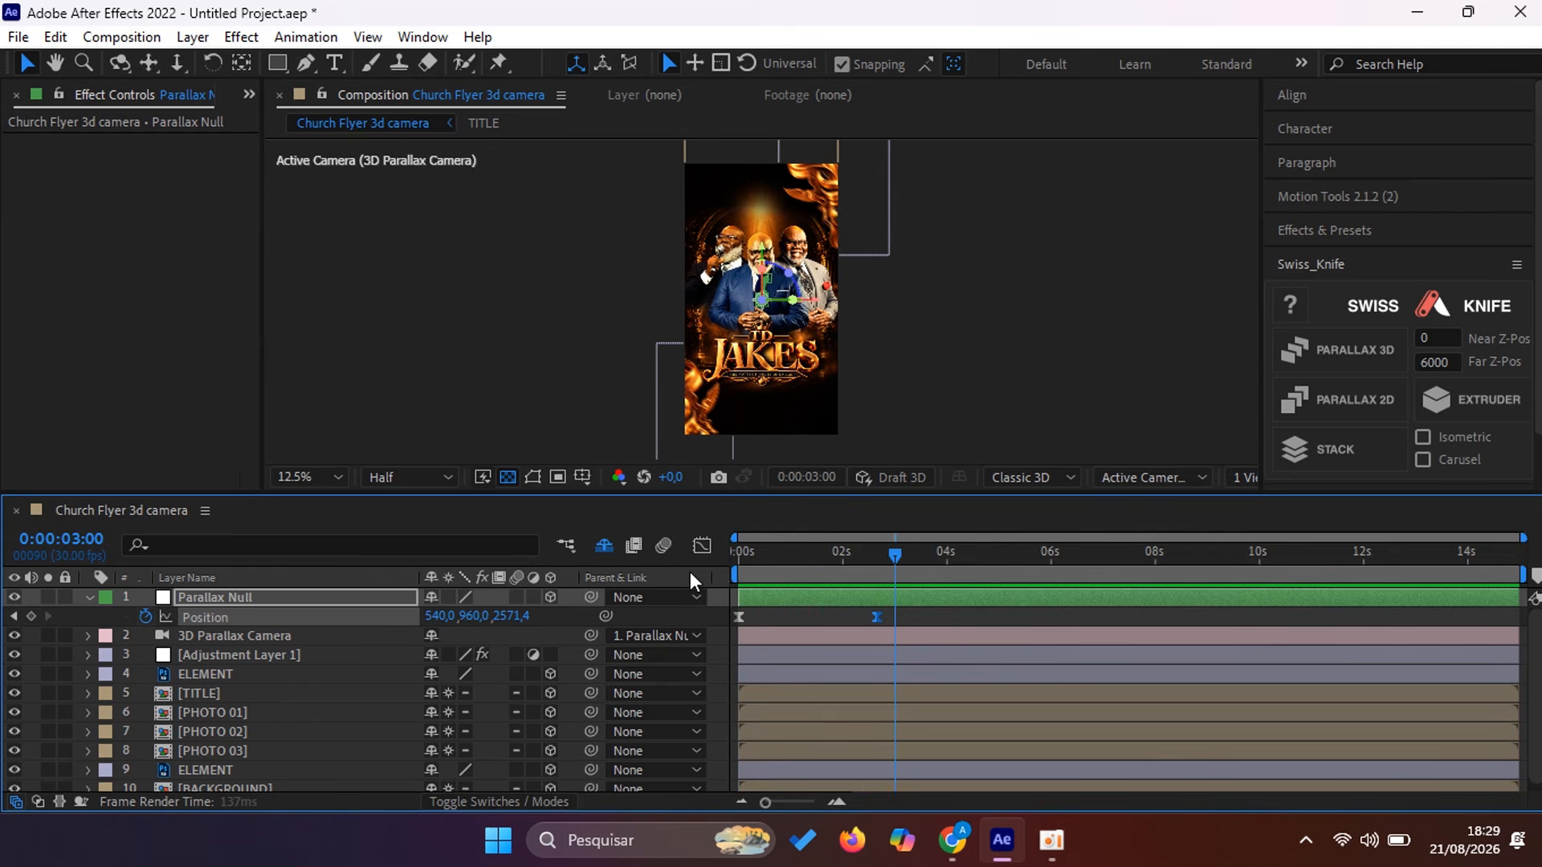
Step: Split the composition viewer into two views and frame the layer stack in the Top view
click(1251, 475)
click(1249, 520)
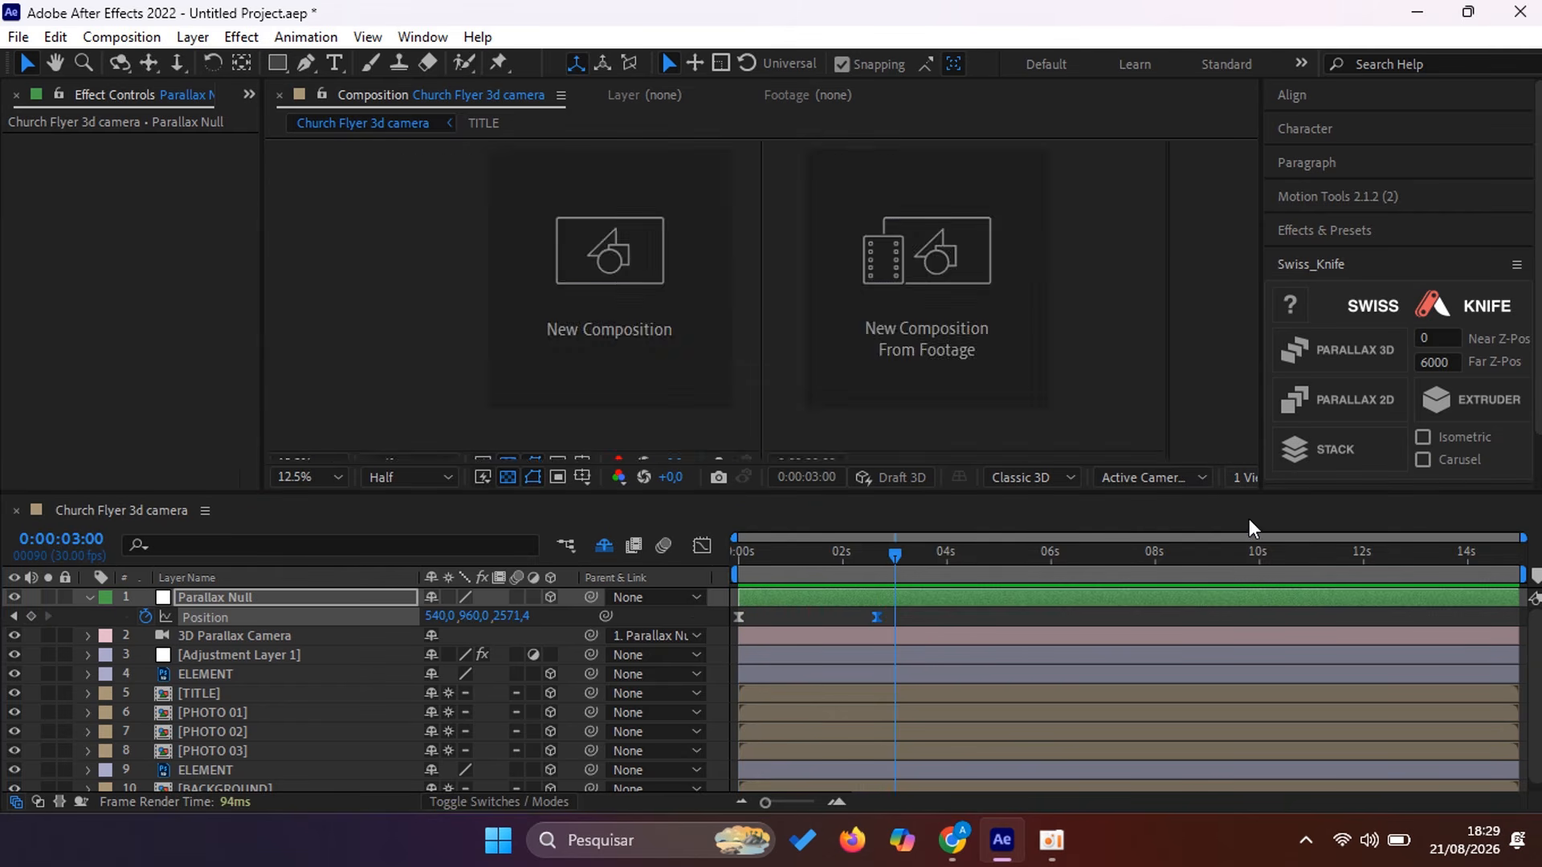
scroll(606, 274, down, 5)
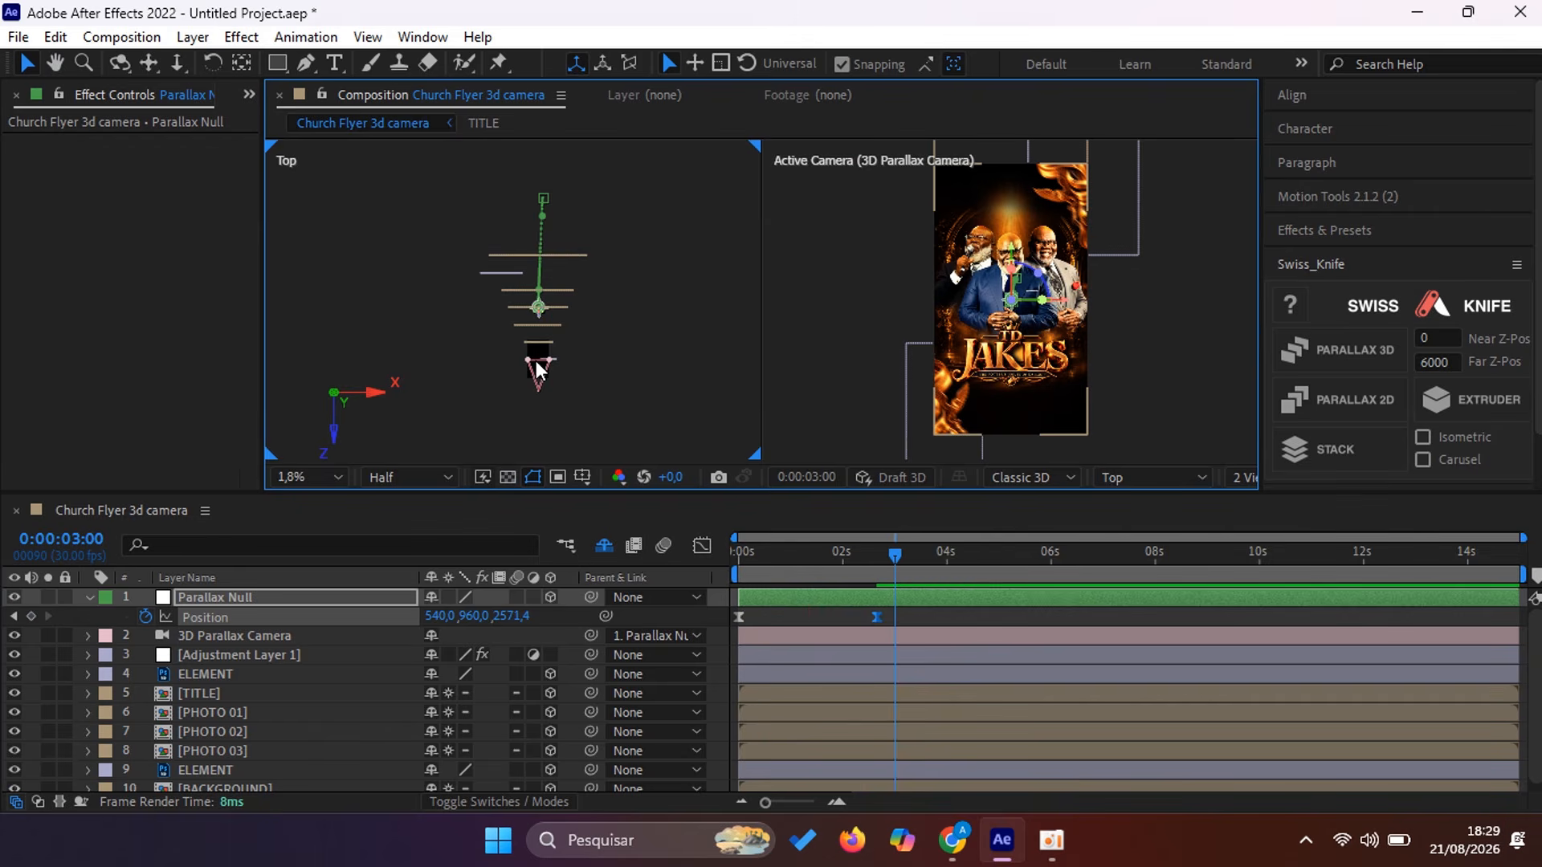
scroll(542, 345, up, 2)
Step: Select the flyer layers one by one in the Top view to examine their depth spacing against the Far Z-Pos setting
click(585, 345)
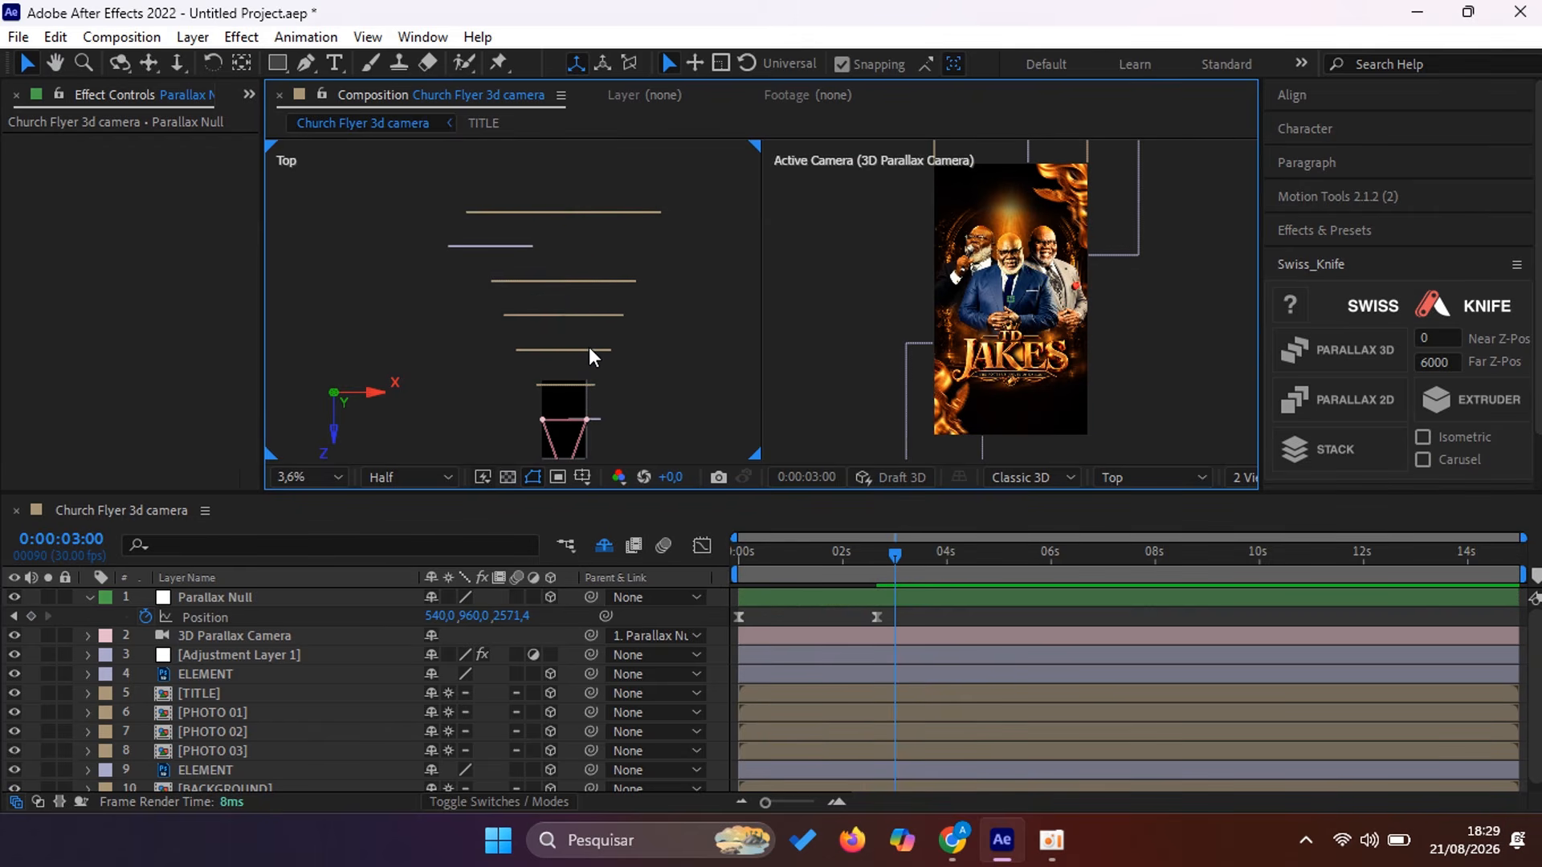
click(590, 350)
click(602, 315)
click(615, 282)
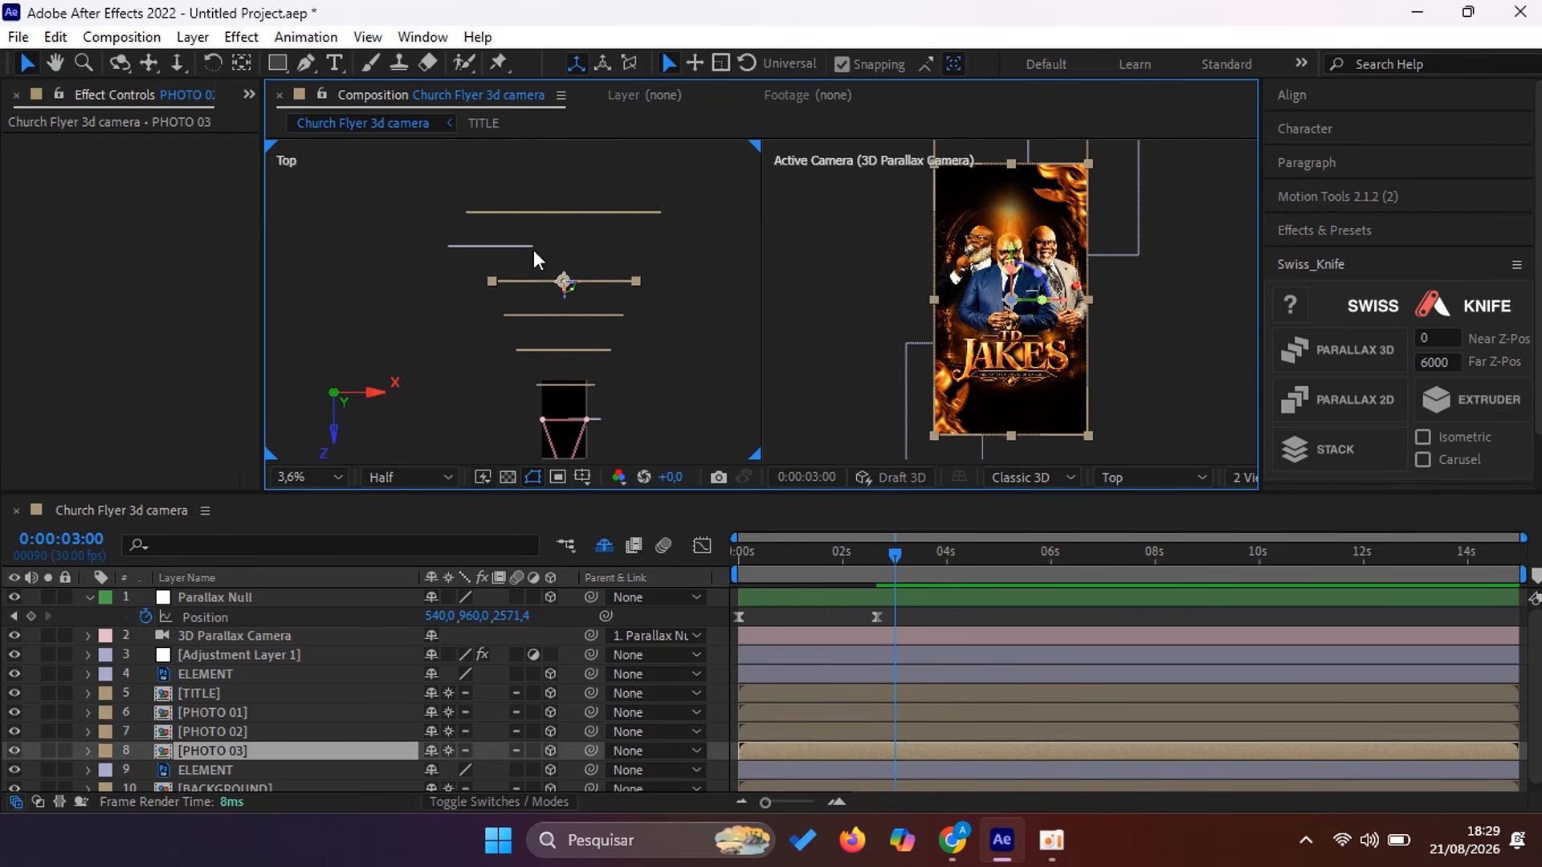
click(529, 246)
click(663, 245)
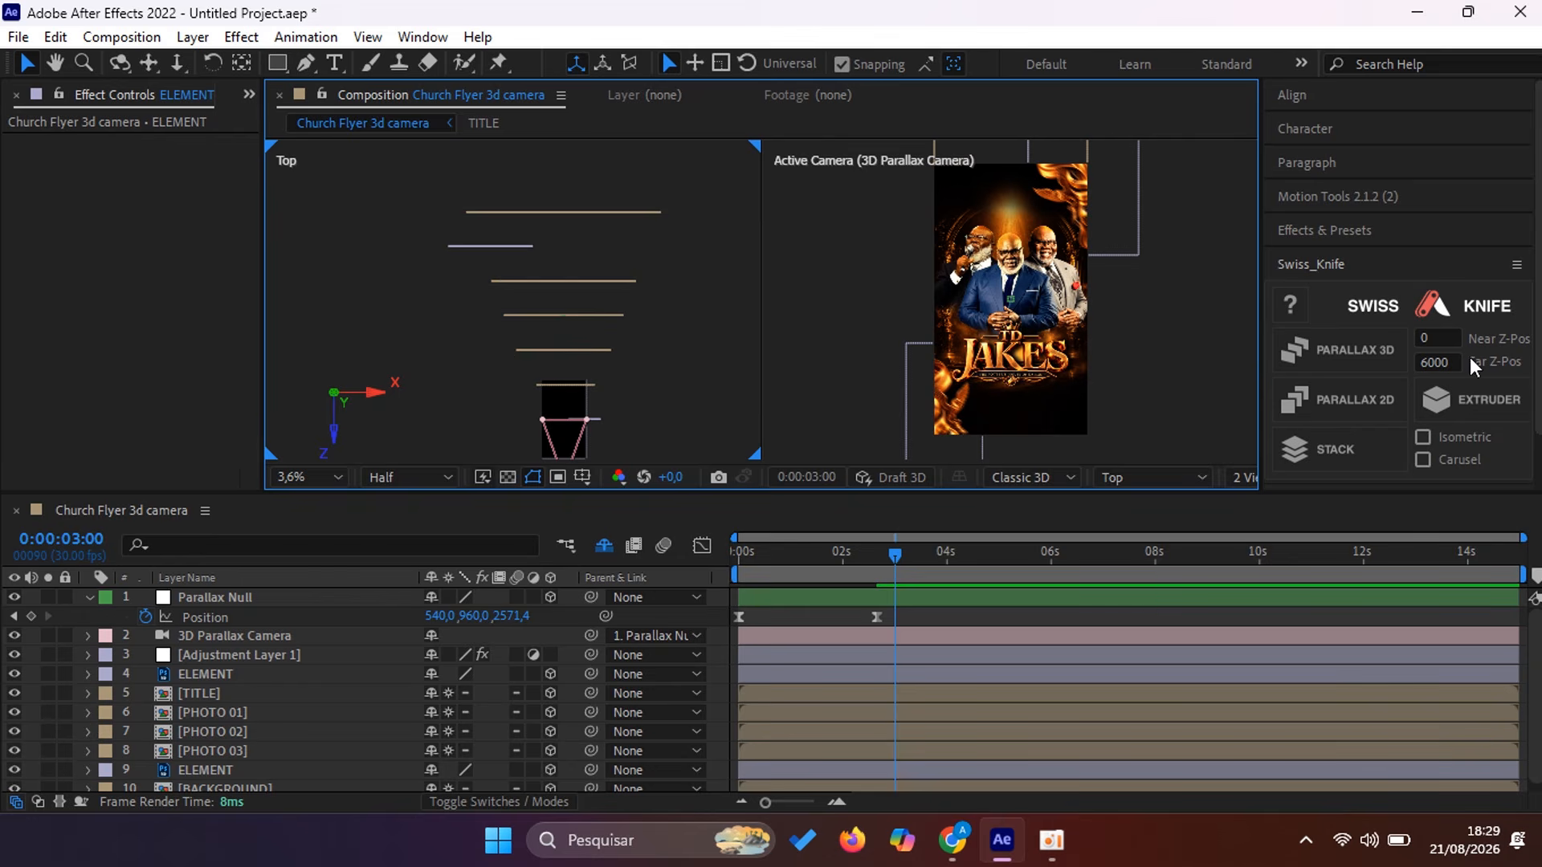
click(1437, 362)
Step: Select the PHOTO 01 layer and play the camera move from the start in the two-view layout
click(591, 350)
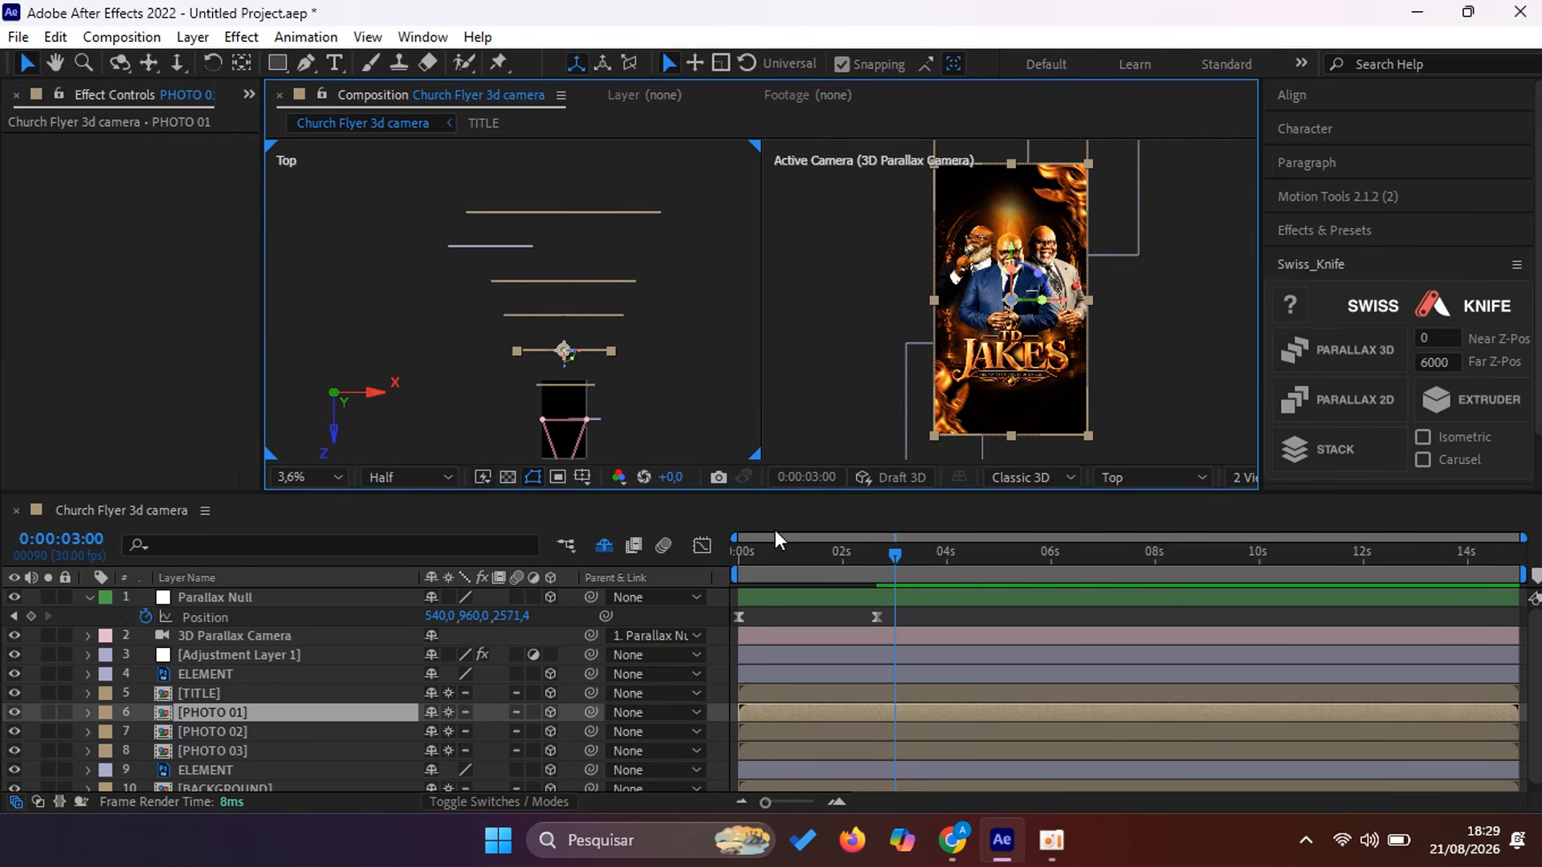
drag(898, 562, 706, 563)
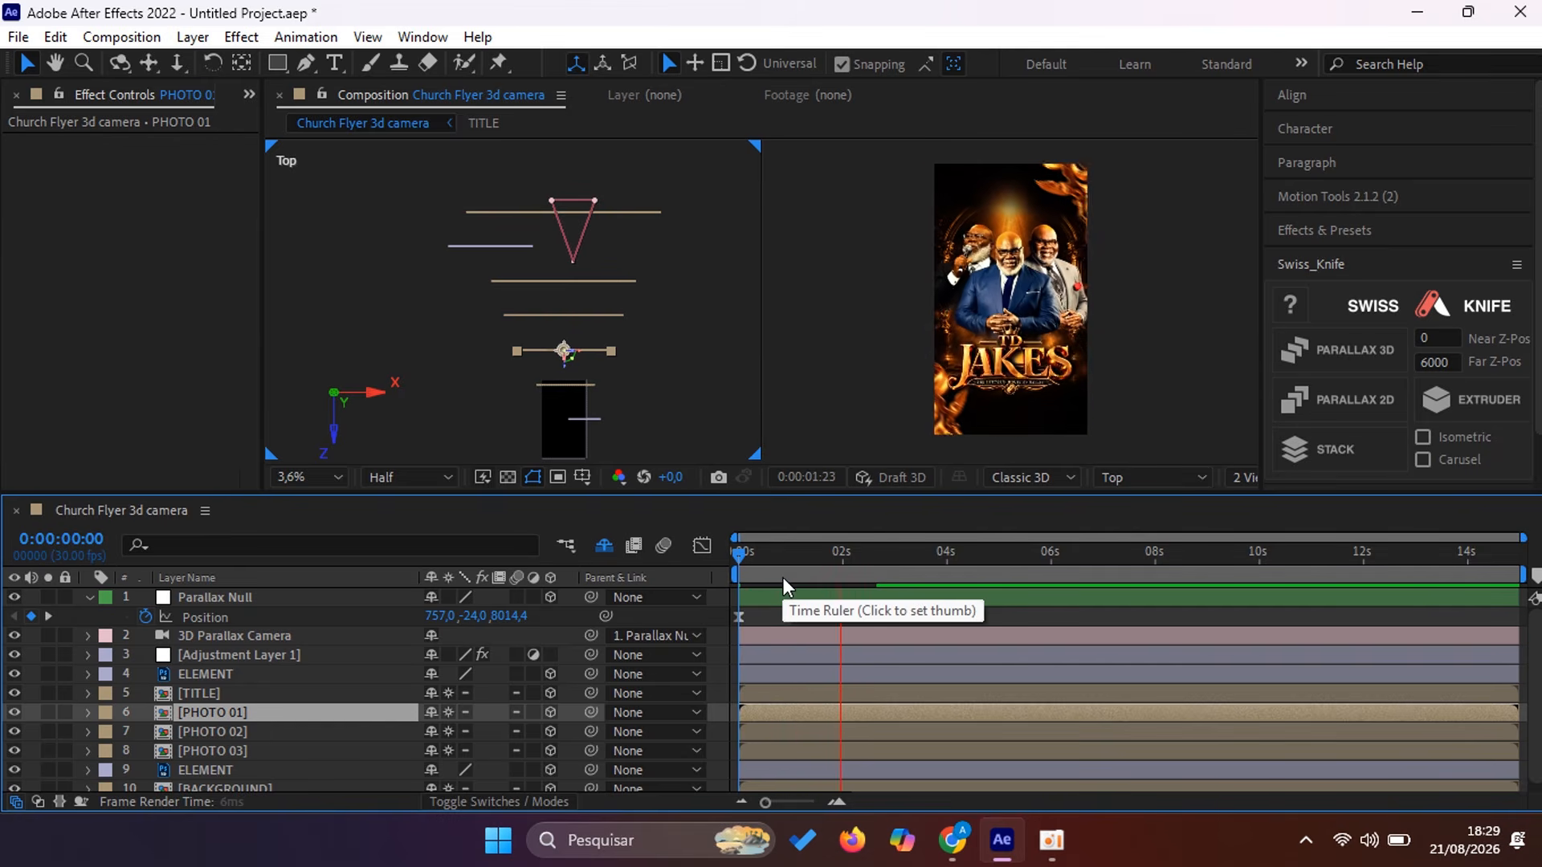
key(space)
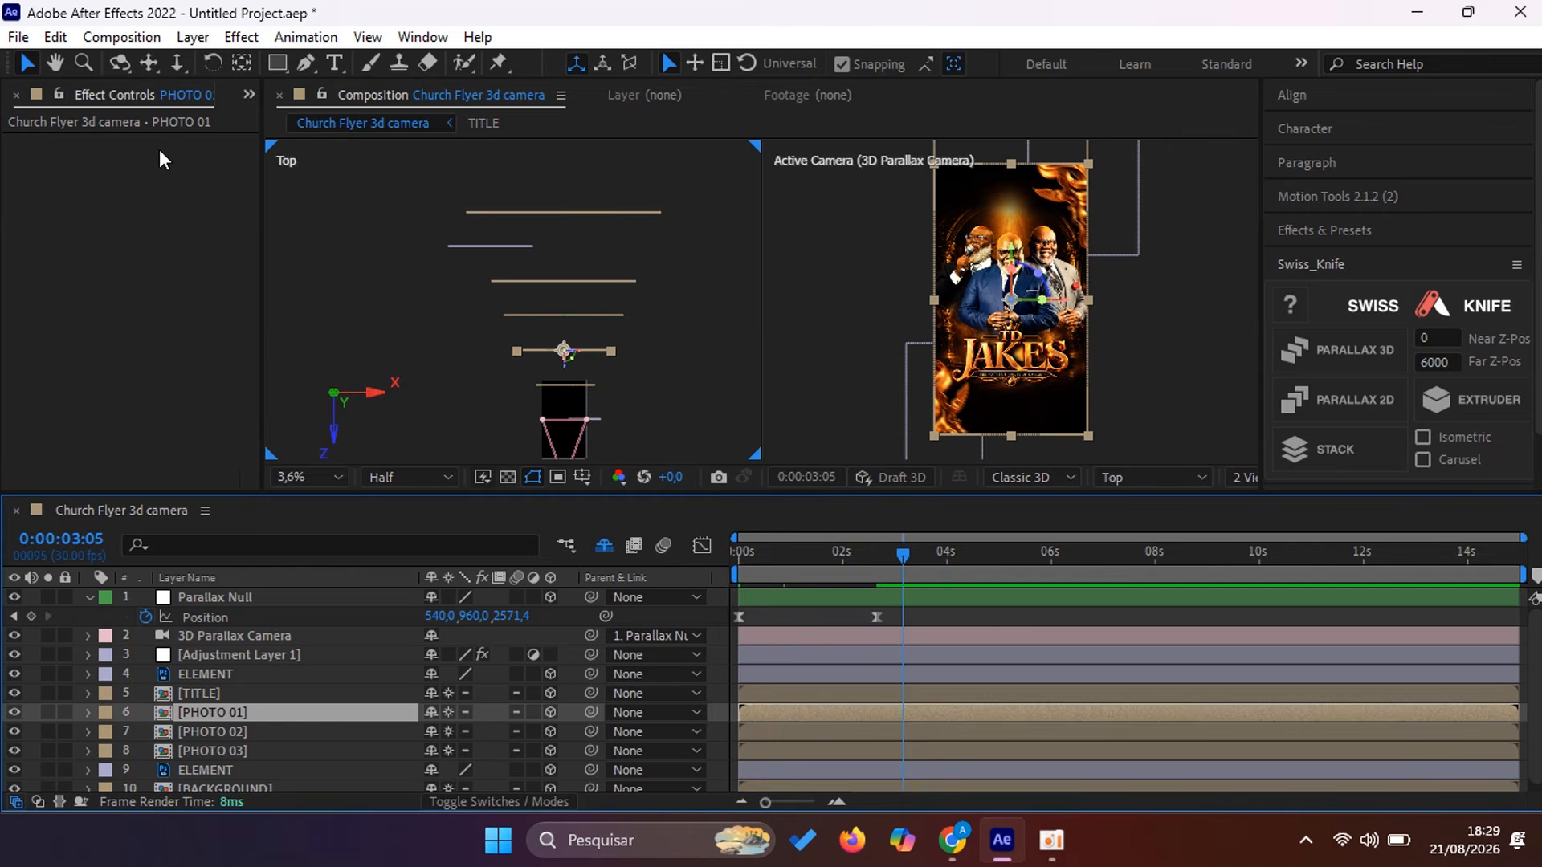
Step: Bring up the project's file commands
click(17, 37)
mouse_move(37, 58)
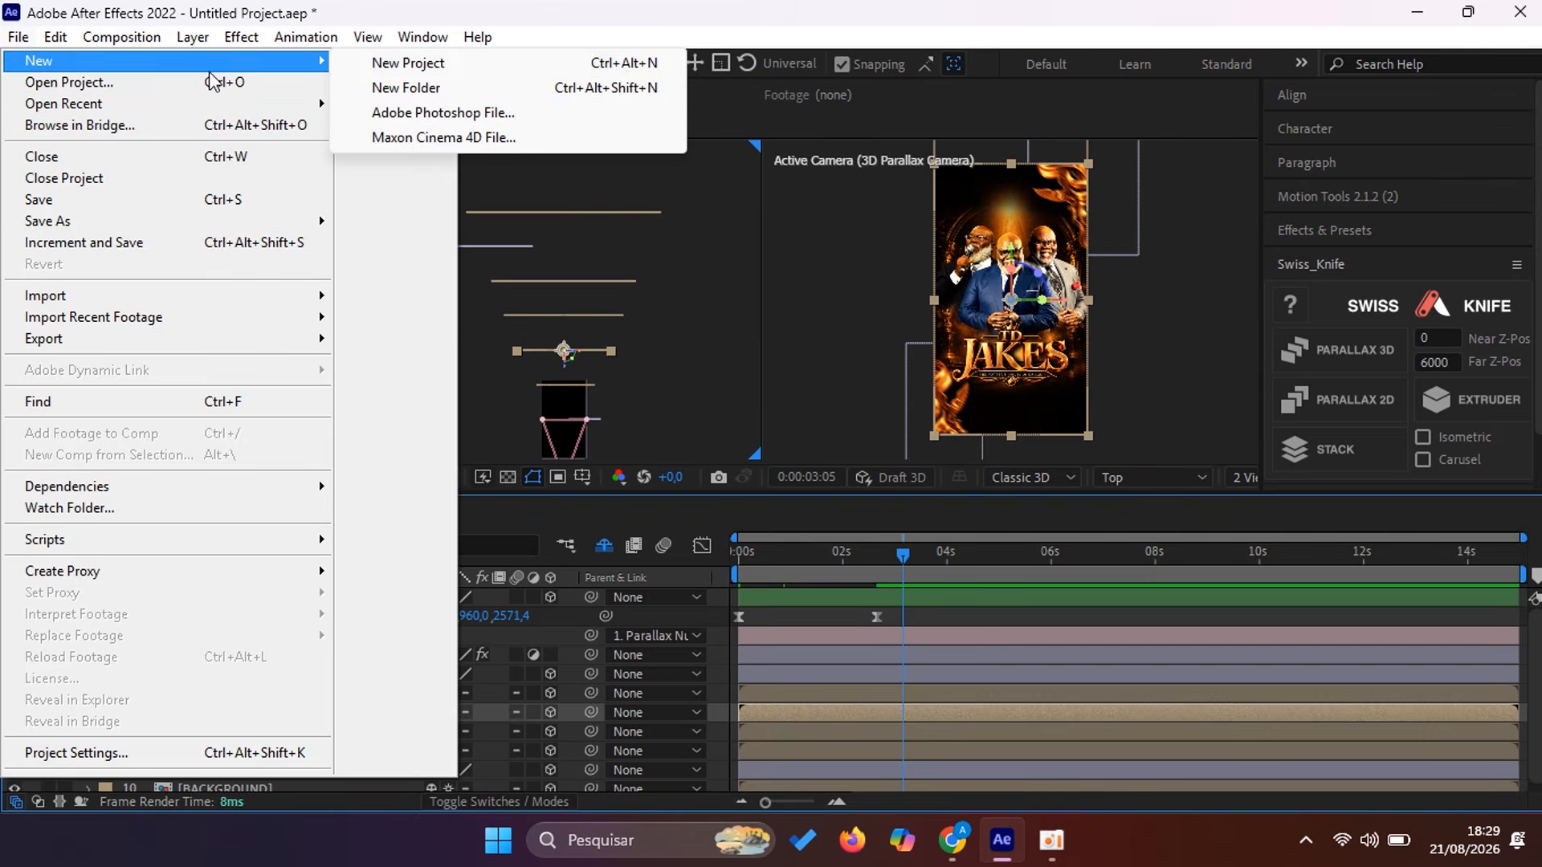